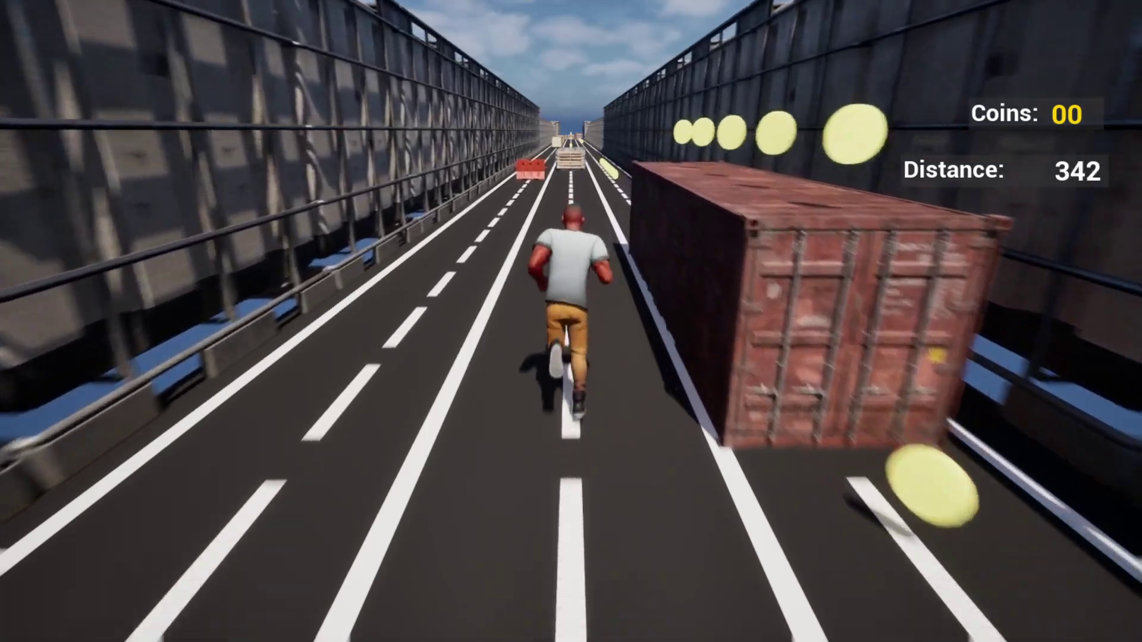
{"action": "key", "text": "Left"}
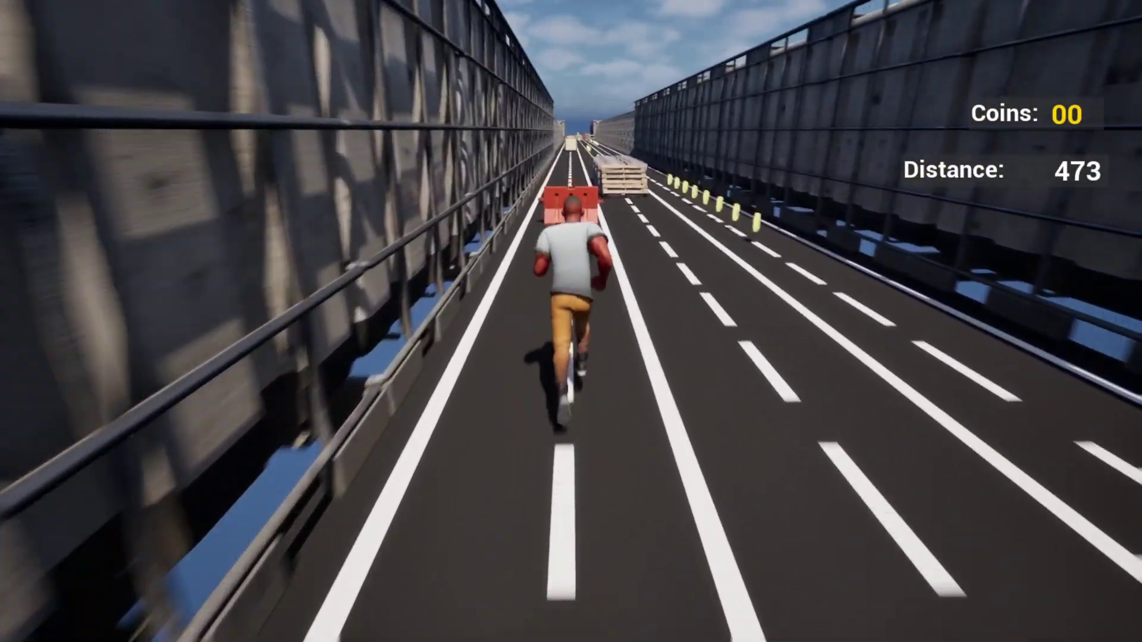
{"action": "key", "text": "Up"}
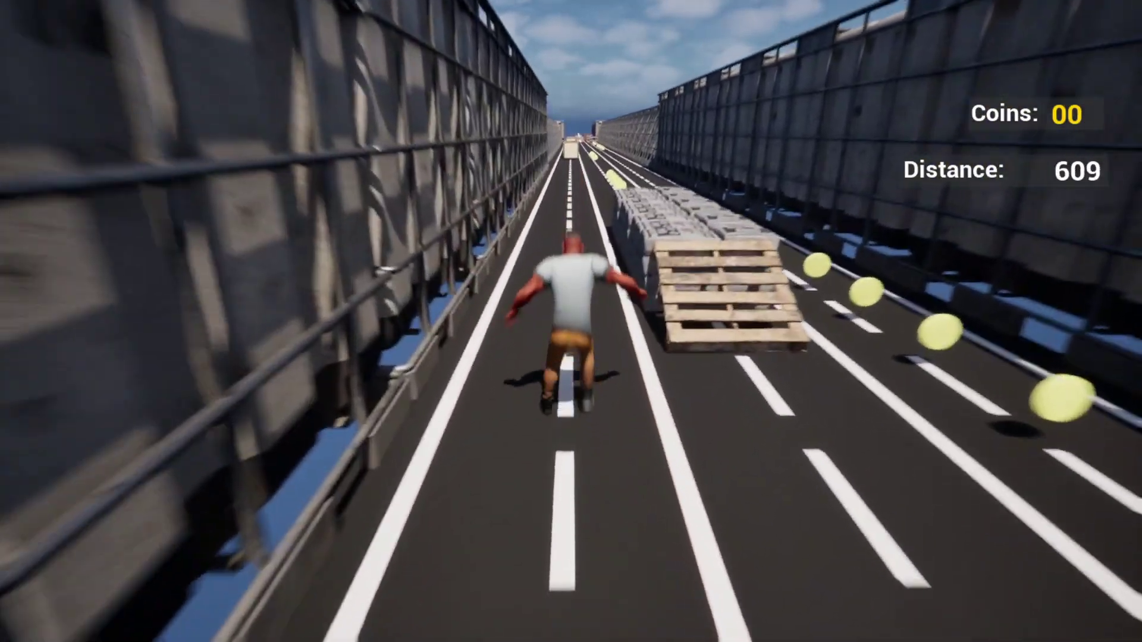
{"action": "key", "text": "Right"}
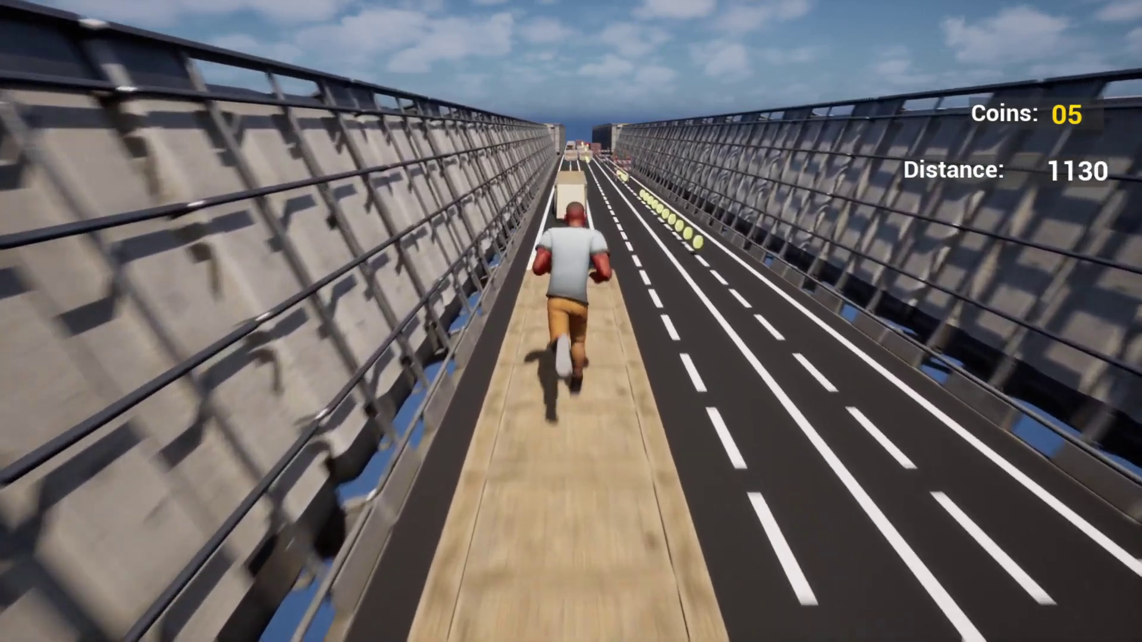
{"action": "key", "text": "space"}
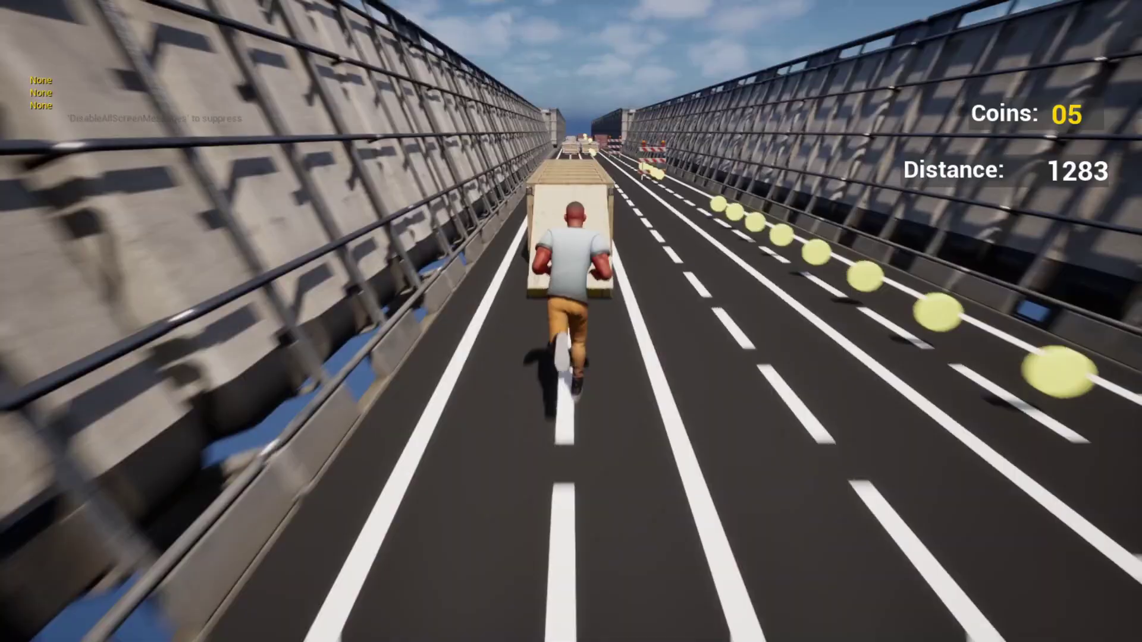
{"action": "key", "text": "space"}
{"action": "key", "text": "d"}
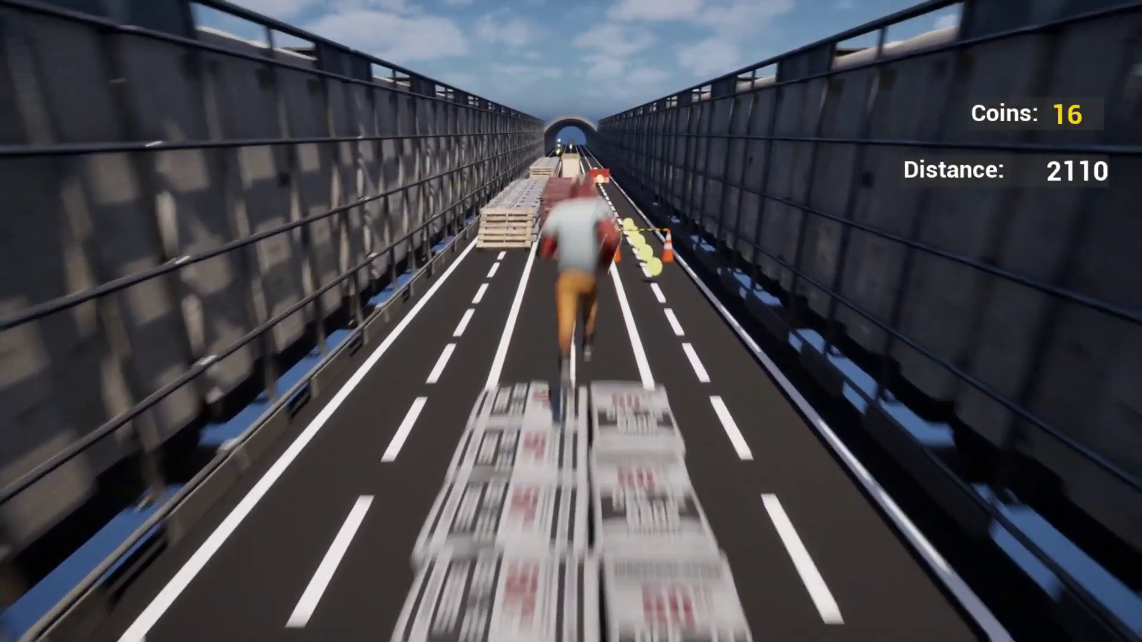
{"action": "key", "text": "s"}
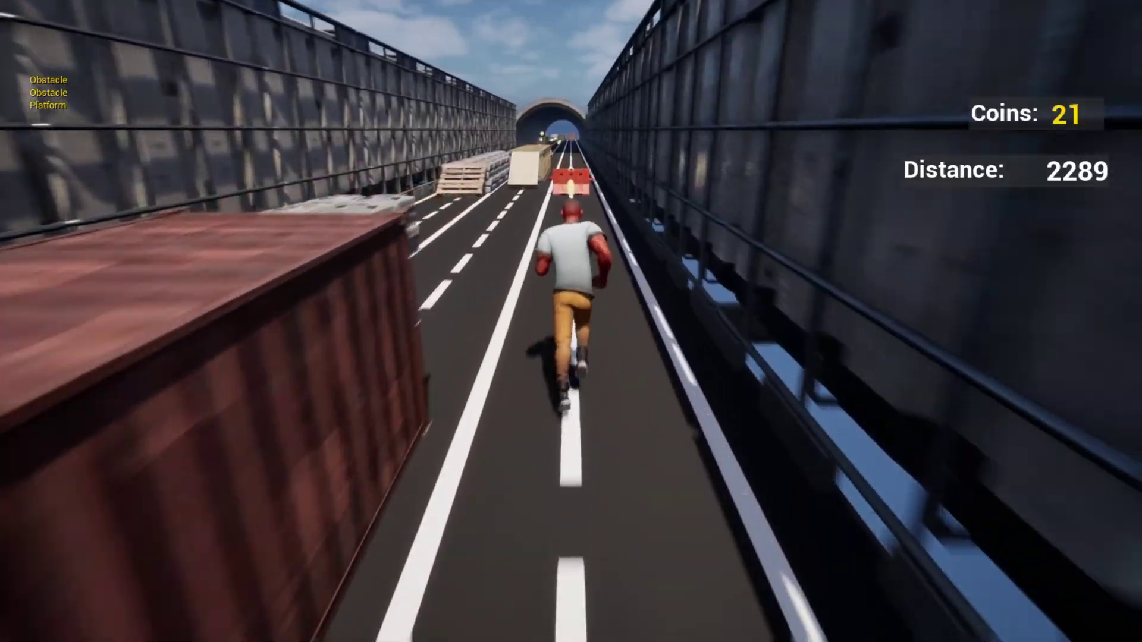
{"action": "key", "text": "a"}
{"action": "key", "text": "a"}
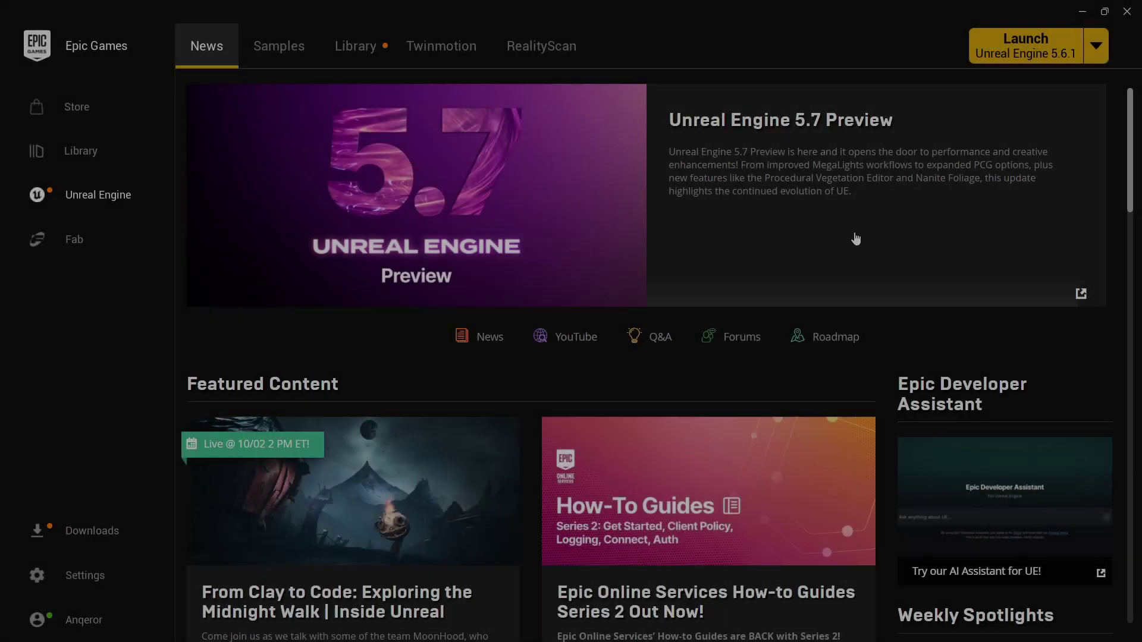
Check the installed engine versions and launch Unreal Engine 5.6.1
{"action": "left_click", "coordinate": [1096, 46]}
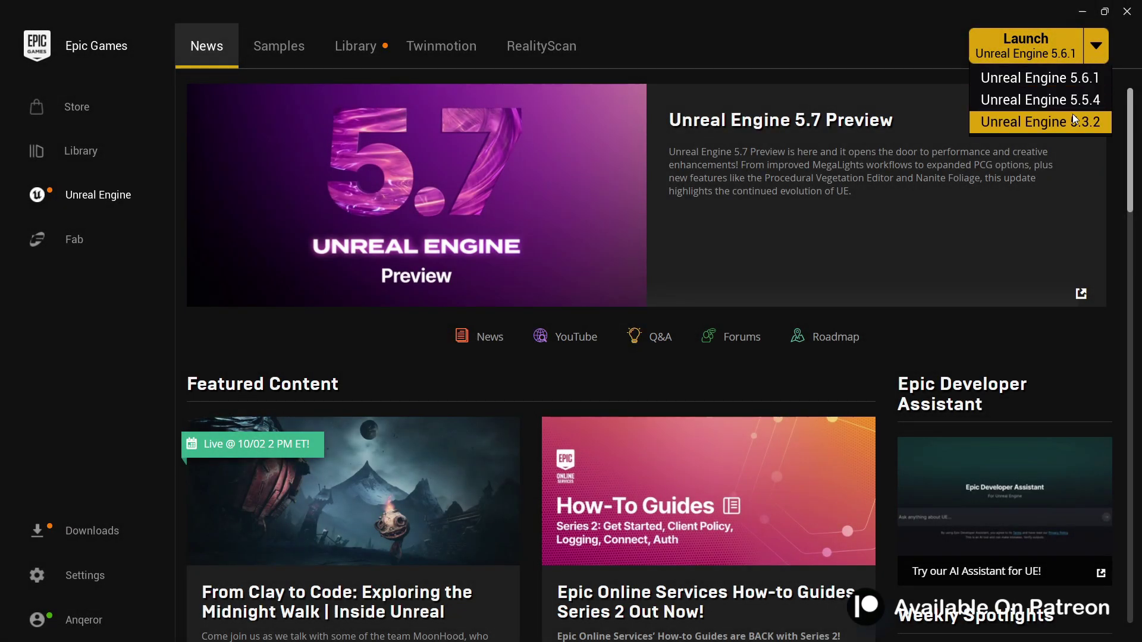
{"action": "left_click", "coordinate": [1098, 51]}
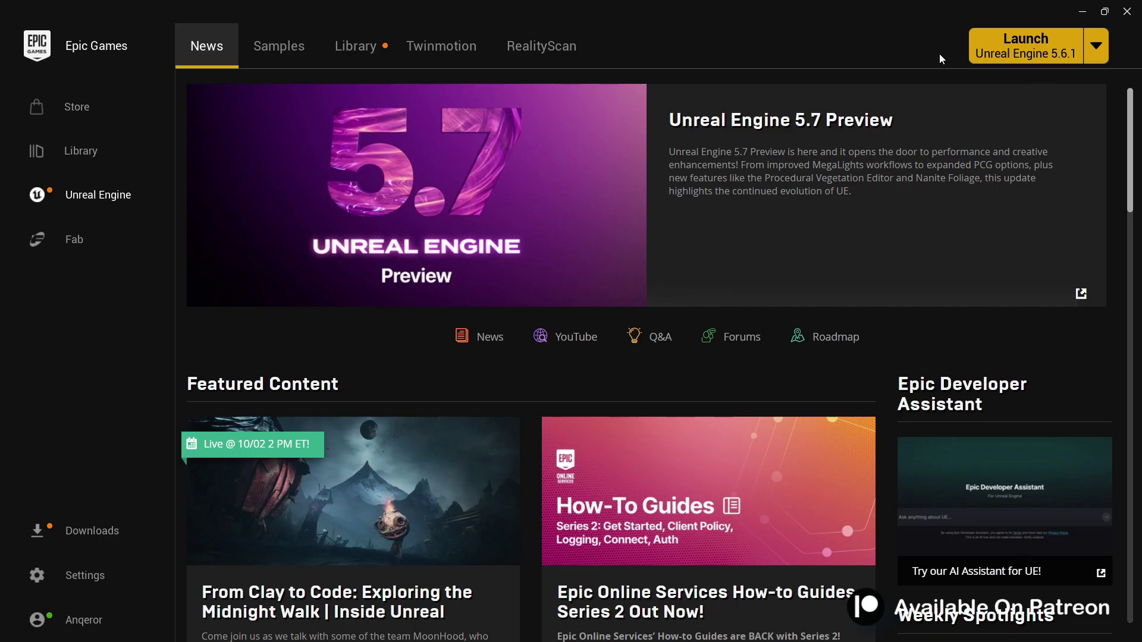
{"action": "left_click", "coordinate": [1036, 59]}
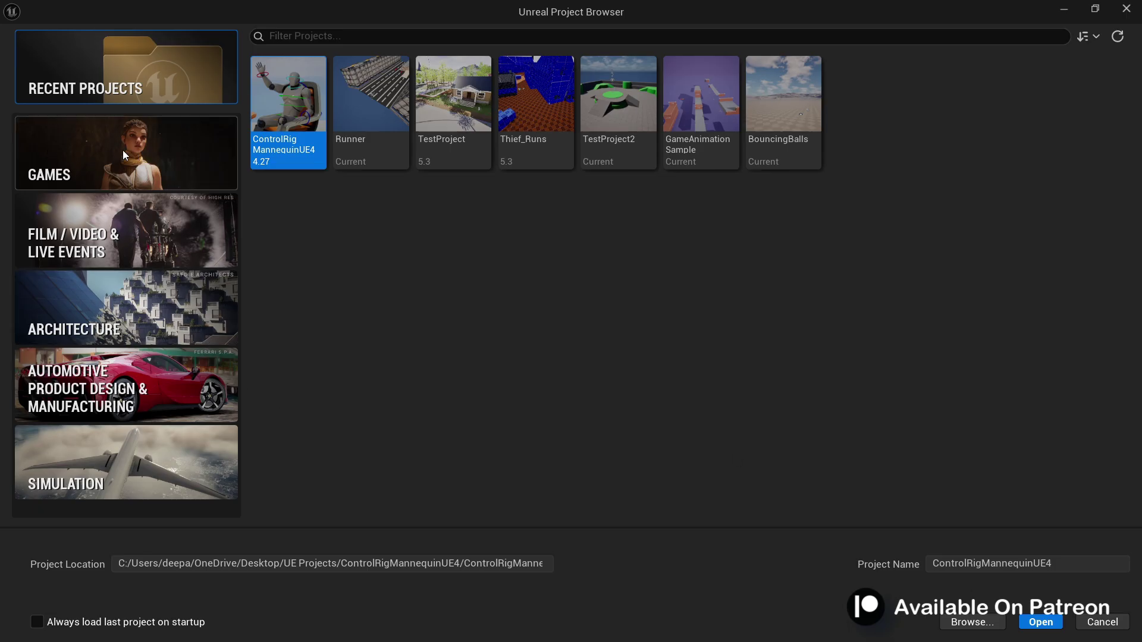
Choose the Third Person games template and set the project location to the UE Projects folder
{"action": "left_click", "coordinate": [105, 152]}
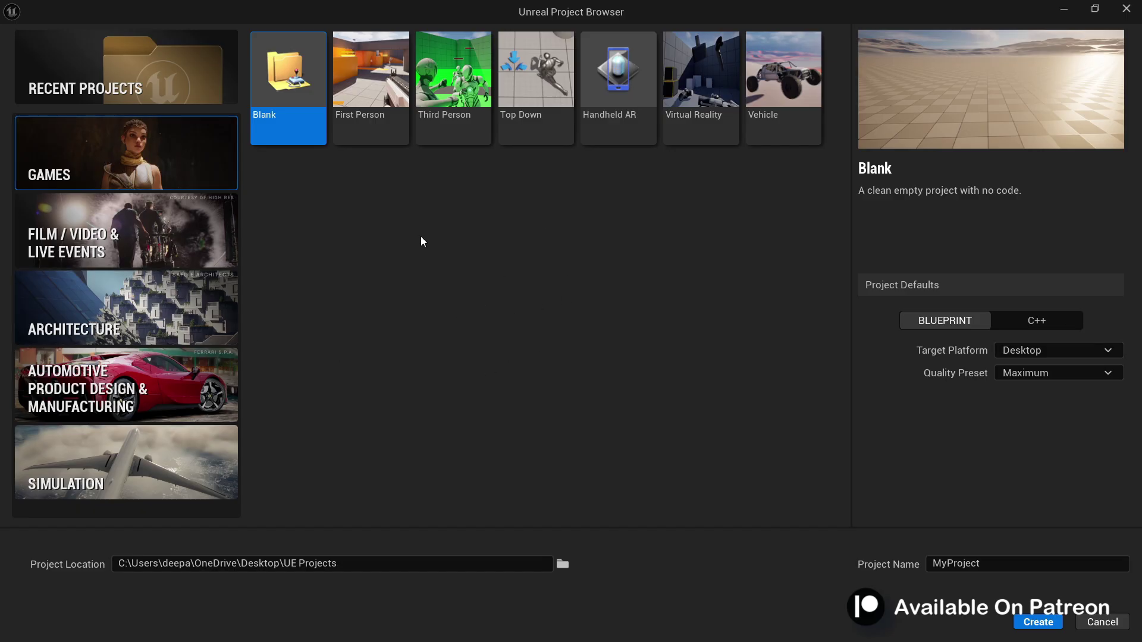
{"action": "left_click", "coordinate": [451, 111]}
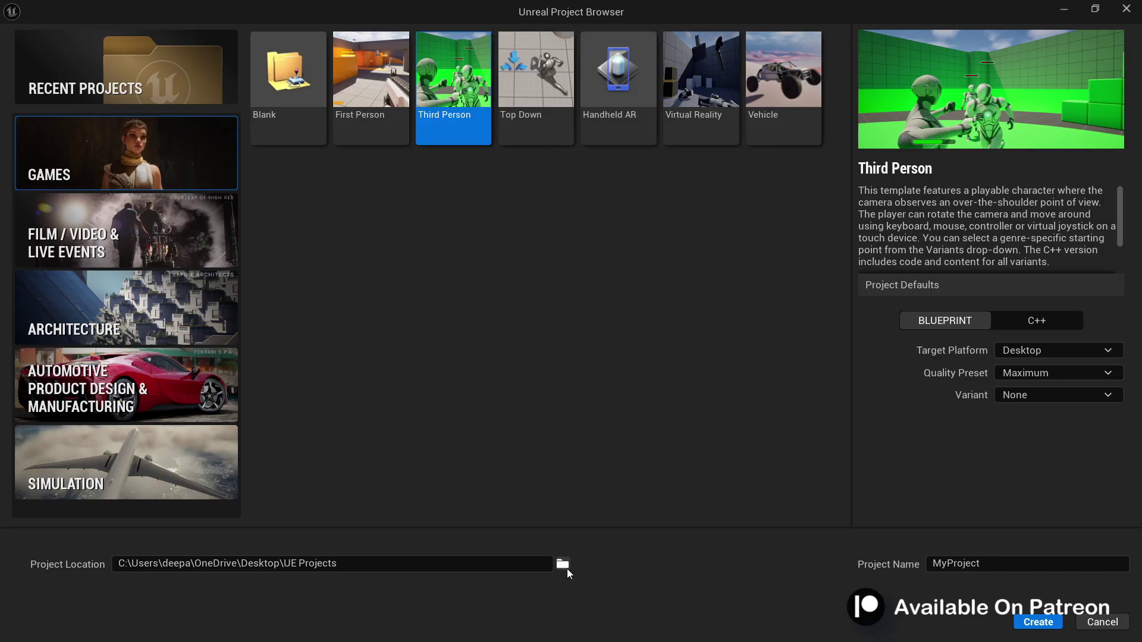
{"action": "left_click", "coordinate": [563, 564]}
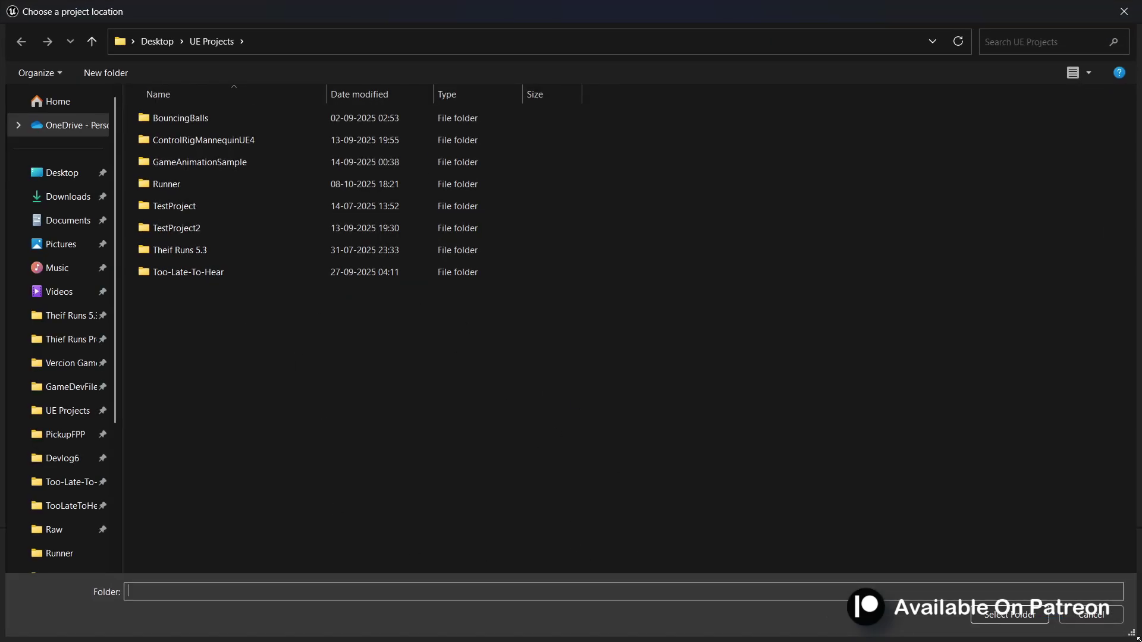
{"action": "left_click", "coordinate": [1016, 618]}
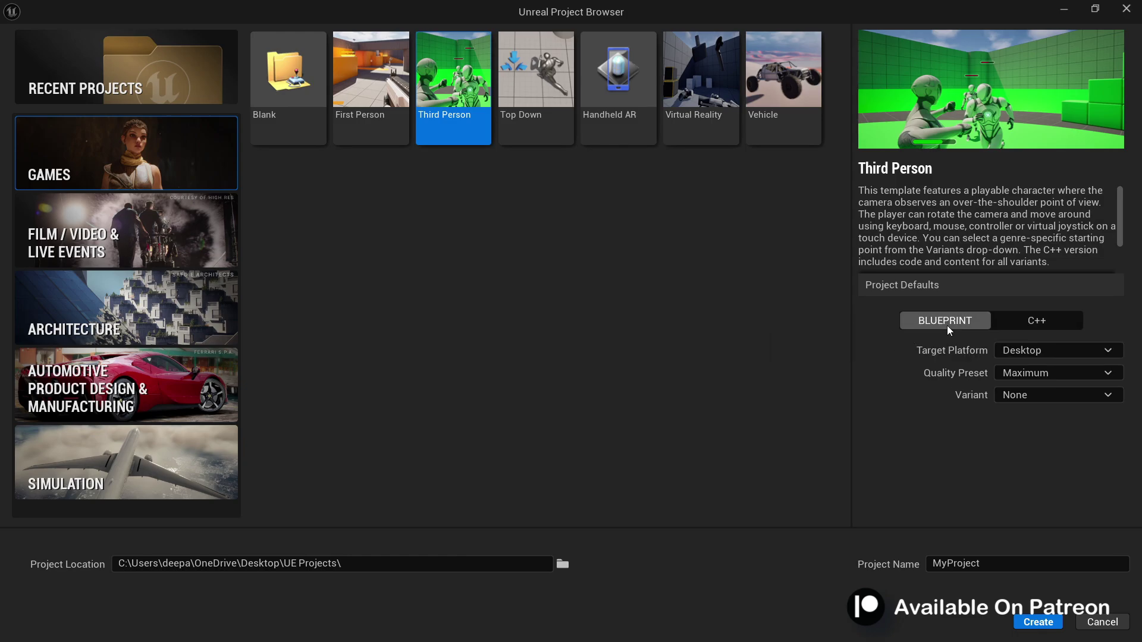
Create the project as EndlessRunner with target platform Desktop, quality preset Maximum and variant None
{"action": "left_click", "coordinate": [1057, 350]}
{"action": "left_click", "coordinate": [1021, 363]}
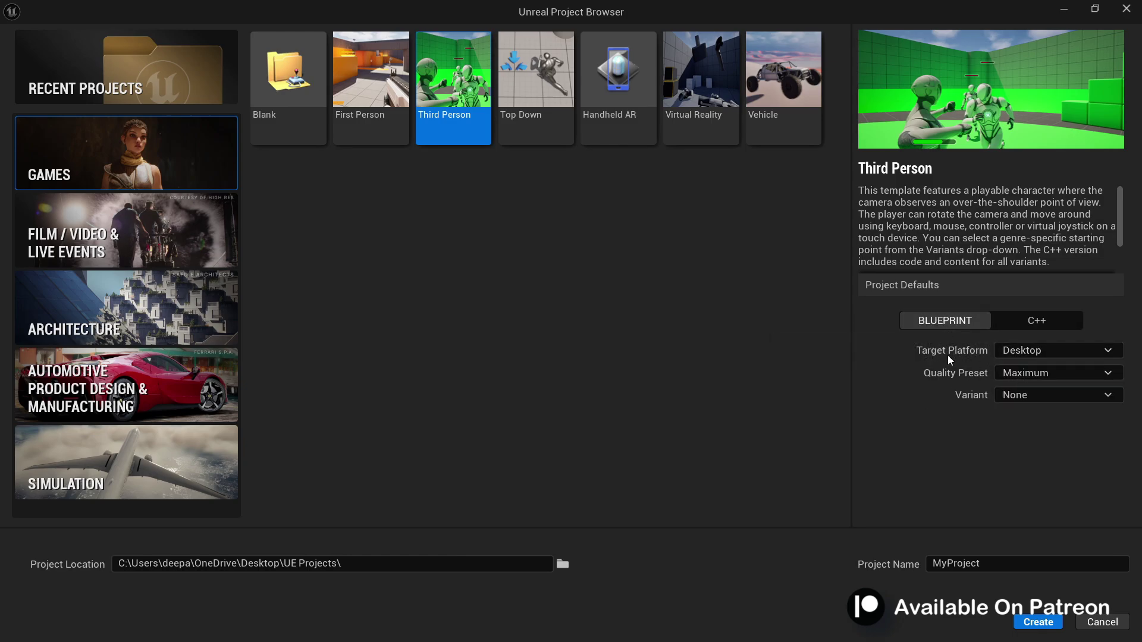
{"action": "left_click", "coordinate": [1019, 375]}
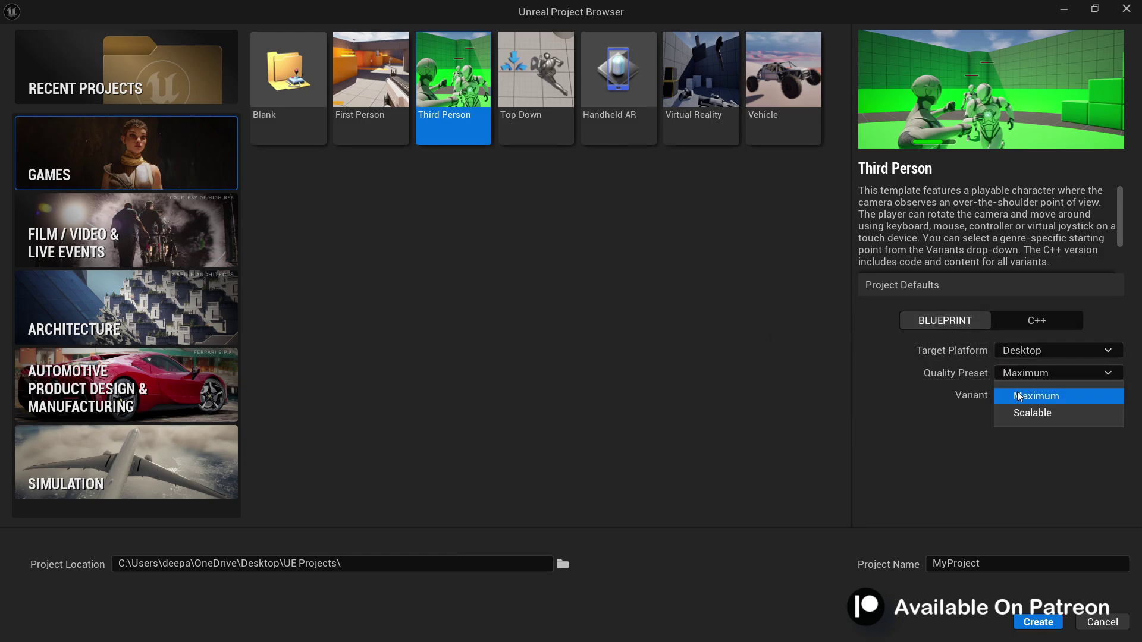
{"action": "left_click", "coordinate": [1018, 396]}
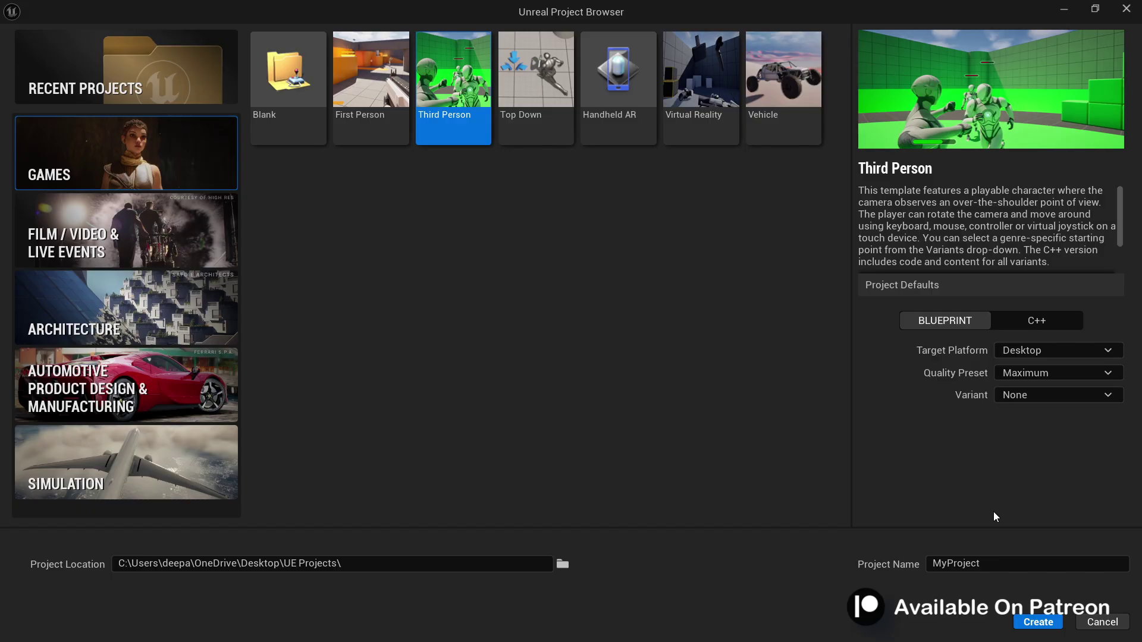
{"action": "left_click", "coordinate": [1024, 399]}
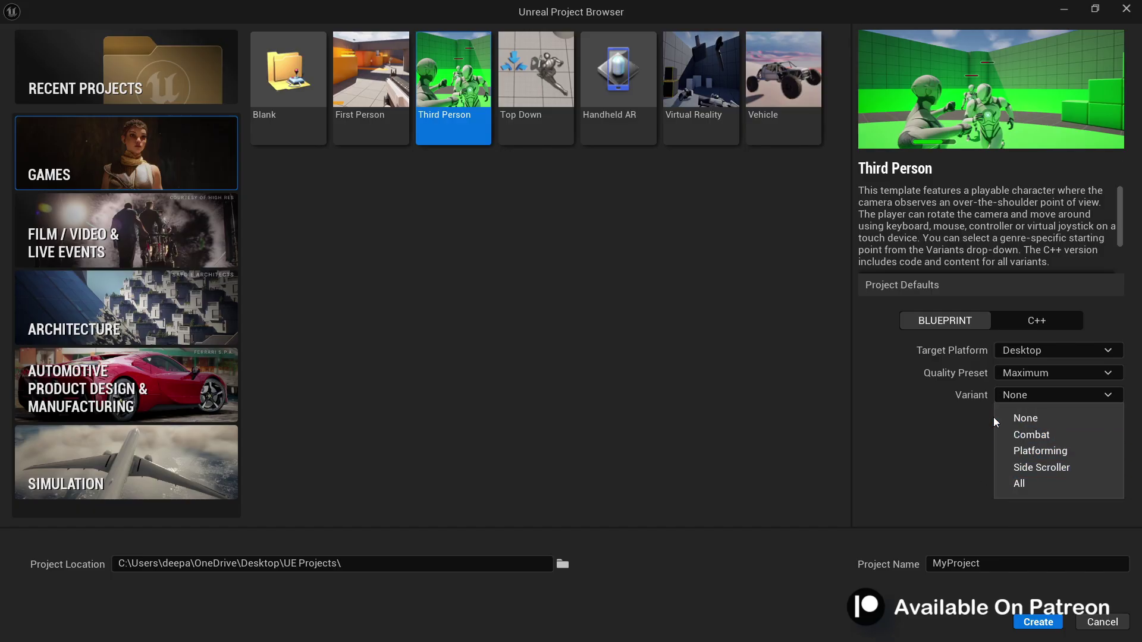
{"action": "left_click", "coordinate": [1020, 419]}
{"action": "left_click", "coordinate": [970, 563]}
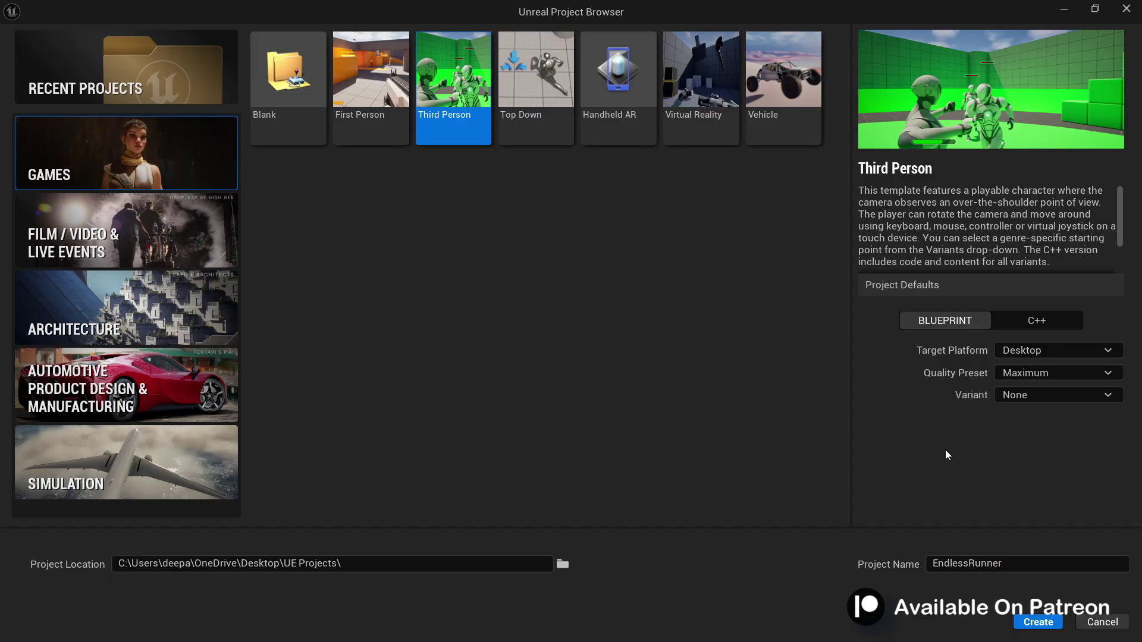
{"action": "left_click", "coordinate": [1039, 624]}
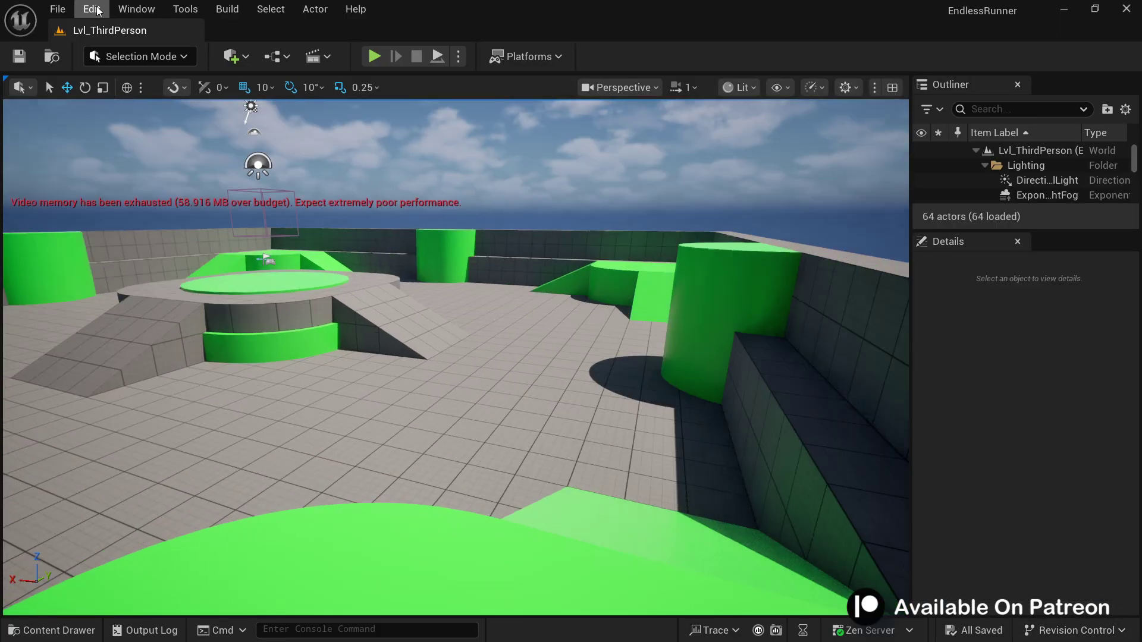
Set the Dynamic Global Illumination Method to None in the project settings and close them
{"action": "left_click", "coordinate": [91, 8]}
{"action": "left_click", "coordinate": [138, 255]}
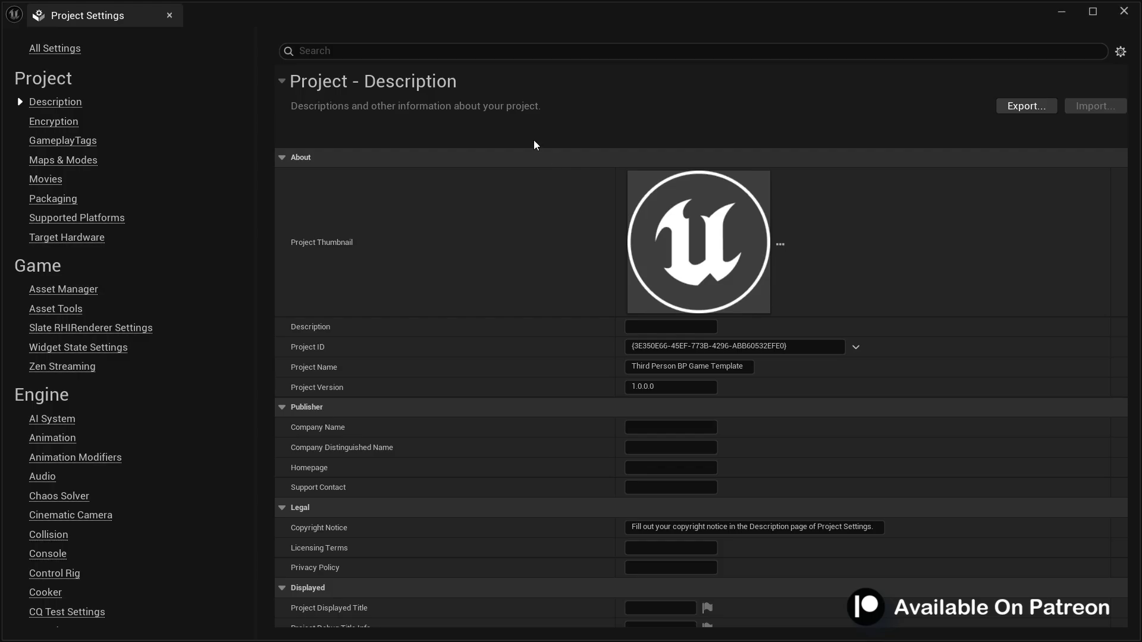
{"action": "left_click", "coordinate": [395, 50]}
{"action": "type", "text": "lumen"}
{"action": "left_click", "coordinate": [677, 146]}
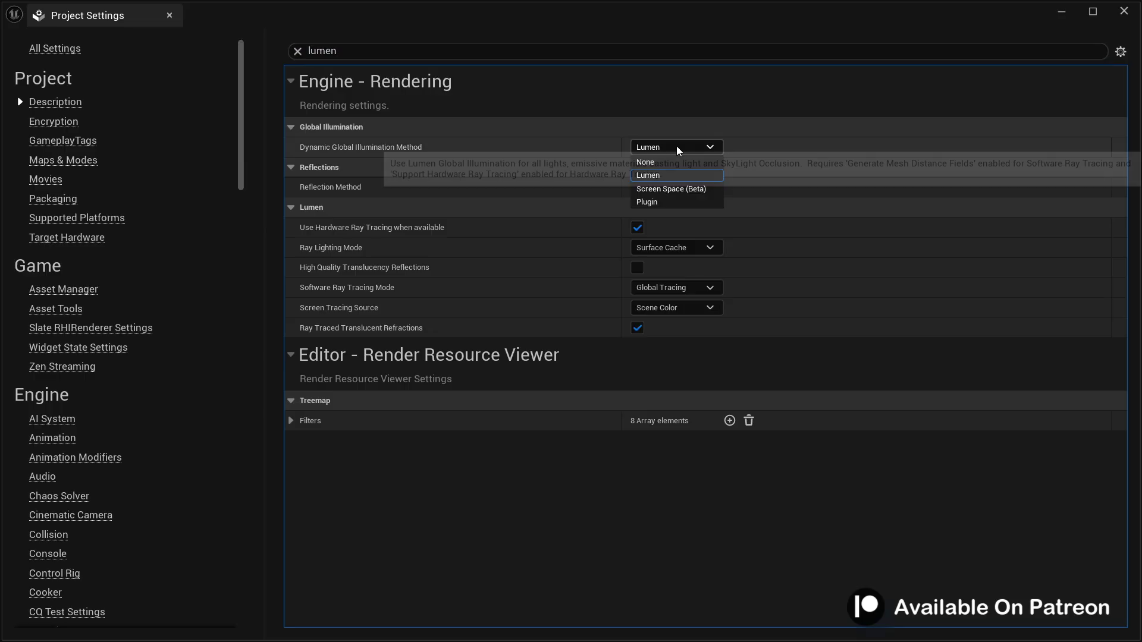
{"action": "left_click", "coordinate": [658, 159]}
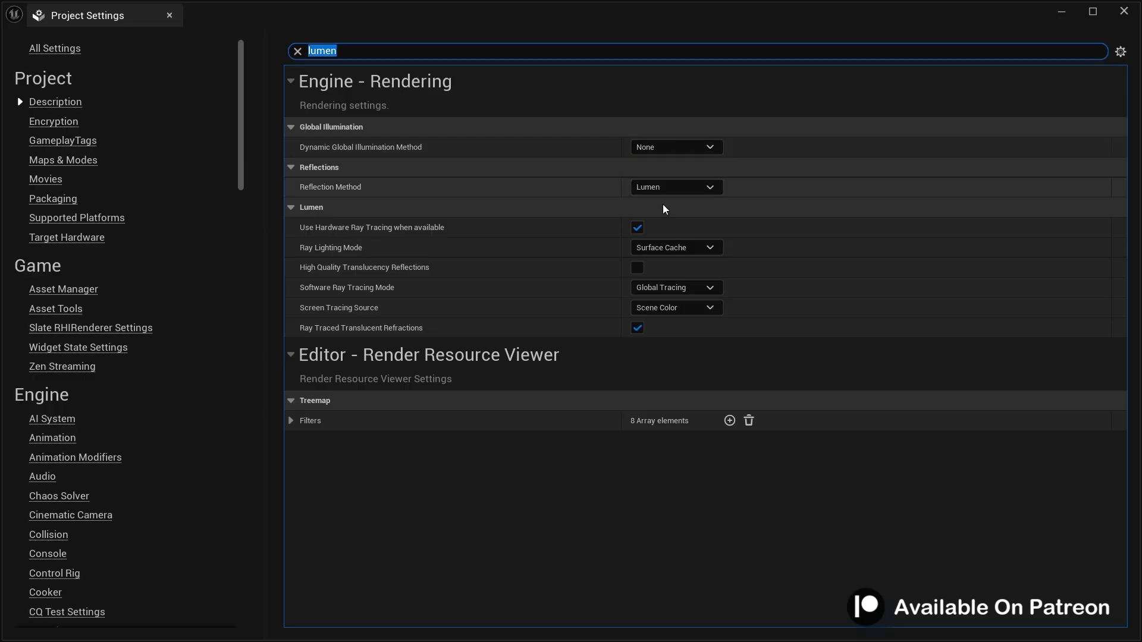
{"action": "left_click", "coordinate": [170, 14]}
Set the Asset Editor Open Location to Main Window in the editor preferences and close them
{"action": "left_click", "coordinate": [91, 9]}
{"action": "left_click", "coordinate": [126, 233]}
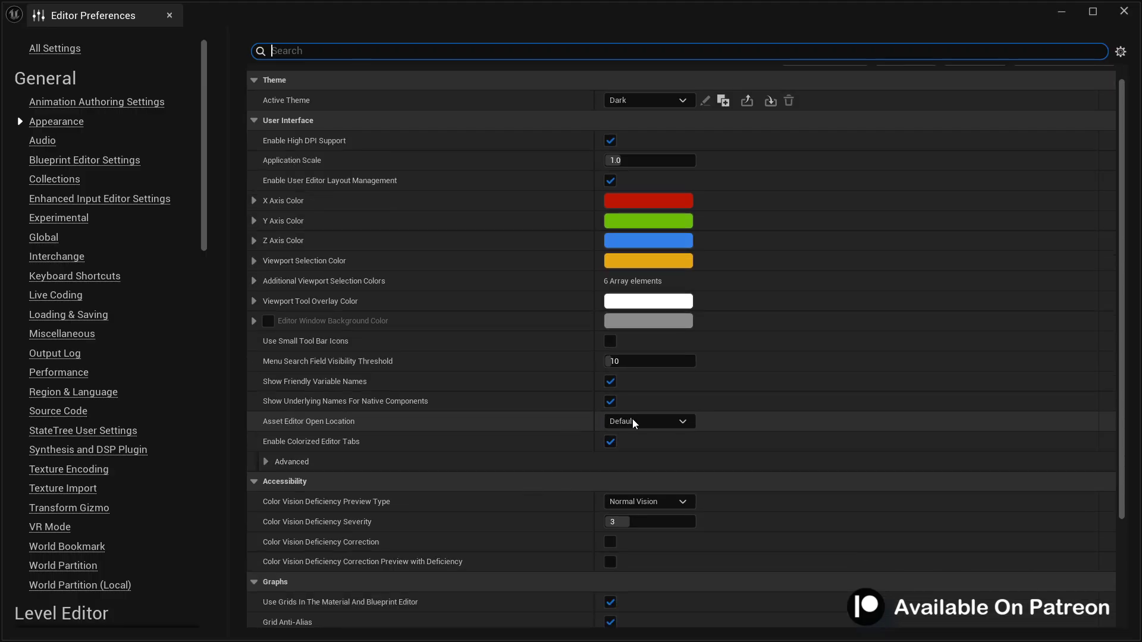
{"action": "left_click", "coordinate": [648, 421]}
{"action": "left_click", "coordinate": [632, 464]}
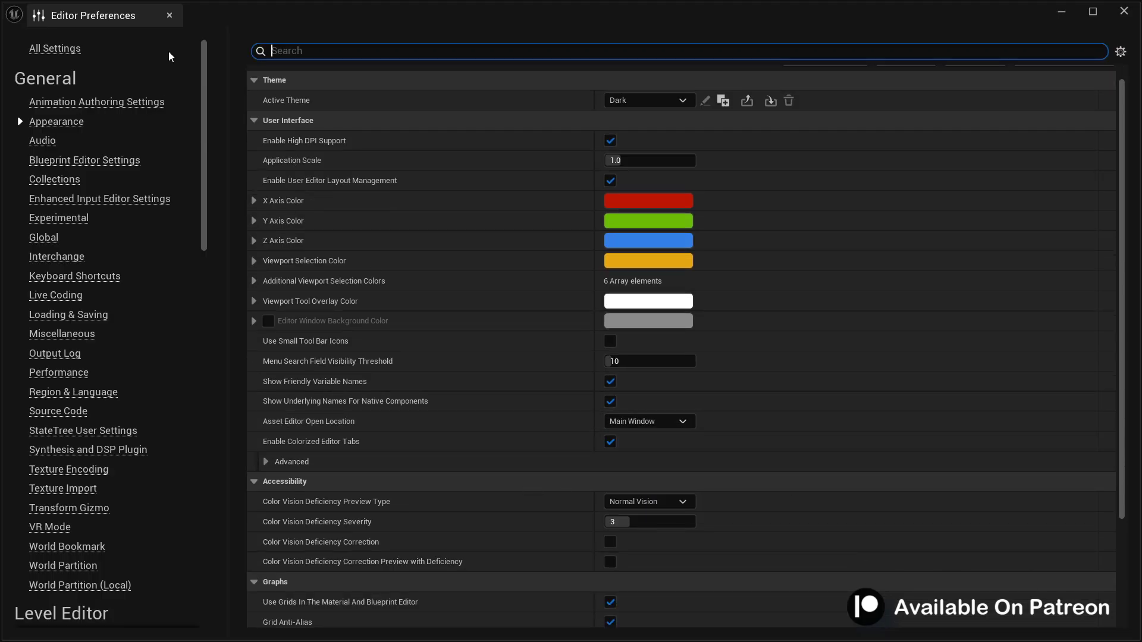
{"action": "left_click", "coordinate": [170, 14]}
Play-test the third-person level by moving and jumping with the default character, and end the play session
{"action": "right_click_drag", "start_coordinate": [606, 288], "coordinate": [475, 337]}
{"action": "key", "text": "s"}
{"action": "key", "text": "w"}
{"action": "key", "text": "q"}
{"action": "left_click", "coordinate": [374, 57]}
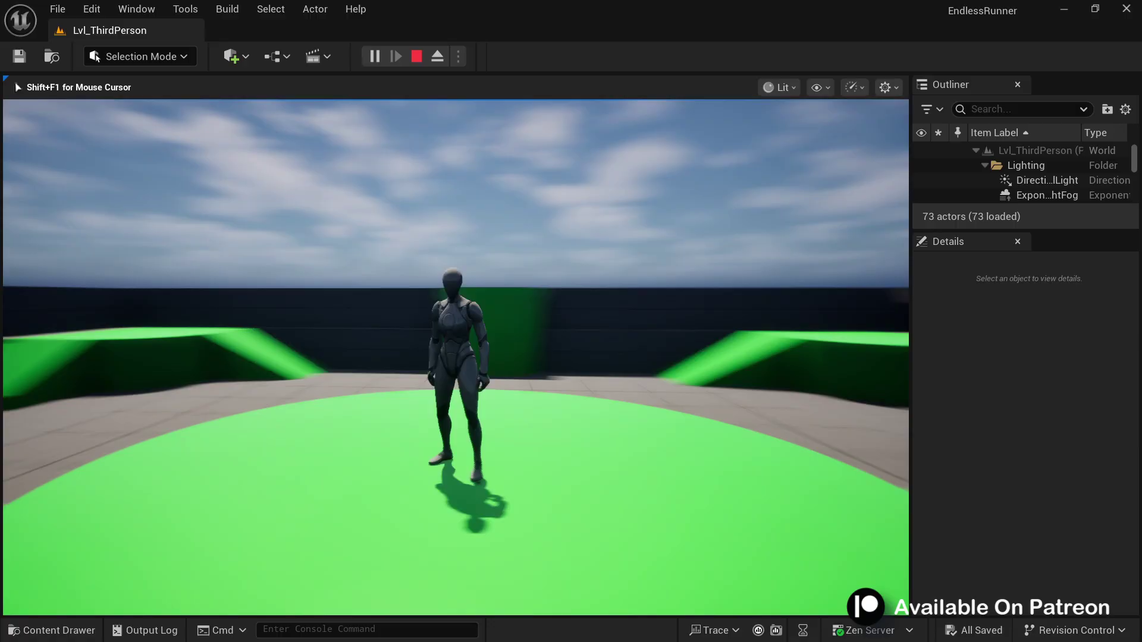
{"action": "key", "text": "w"}
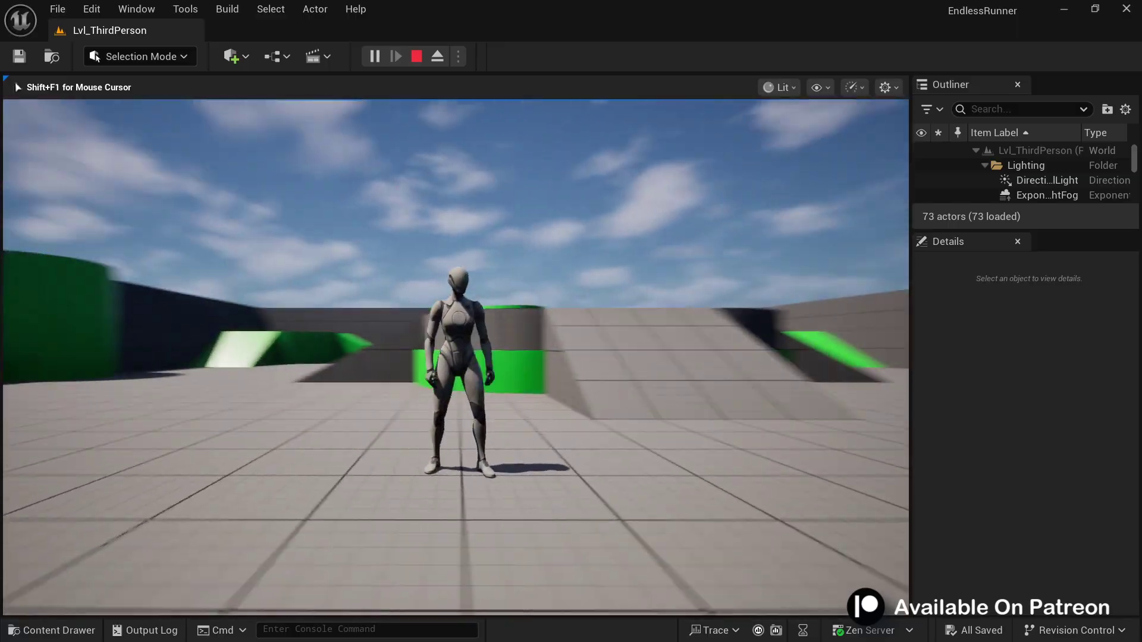
{"action": "key", "text": "space"}
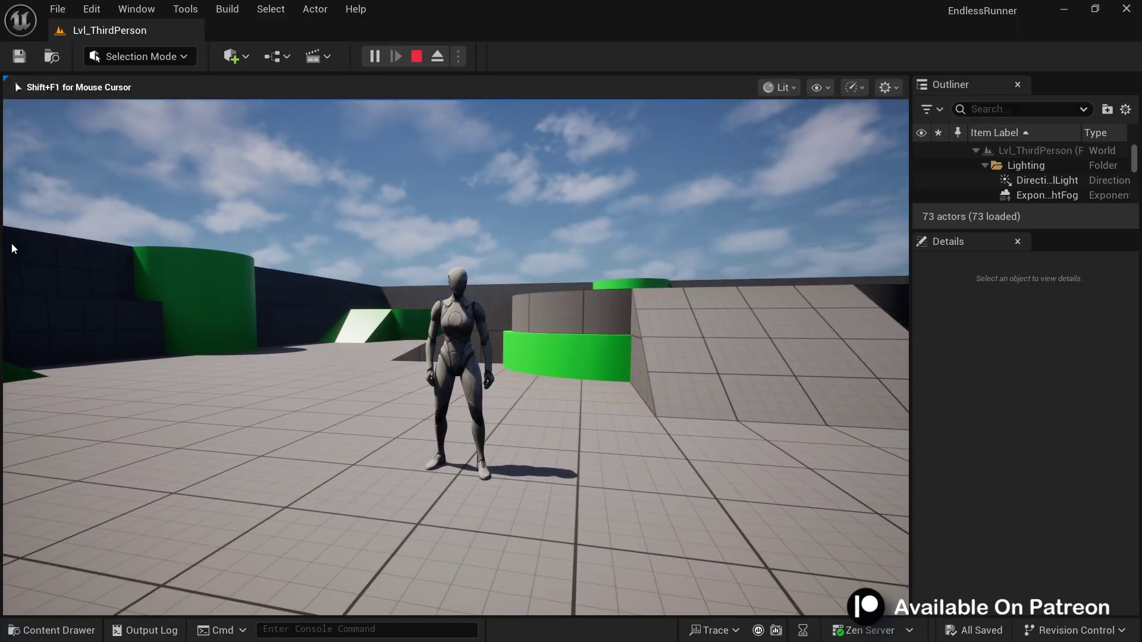
{"action": "key", "text": "Escape"}
{"action": "right_click_drag", "start_coordinate": [471, 278], "coordinate": [578, 371]}
{"action": "key", "text": "s"}
{"action": "key", "text": "w"}
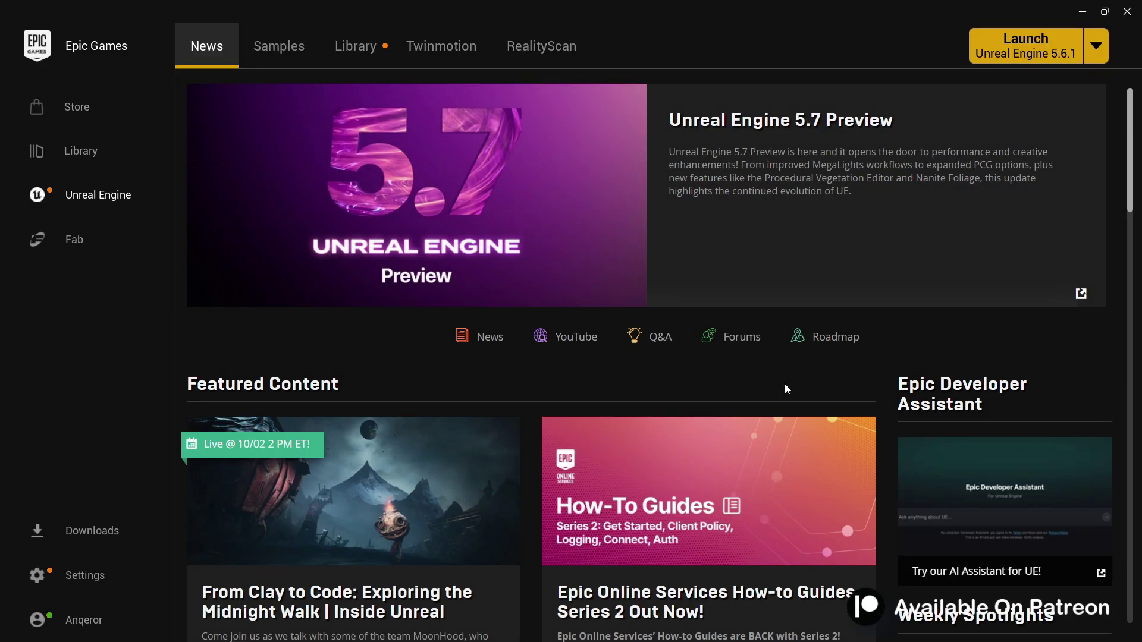
Switch to Fab in the Epic Games Launcher and search for "Road and Extra Buildings"
{"action": "left_click", "coordinate": [84, 255]}
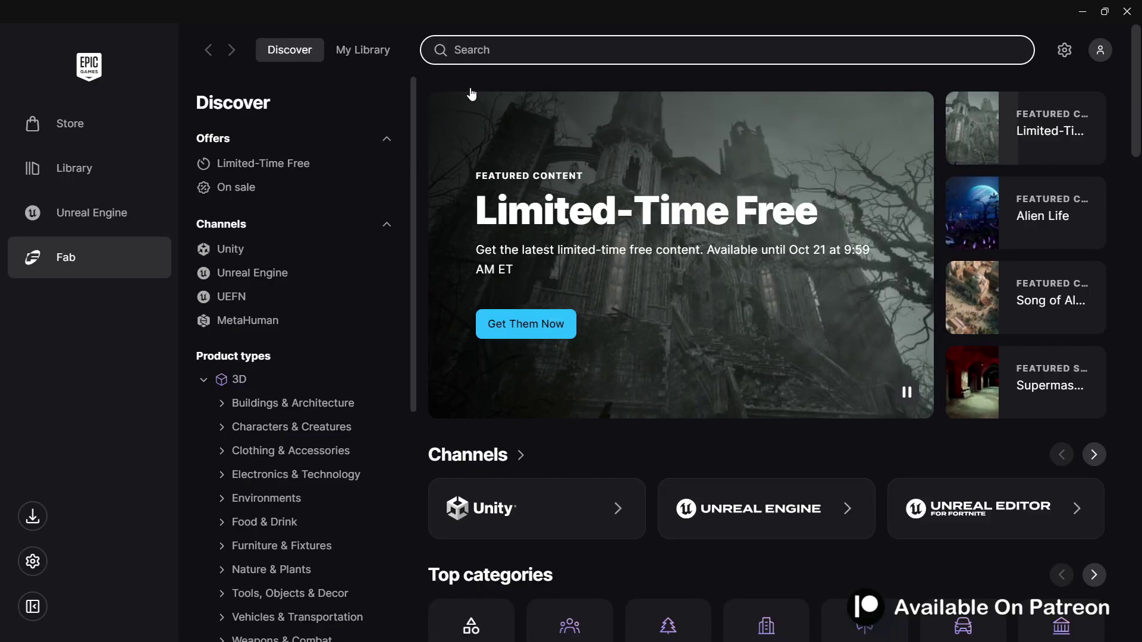
{"action": "left_click", "coordinate": [487, 52]}
{"action": "type", "text": "R"}
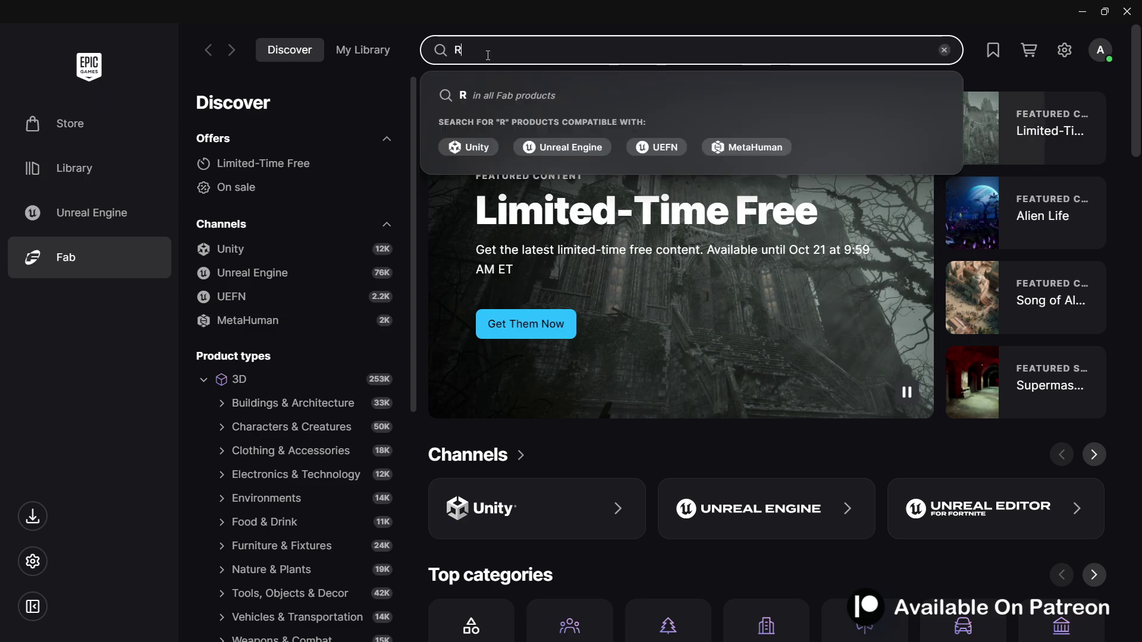
{"action": "type", "text": "oad and Extra Buildings"}
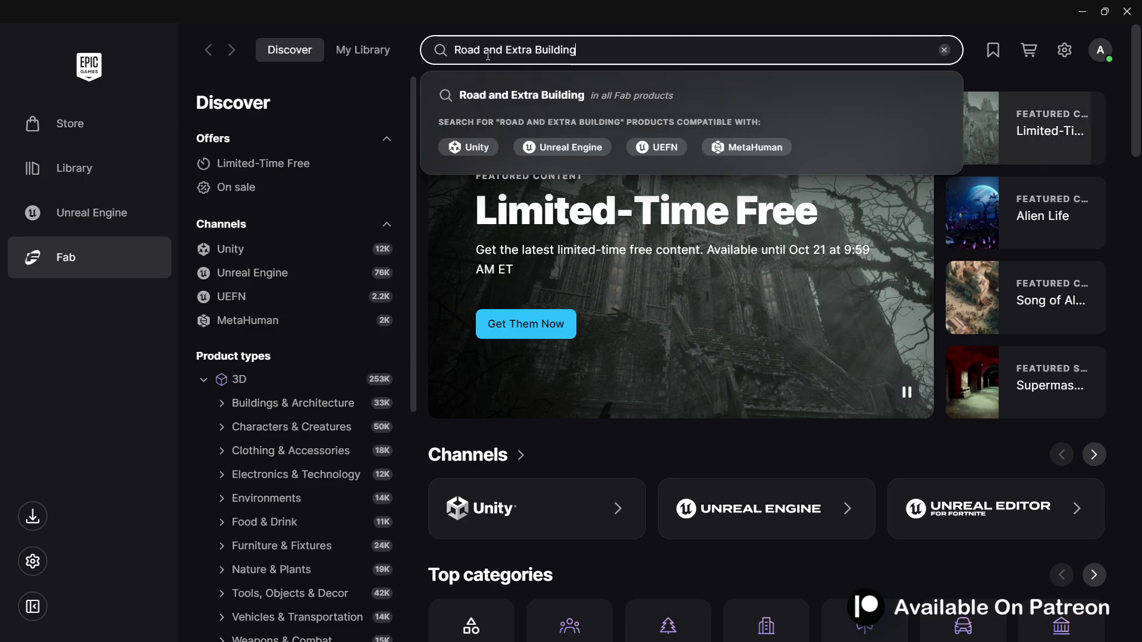
{"action": "key", "text": "Return"}
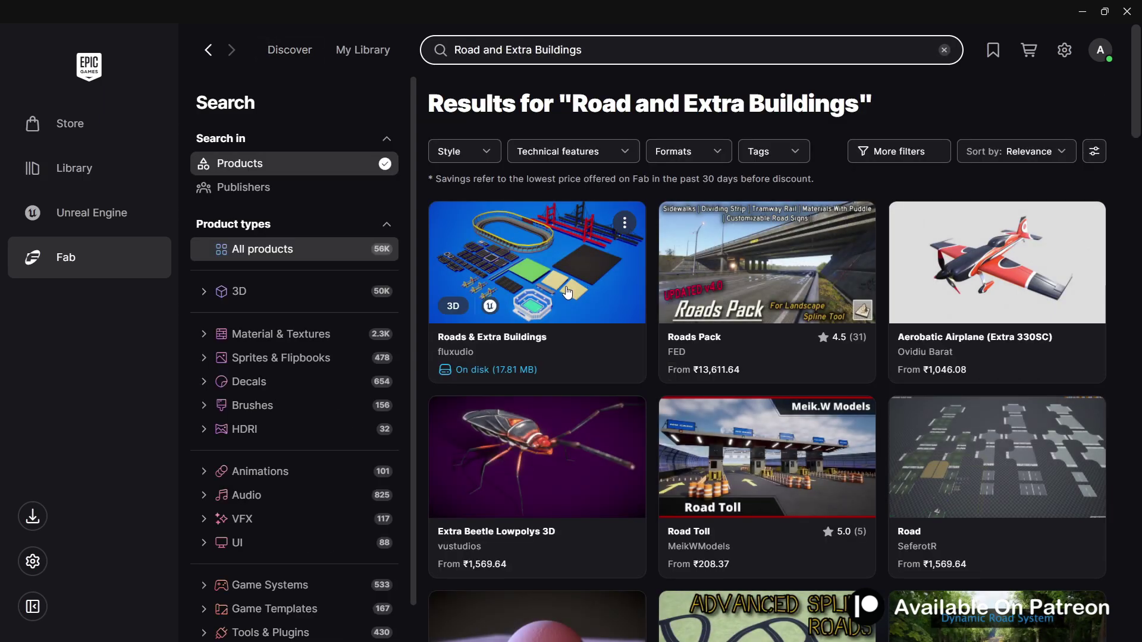
Open the Roads & Extra Buildings product from the search results and start adding it to a project
{"action": "left_click", "coordinate": [574, 291]}
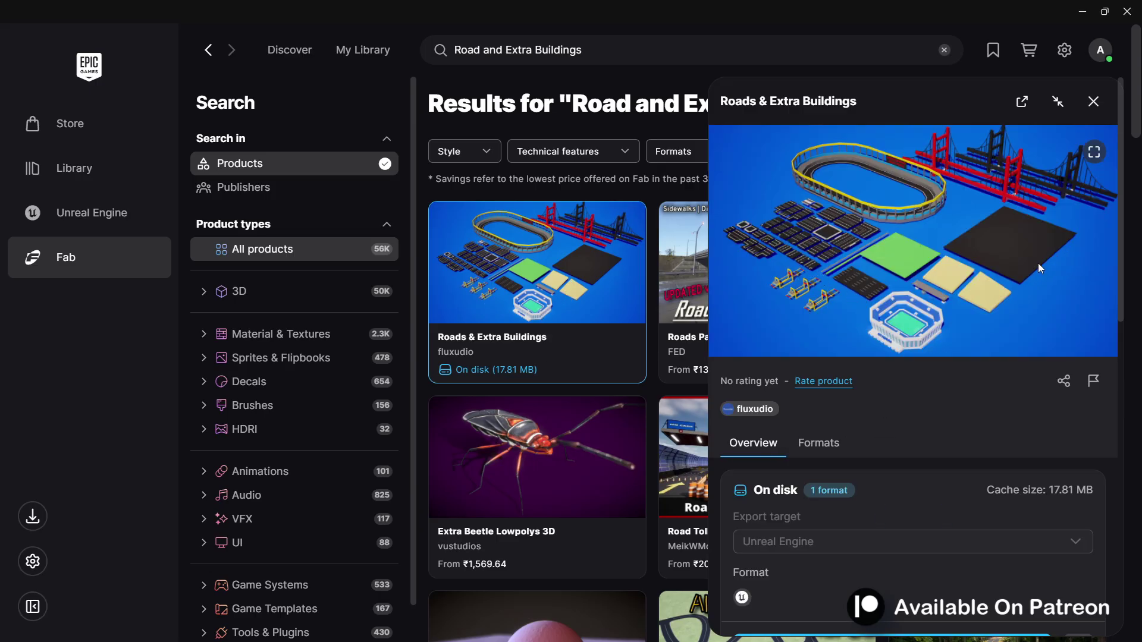
{"action": "scroll", "coordinate": [912, 472], "scroll_direction": "down", "scroll_amount": 5}
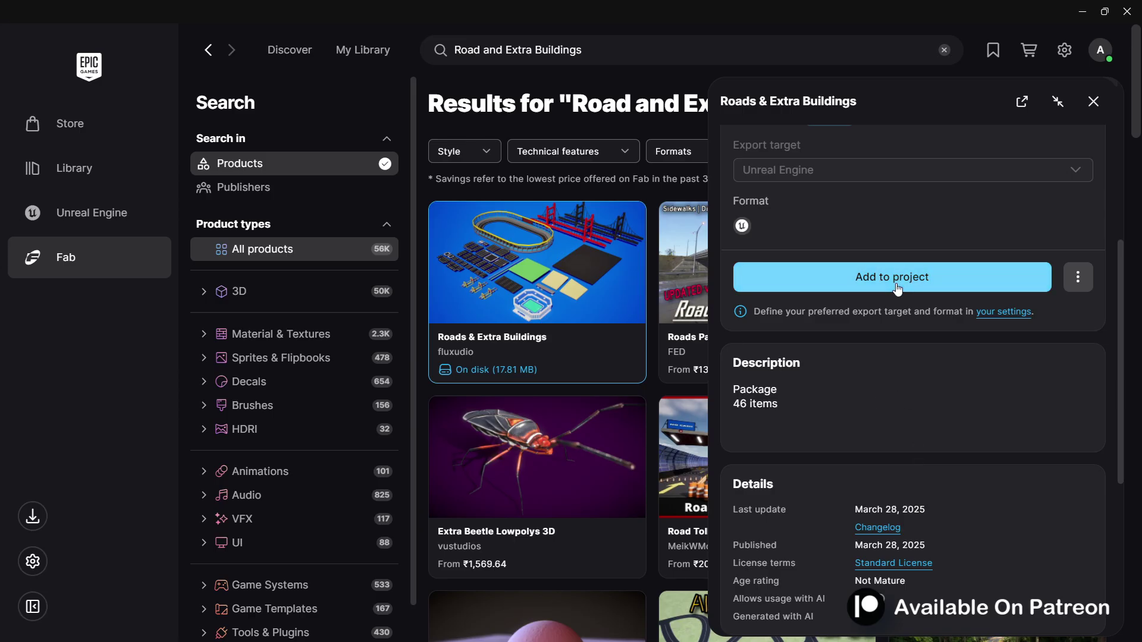
{"action": "left_click", "coordinate": [898, 289]}
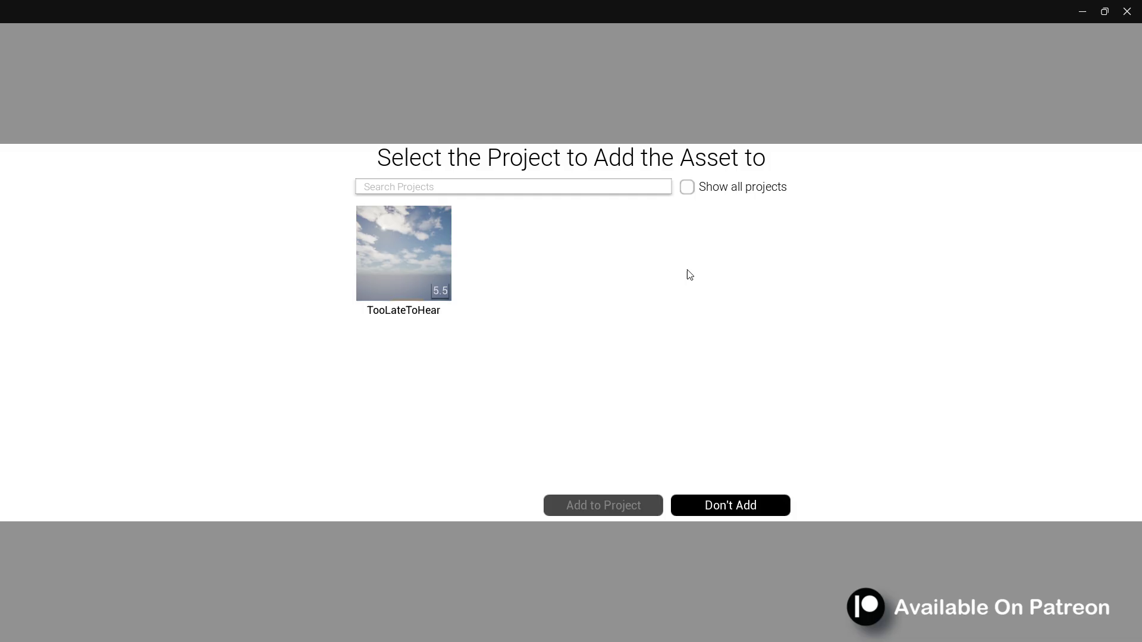
Show all projects, choose EndlessRunner with asset version 5.5, and add the asset to it
{"action": "left_click", "coordinate": [687, 188]}
{"action": "scroll", "coordinate": [712, 354], "scroll_direction": "down", "scroll_amount": 1}
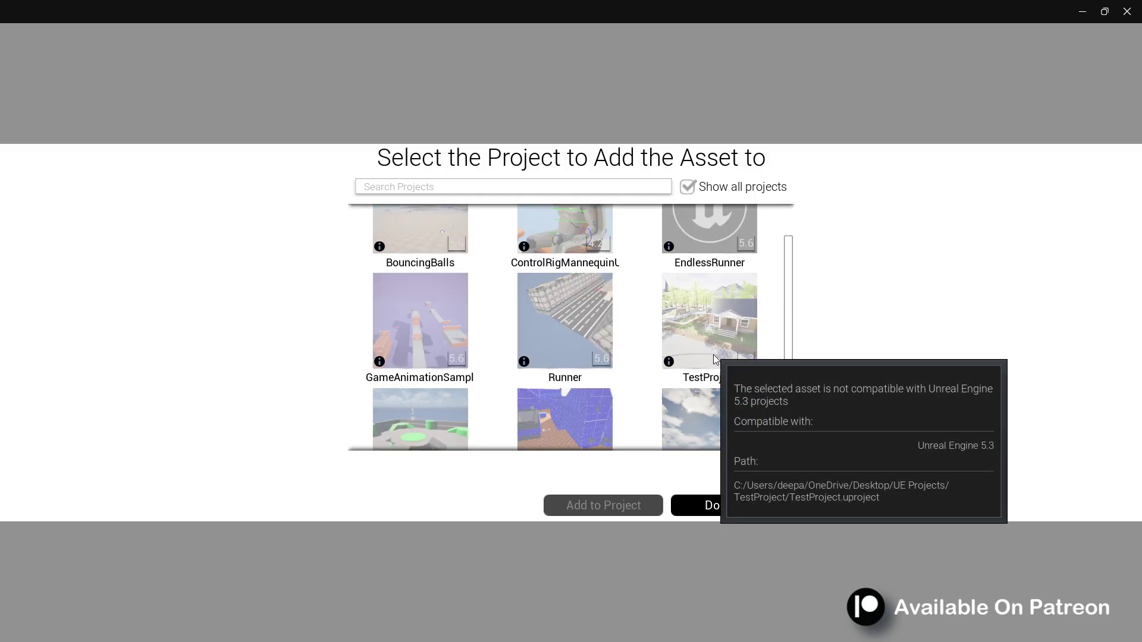
{"action": "scroll", "coordinate": [713, 354], "scroll_direction": "up", "scroll_amount": 1}
{"action": "left_click", "coordinate": [738, 279]}
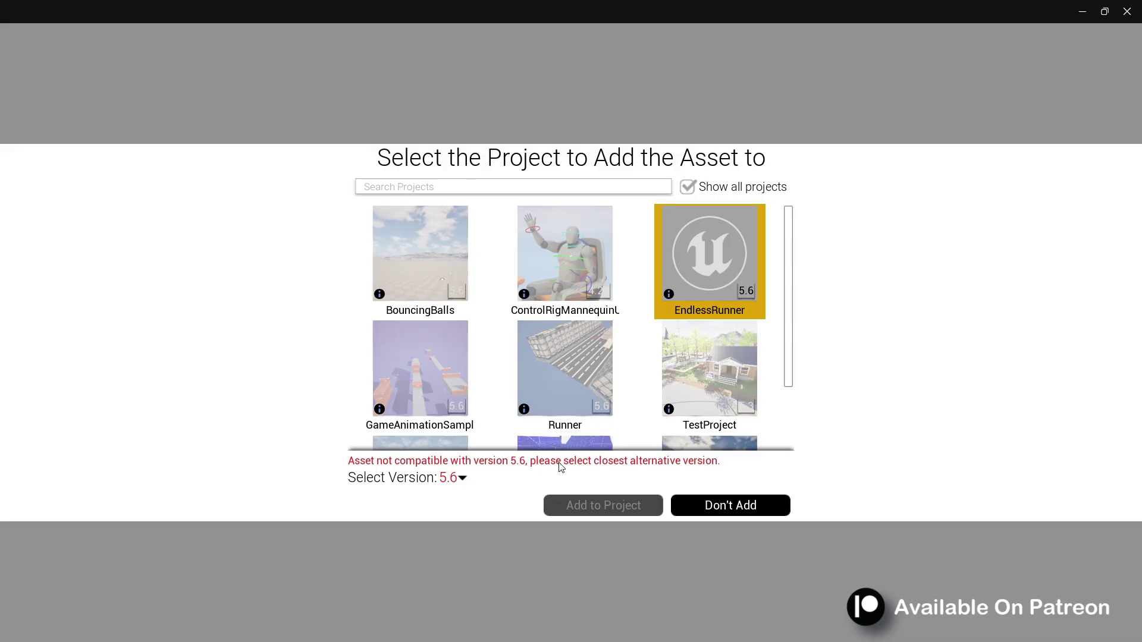
{"action": "left_click", "coordinate": [443, 480]}
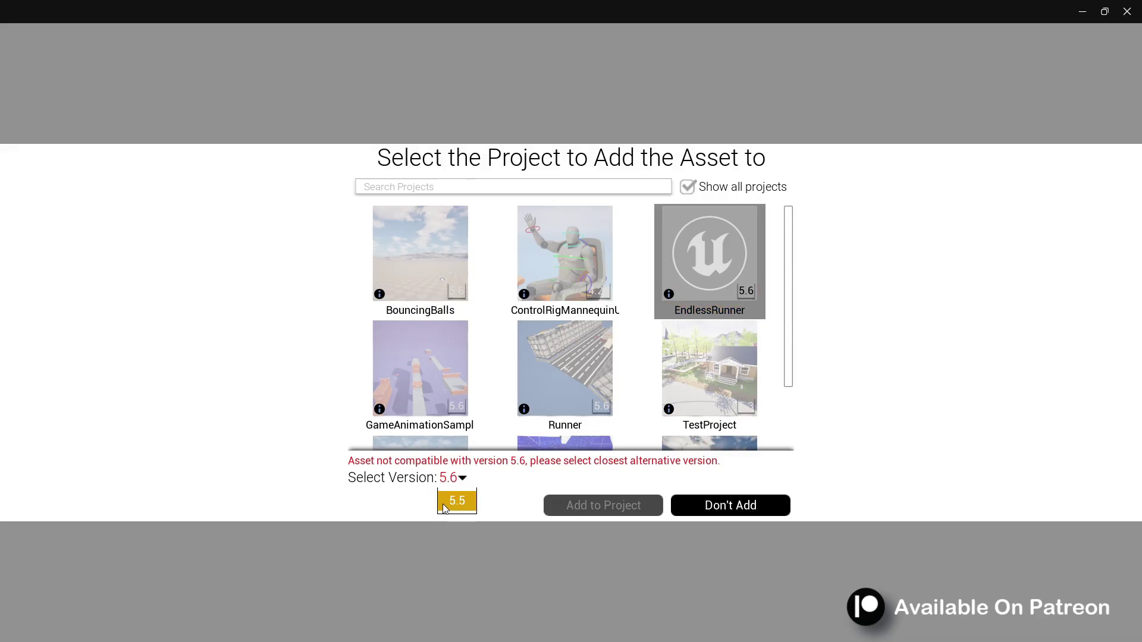
{"action": "left_click", "coordinate": [457, 502]}
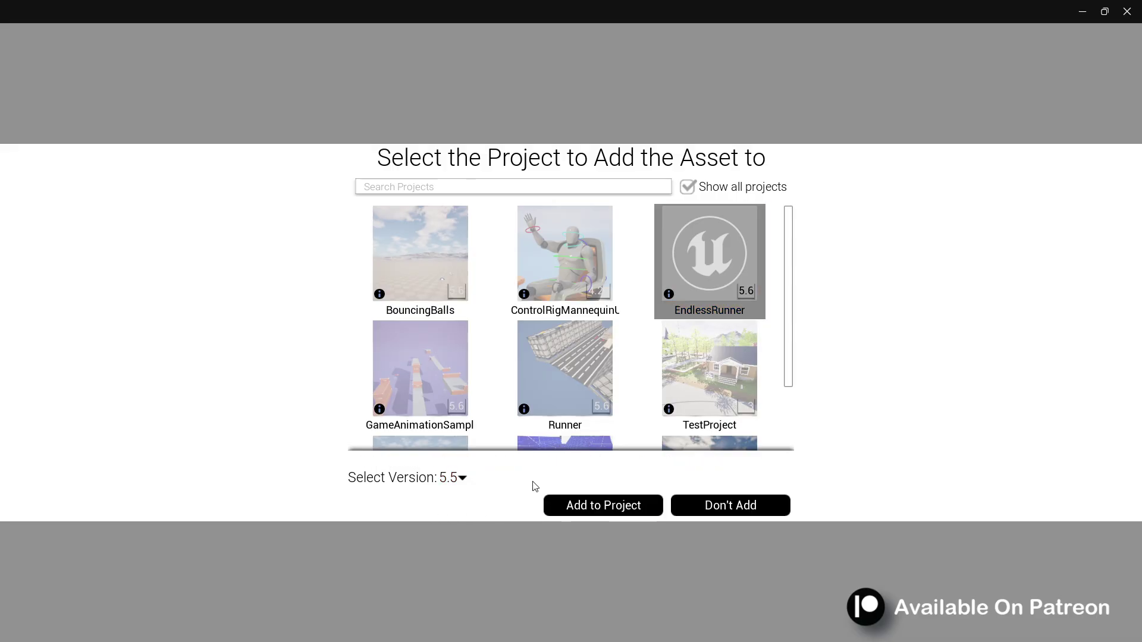
{"action": "left_click", "coordinate": [604, 507]}
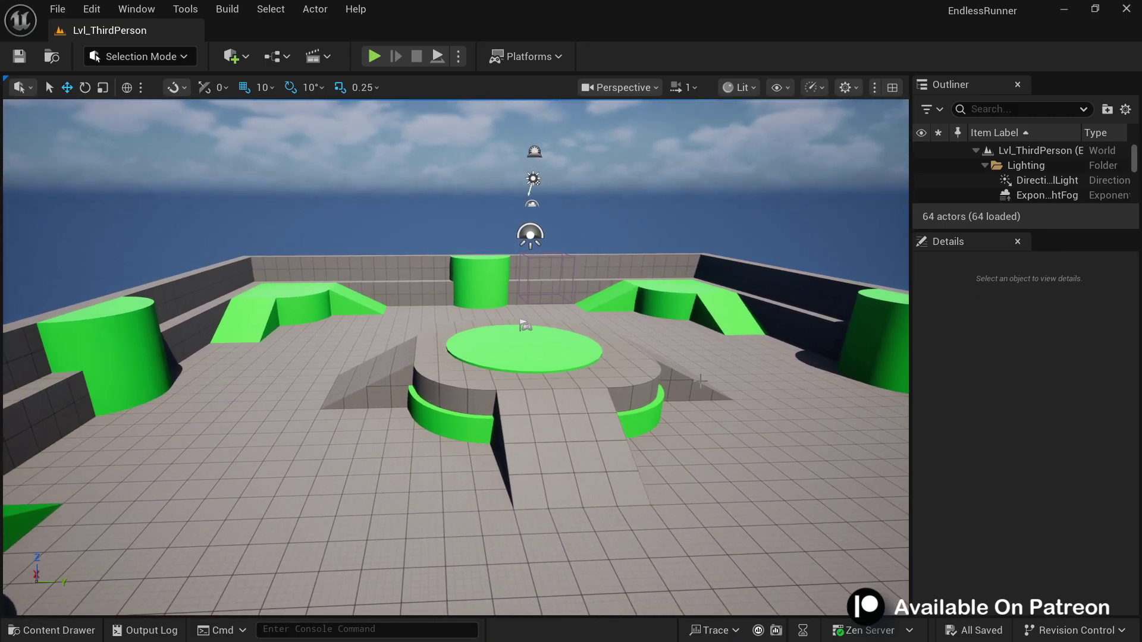
In the Unreal editor, copy the flat road mesh SM_Combined54_1100_7F056BB6 from the LowPolyCity Meshes folder
{"action": "key", "text": "ctrl+space"}
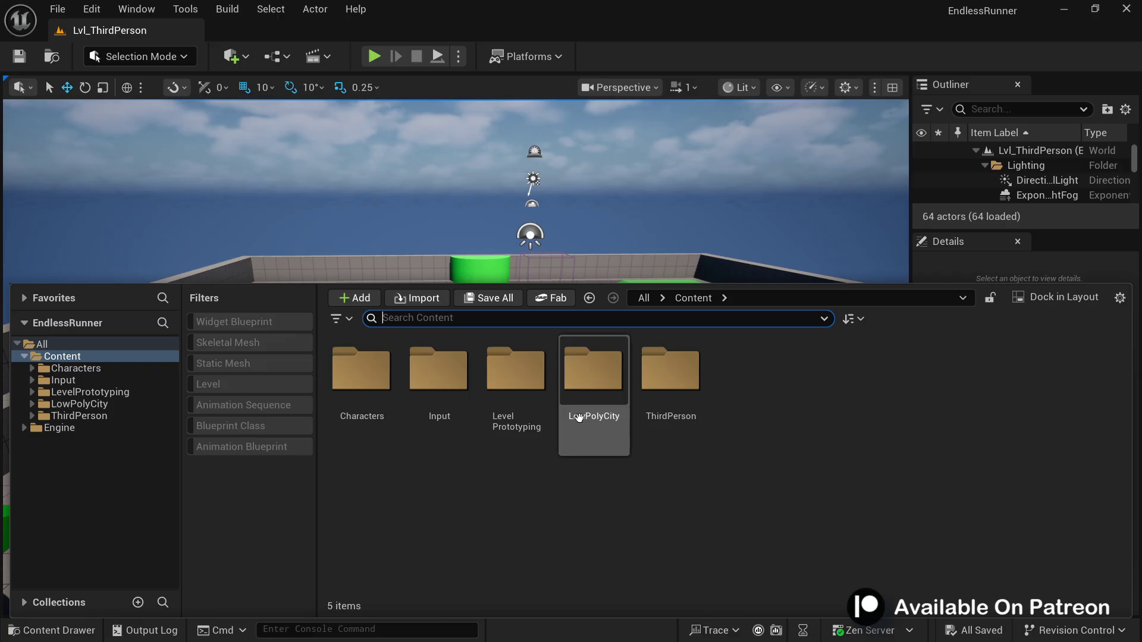
{"action": "left_click", "coordinate": [596, 424]}
{"action": "double_click", "coordinate": [599, 430]}
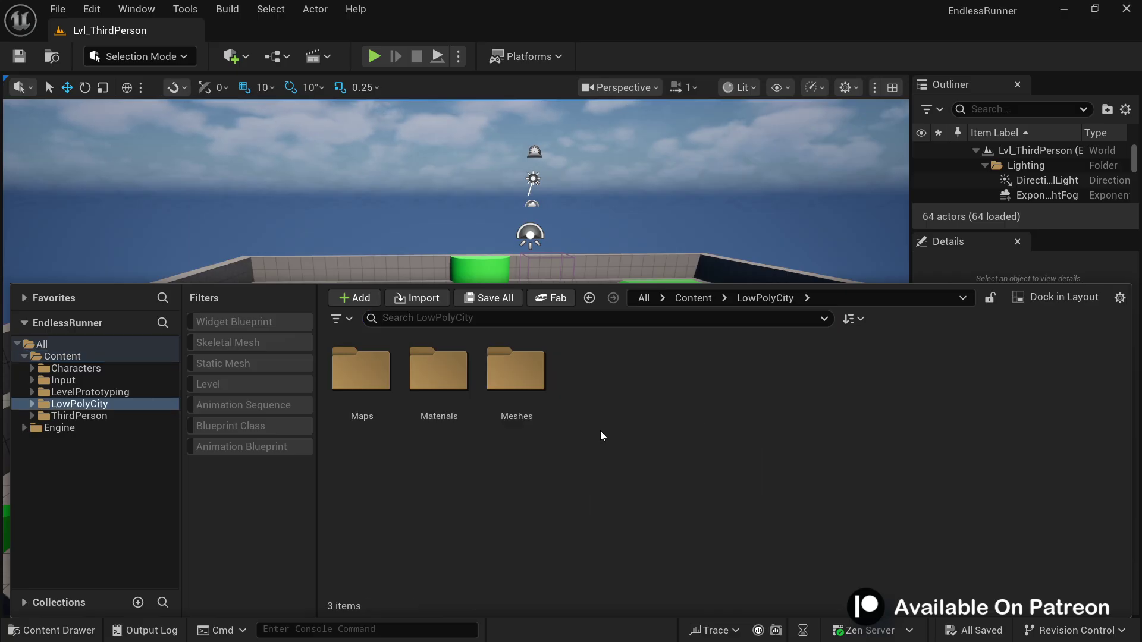
{"action": "double_click", "coordinate": [516, 375]}
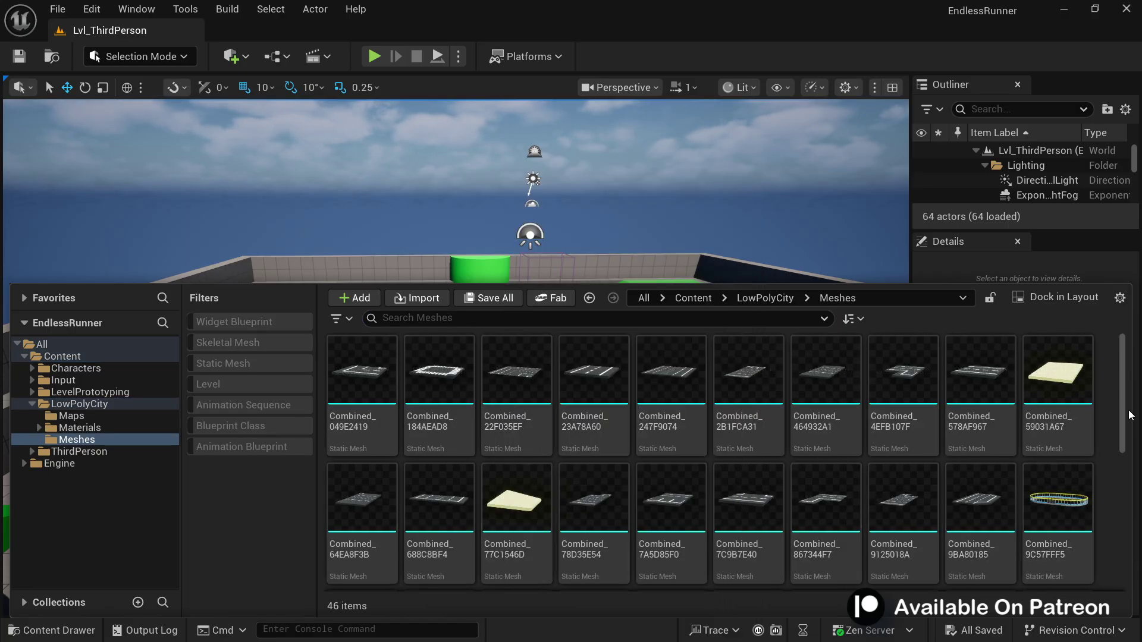
{"action": "mouse_move", "coordinate": [1119, 397]}
{"action": "left_mouse_down"}
{"action": "mouse_move", "coordinate": [1110, 533]}
{"action": "mouse_move", "coordinate": [1116, 383]}
{"action": "left_mouse_up"}
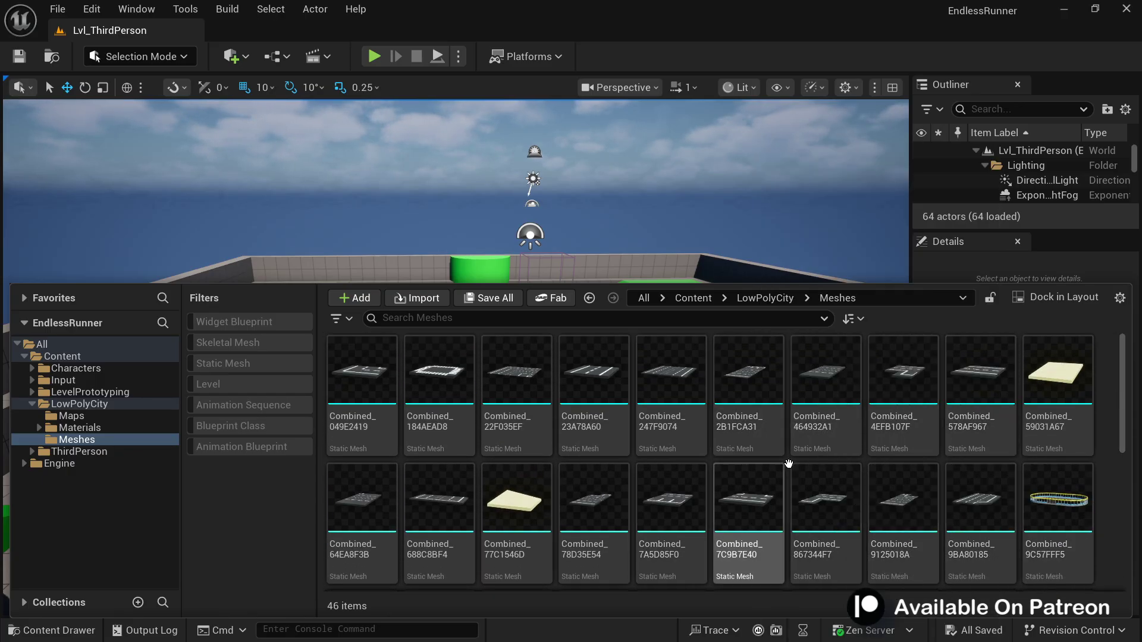
{"action": "left_click_drag", "start_coordinate": [1122, 404], "coordinate": [1130, 496]}
{"action": "left_click", "coordinate": [672, 458]}
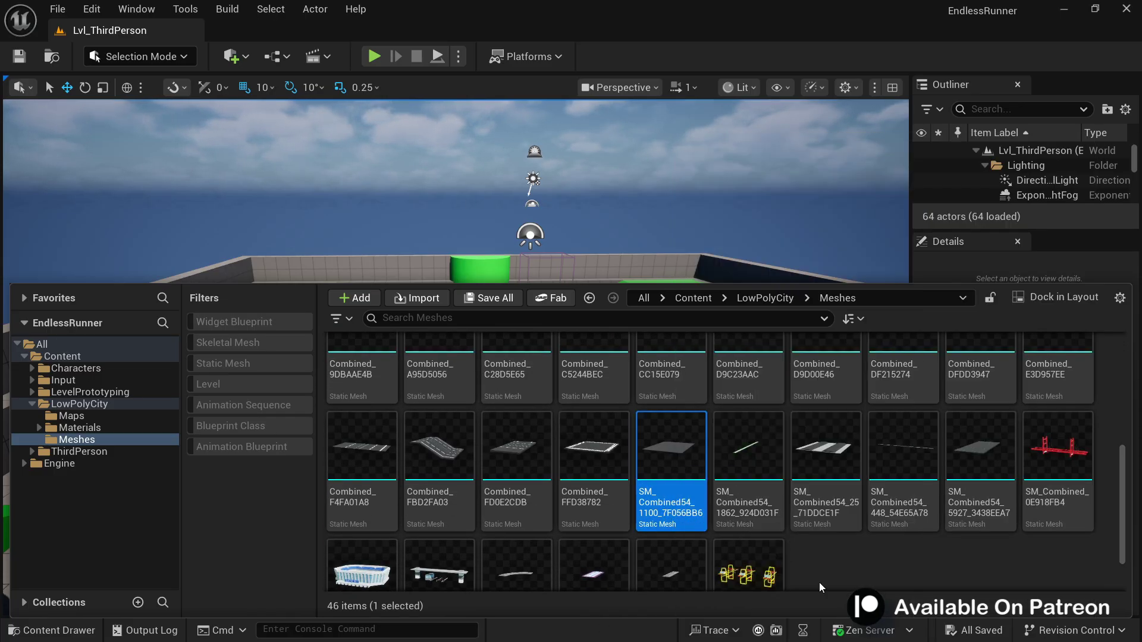
Create a folder named Assets in the project's main Content folder
{"action": "left_click", "coordinate": [692, 297]}
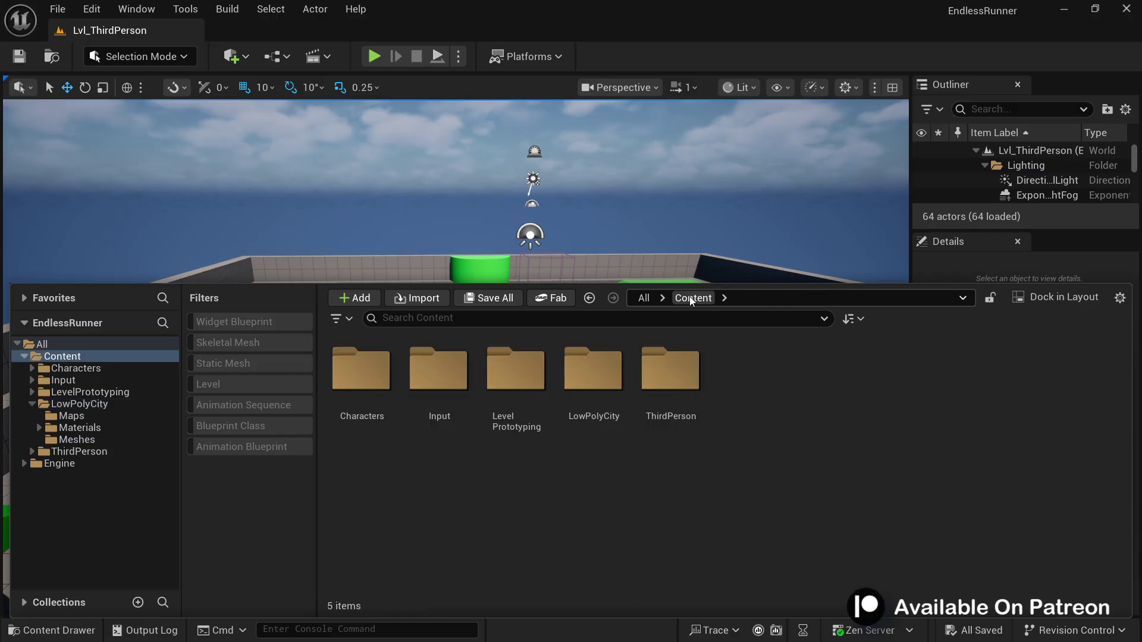
{"action": "right_click", "coordinate": [533, 533]}
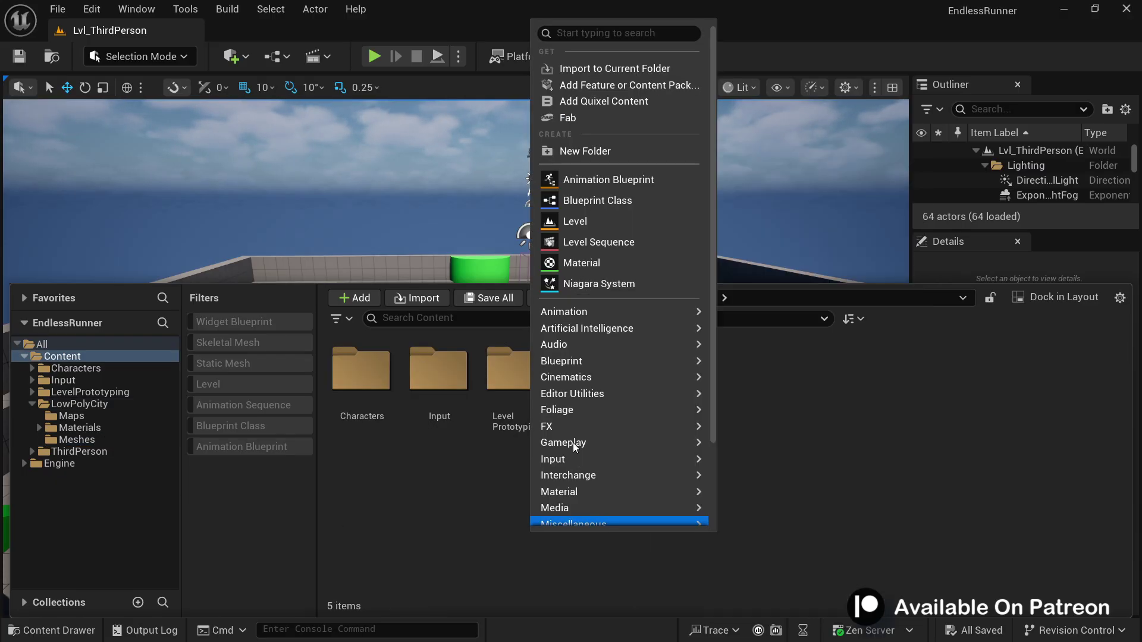
{"action": "left_click", "coordinate": [587, 152]}
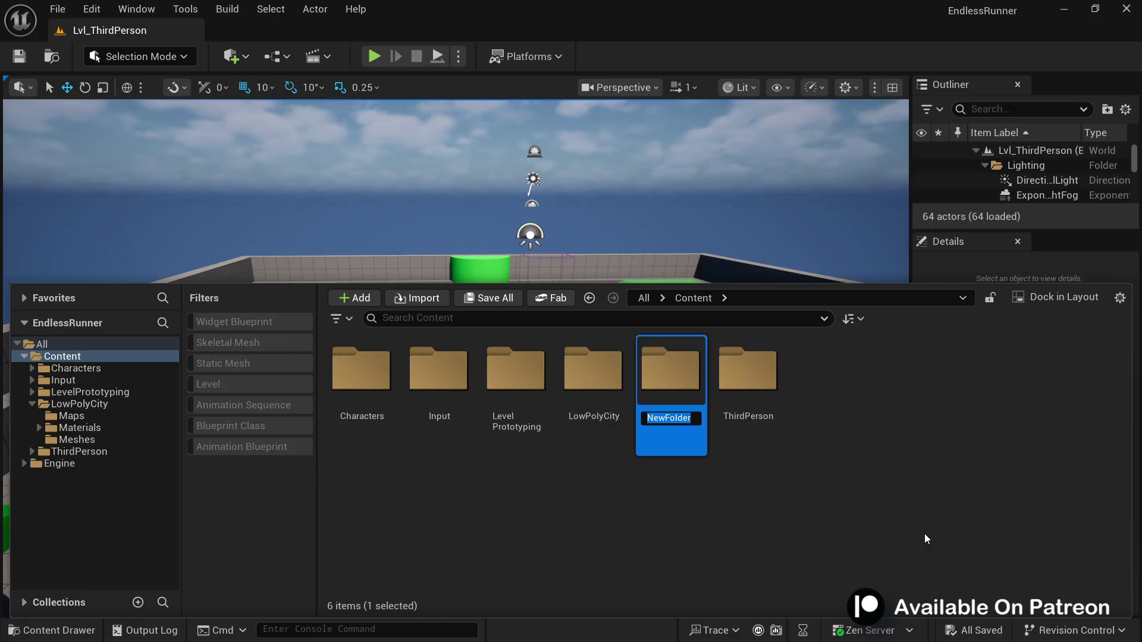
{"action": "type", "text": "Assets"}
{"action": "key", "text": "Return"}
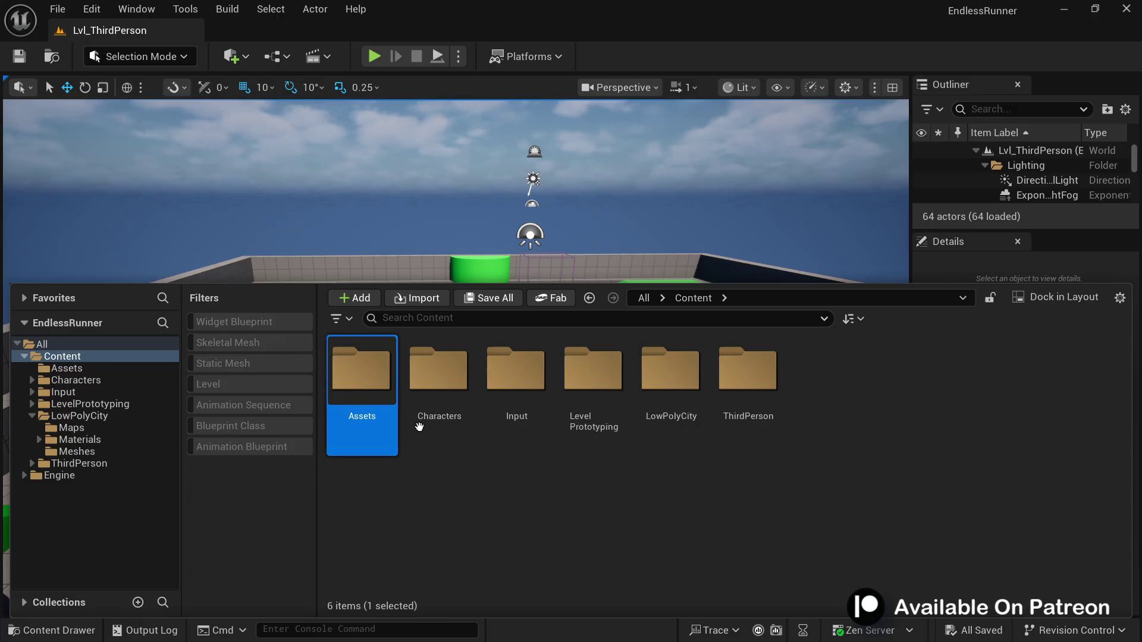
{"action": "left_click", "coordinate": [416, 493]}
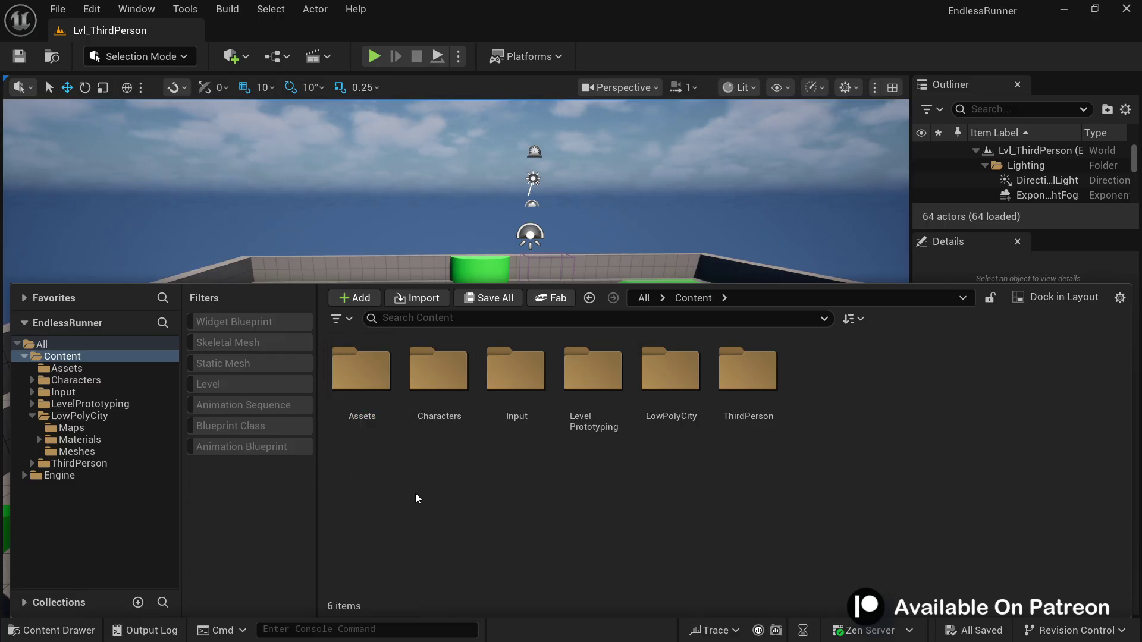
Create a folder named Floor inside the Assets folder
{"action": "double_click", "coordinate": [364, 410]}
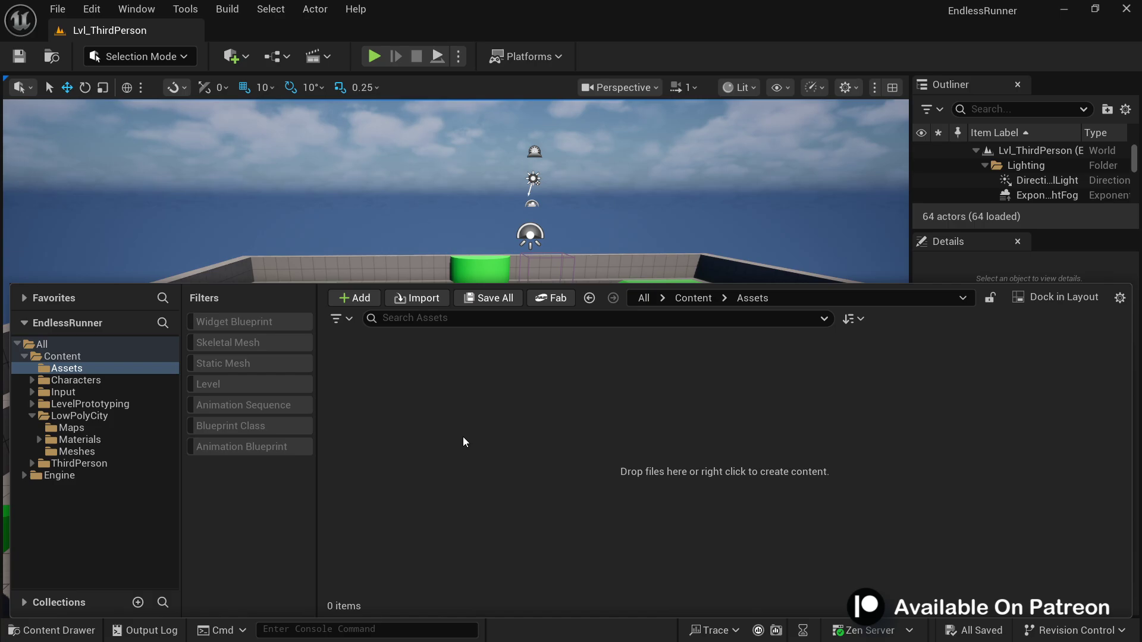
{"action": "key", "text": "ctrl+shift+n"}
{"action": "type", "text": "Floor"}
{"action": "key", "text": "Return"}
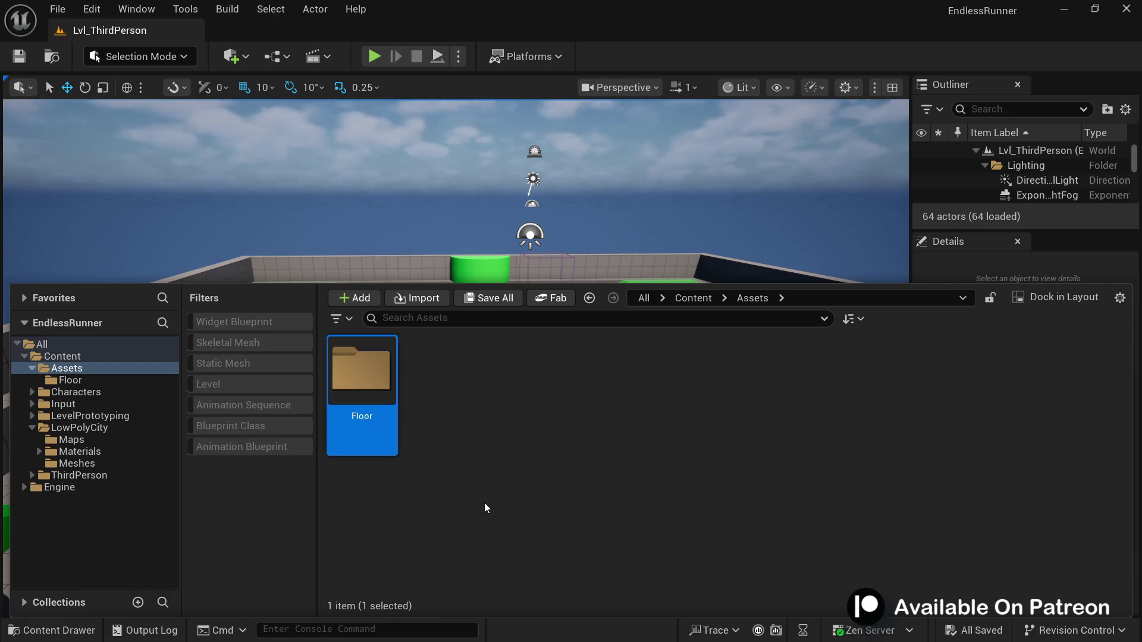
Paste the copied road mesh into the Floor folder, name it Road1_SM, and save it
{"action": "key", "text": "Return"}
{"action": "key", "text": "ctrl+v"}
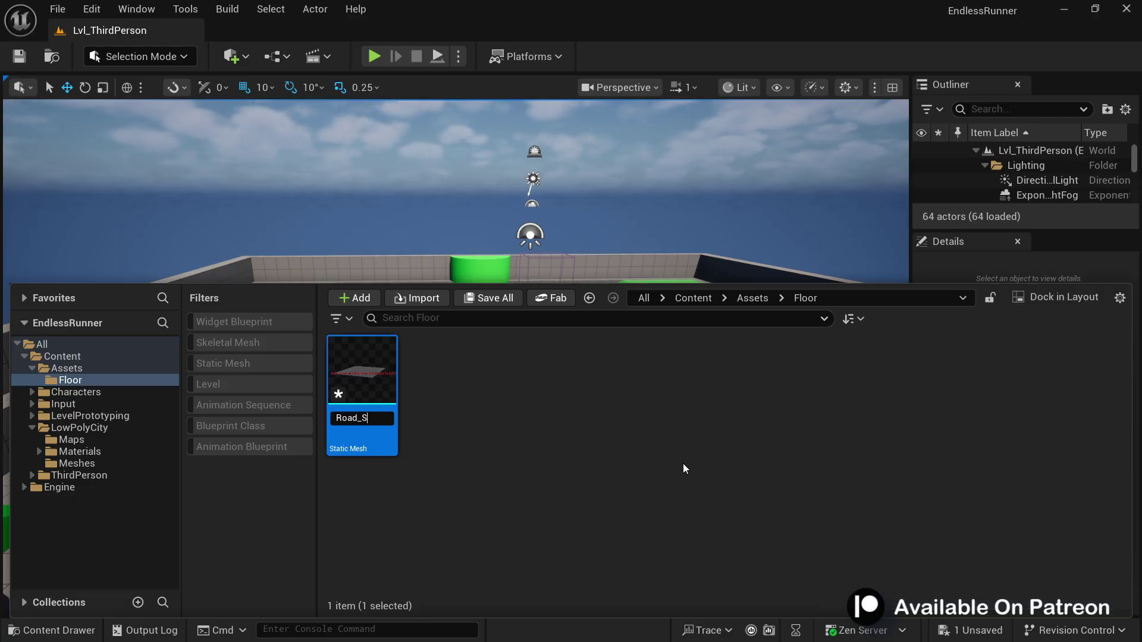
{"action": "type", "text": "1"}
{"action": "key", "text": "Return"}
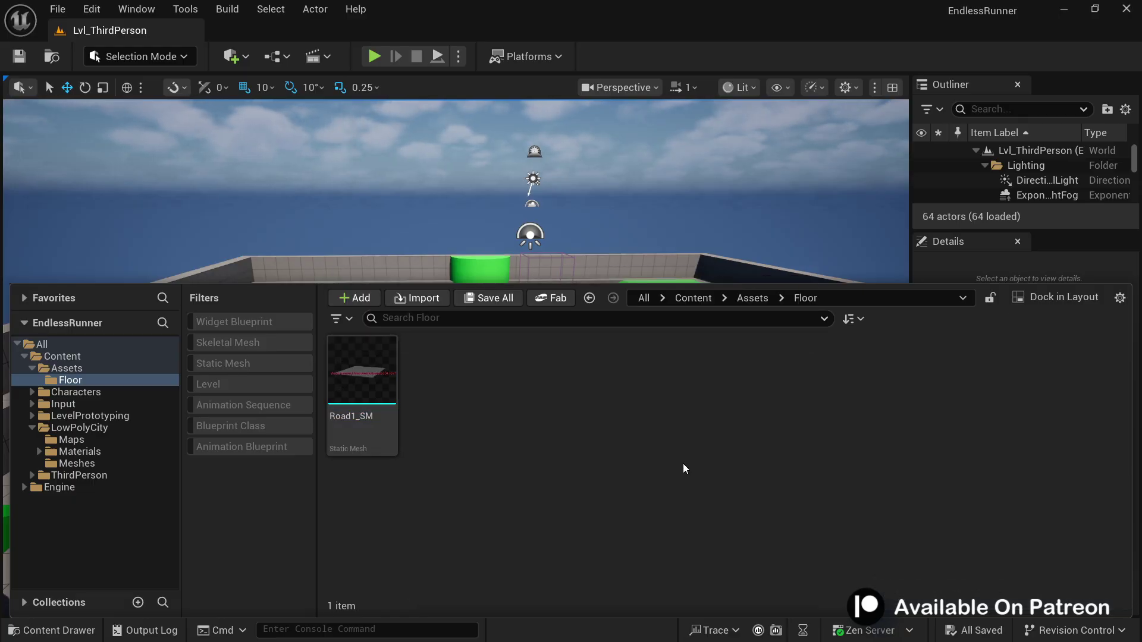
Try placing Road1_SM on the playground floor and scaling it
{"action": "left_click_drag", "start_coordinate": [364, 372], "coordinate": [808, 491]}
{"action": "key", "text": "f"}
{"action": "right_click_drag", "start_coordinate": [808, 491], "coordinate": [642, 511]}
{"action": "key", "text": "s"}
{"action": "key", "text": "r"}
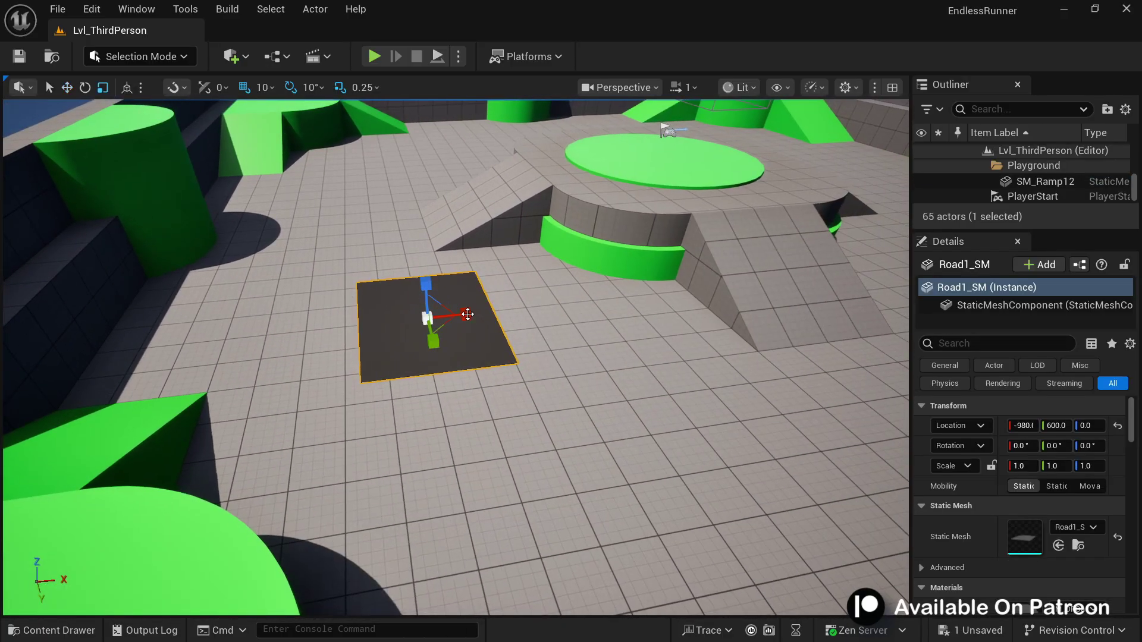
{"action": "left_click_drag", "start_coordinate": [467, 314], "coordinate": [433, 363]}
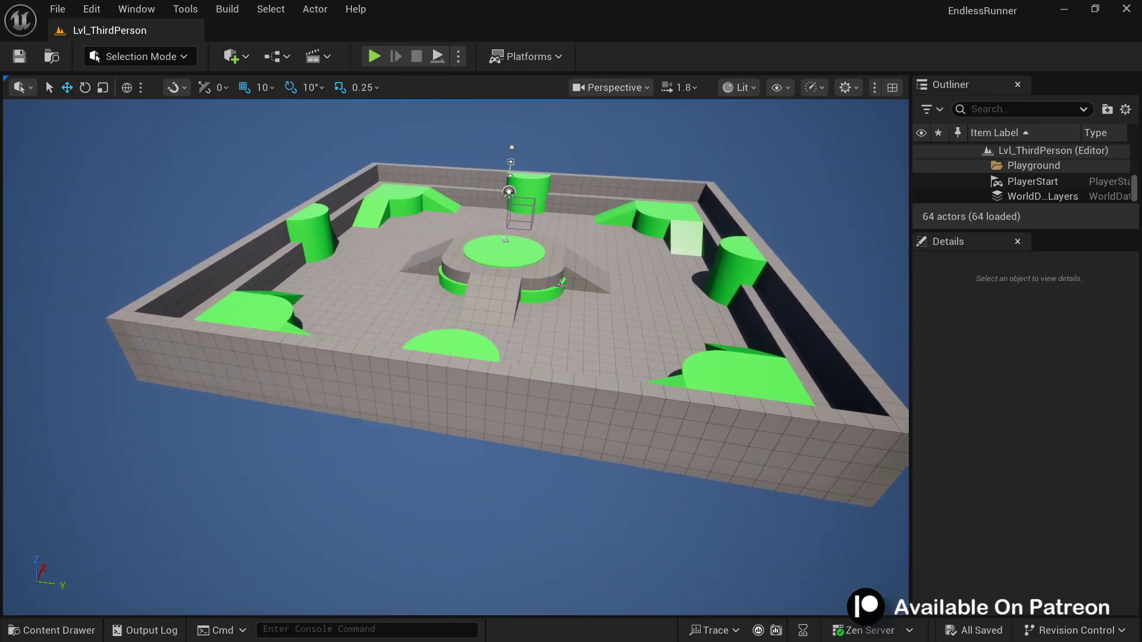
{"action": "left_click", "coordinate": [686, 237]}
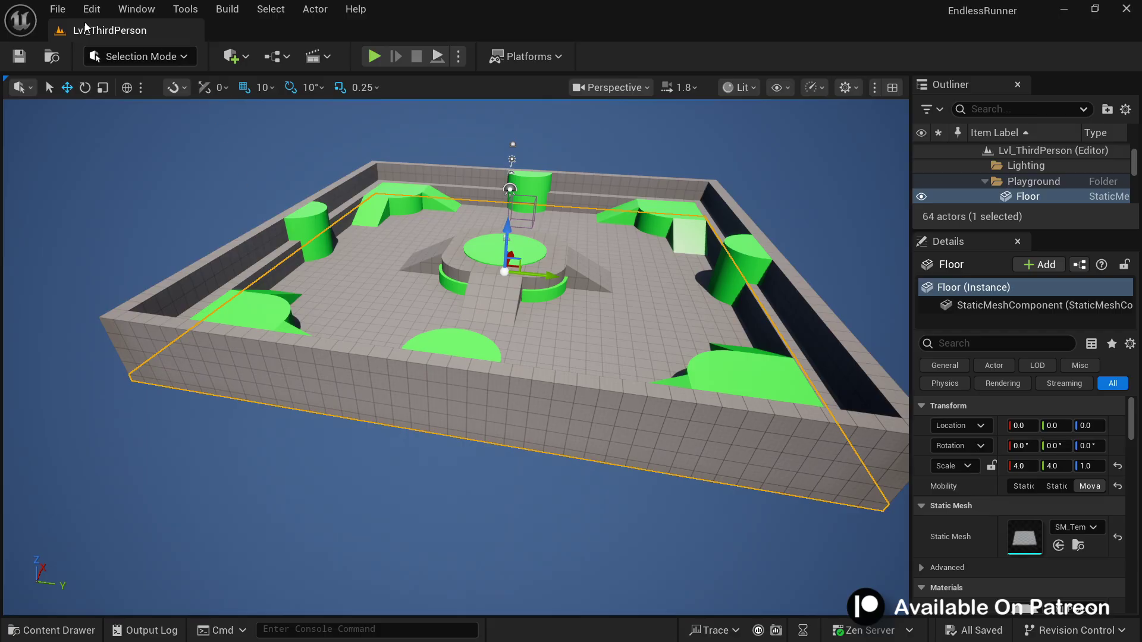
{"action": "left_click", "coordinate": [59, 9]}
{"action": "left_click", "coordinate": [85, 73]}
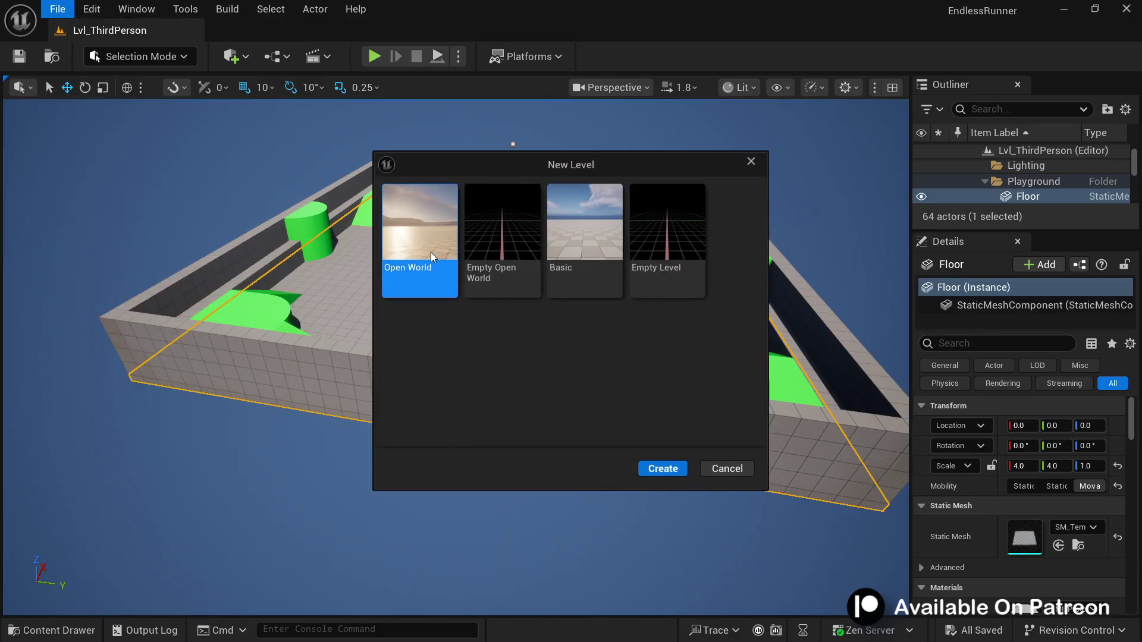
{"action": "left_click", "coordinate": [553, 277]}
{"action": "left_click", "coordinate": [730, 468]}
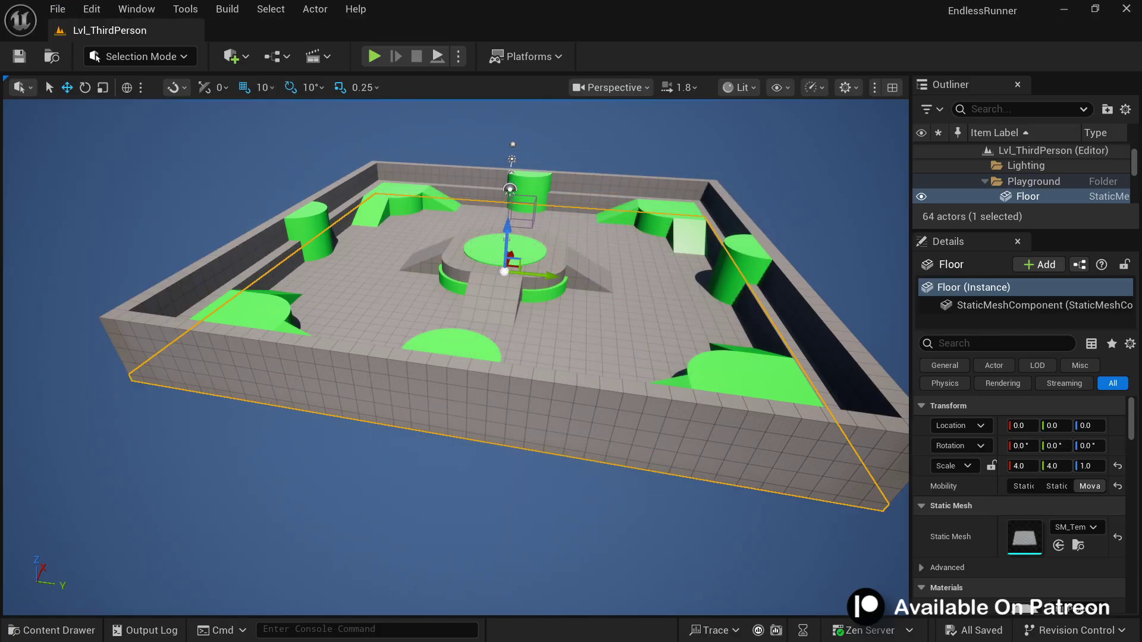
Enlarge the Outliner and toggle the Playground folder's visibility off and on to check what it contains
{"action": "key", "text": "w"}
{"action": "right_click_drag", "start_coordinate": [754, 243], "coordinate": [770, 243]}
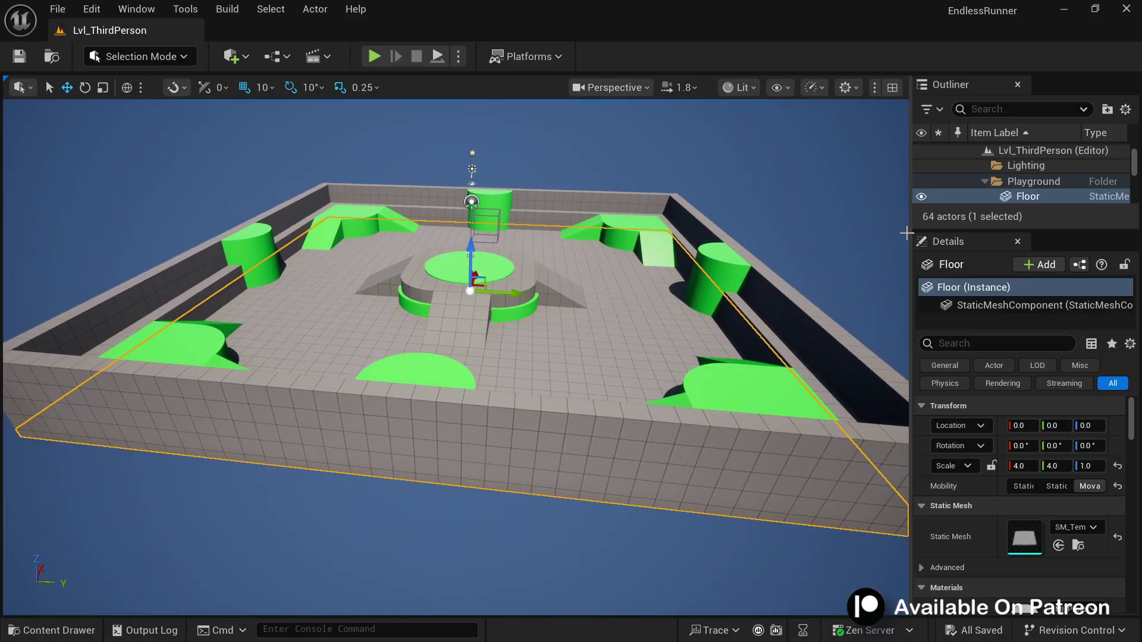
{"action": "left_click_drag", "start_coordinate": [847, 233], "coordinate": [737, 235]}
{"action": "left_click_drag", "start_coordinate": [891, 231], "coordinate": [904, 426]}
{"action": "left_click", "coordinate": [858, 181]}
{"action": "scroll", "coordinate": [832, 203], "scroll_direction": "up", "scroll_amount": 2}
{"action": "left_click", "coordinate": [746, 229]}
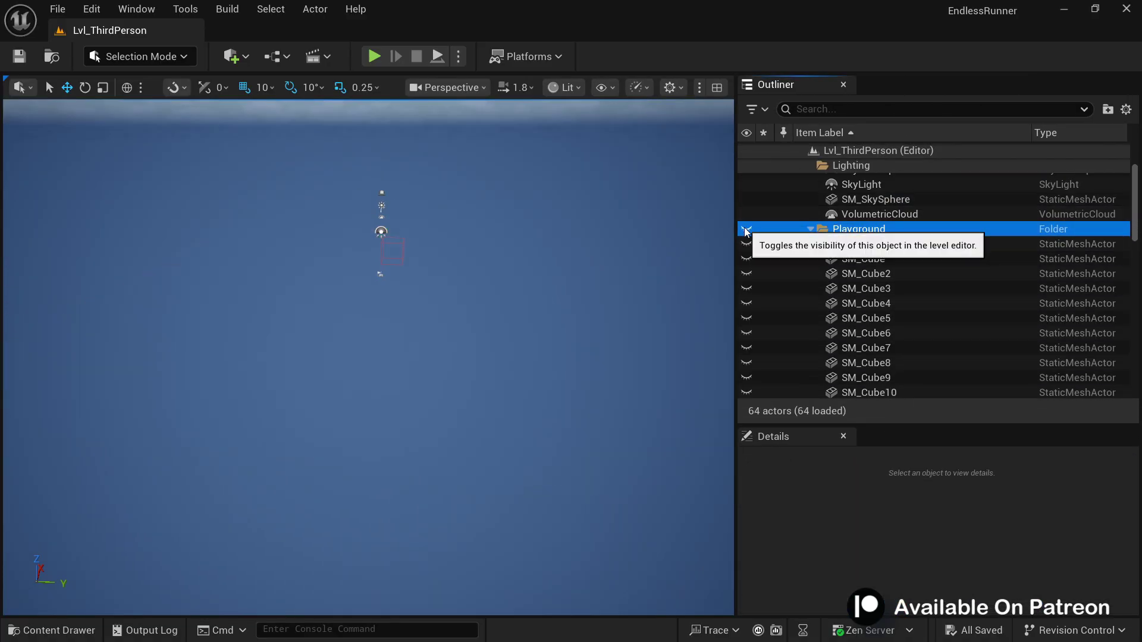
{"action": "left_click", "coordinate": [747, 229]}
Delete every actor in the Playground folder of the level, and the folder itself
{"action": "right_click", "coordinate": [853, 229]}
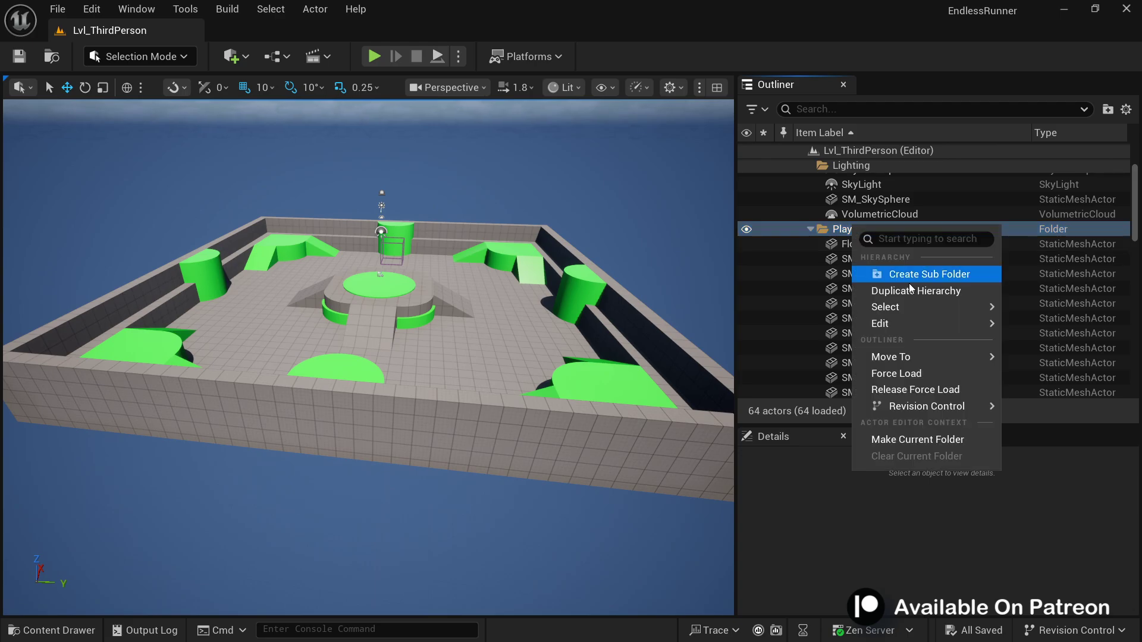
{"action": "mouse_move", "coordinate": [888, 306]}
{"action": "left_click", "coordinate": [1061, 332]}
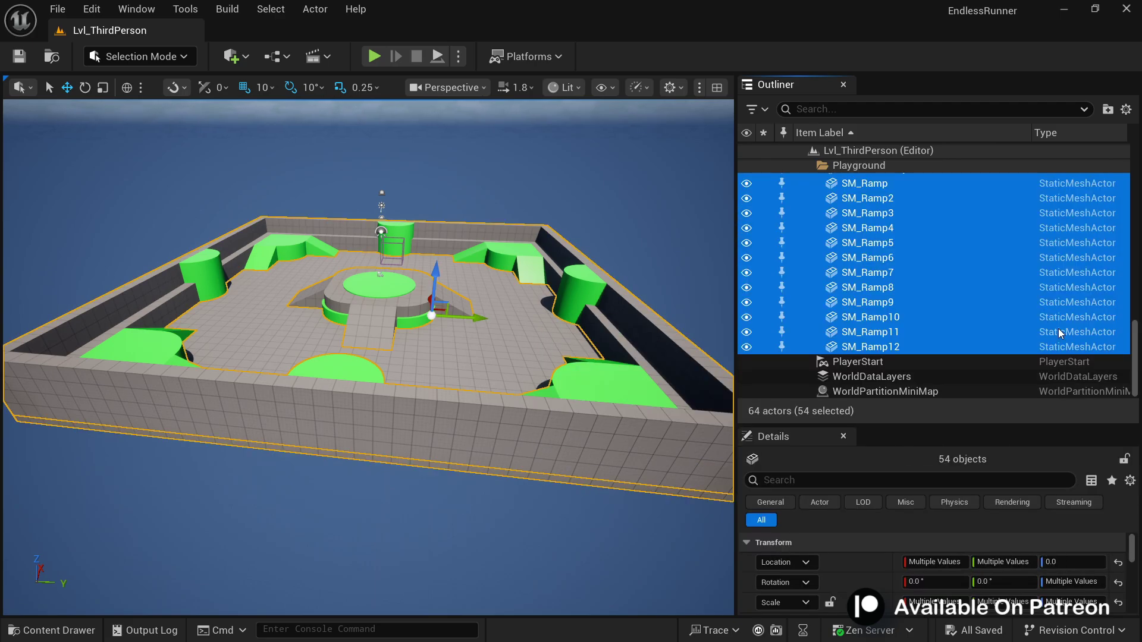
{"action": "key", "text": "Delete"}
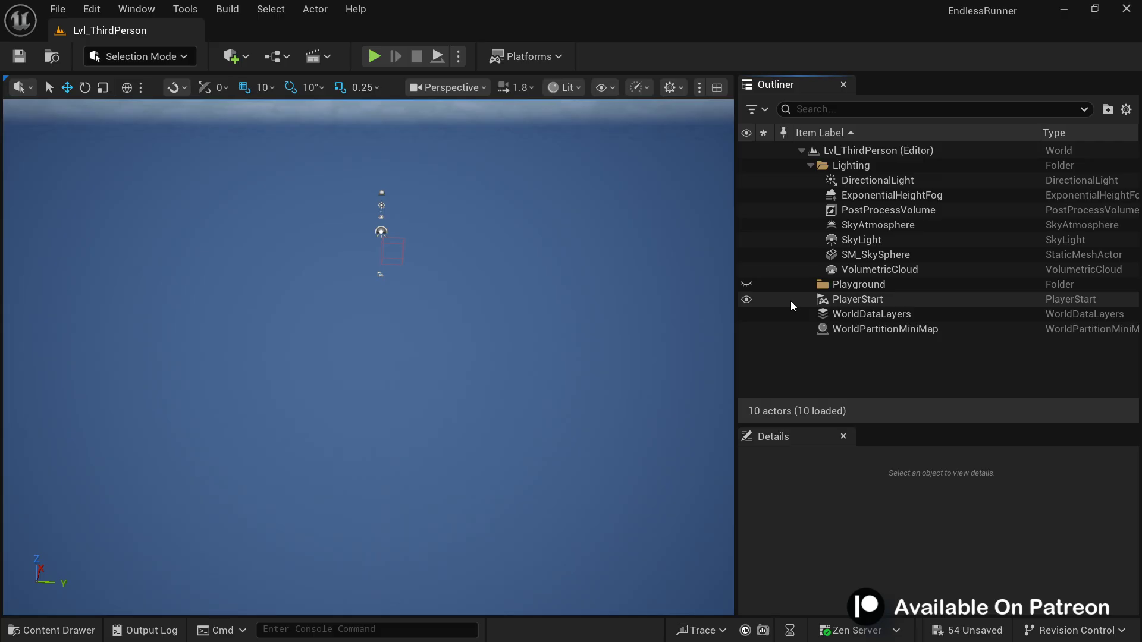
{"action": "left_click", "coordinate": [847, 288]}
{"action": "key", "text": "Delete"}
Place Road1_SM in the emptied level and enlarge the Details area to show its transform
{"action": "right_click_drag", "start_coordinate": [570, 398], "coordinate": [517, 381]}
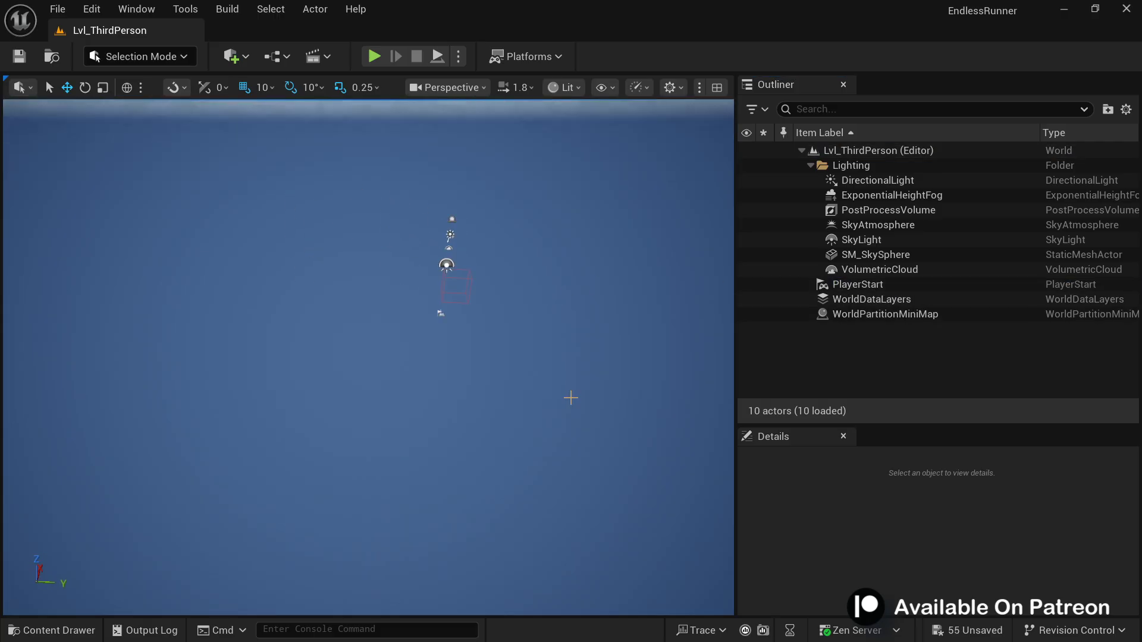
{"action": "key", "text": "ctrl+space"}
{"action": "left_click_drag", "start_coordinate": [390, 399], "coordinate": [483, 395]}
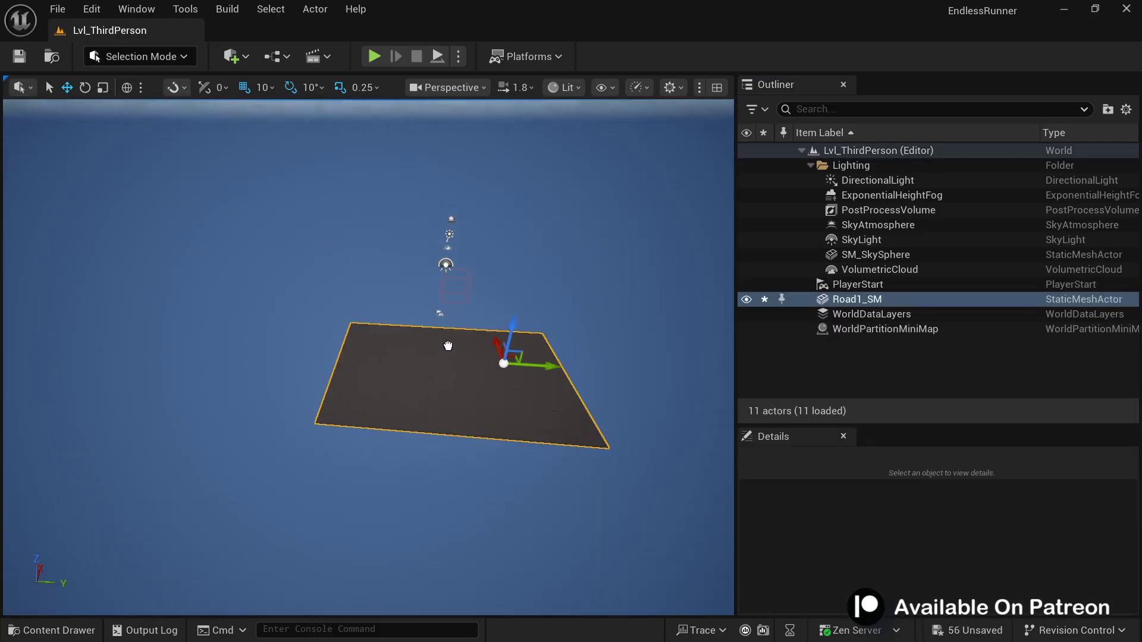
{"action": "scroll", "coordinate": [901, 559], "scroll_direction": "down", "scroll_amount": 1}
{"action": "left_click_drag", "start_coordinate": [915, 425], "coordinate": [910, 302]}
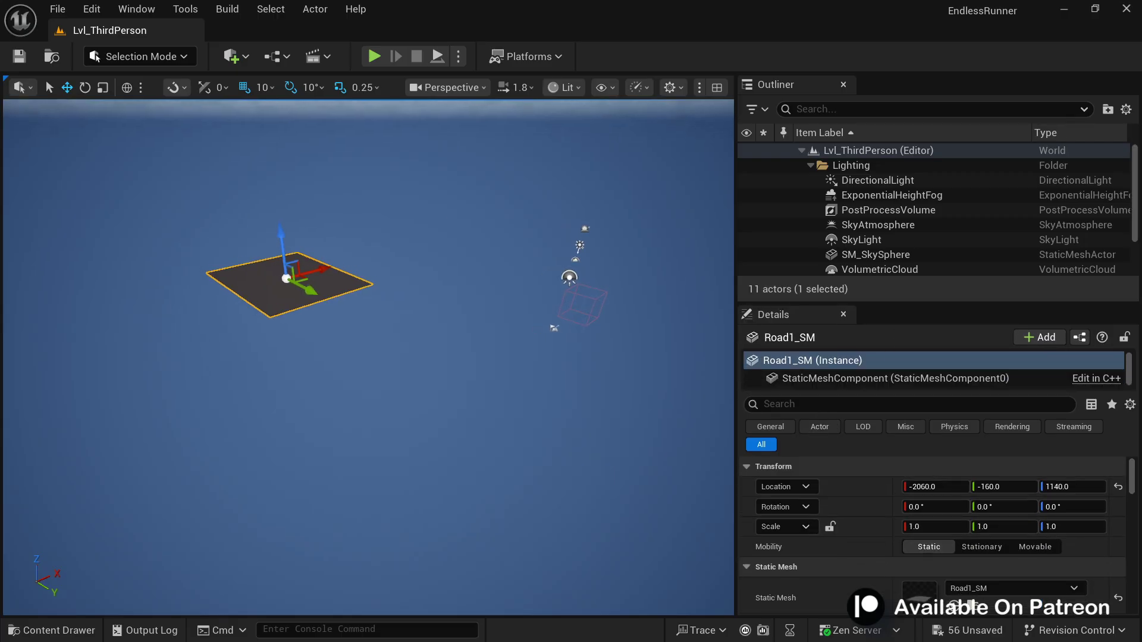
Set the location of Road1_SM to 0, 0, 0 and frame it in the view
{"action": "right_click_drag", "start_coordinate": [321, 384], "coordinate": [320, 363]}
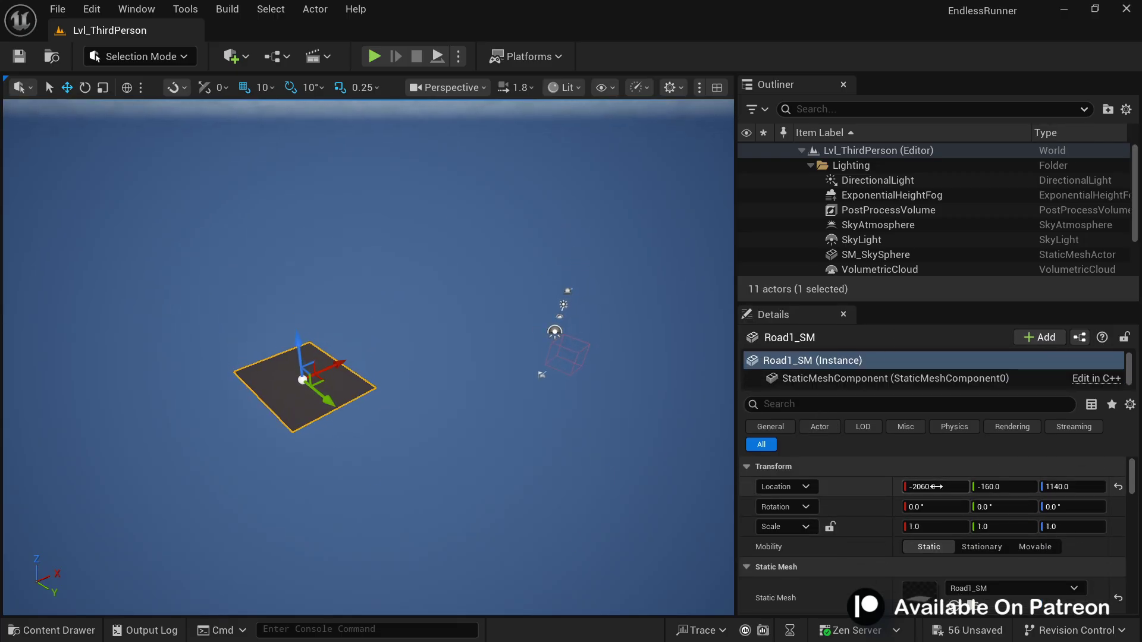
{"action": "type", "text": "0"}
{"action": "key", "text": "Return"}
{"action": "type", "text": "0"}
{"action": "key", "text": "Tab"}
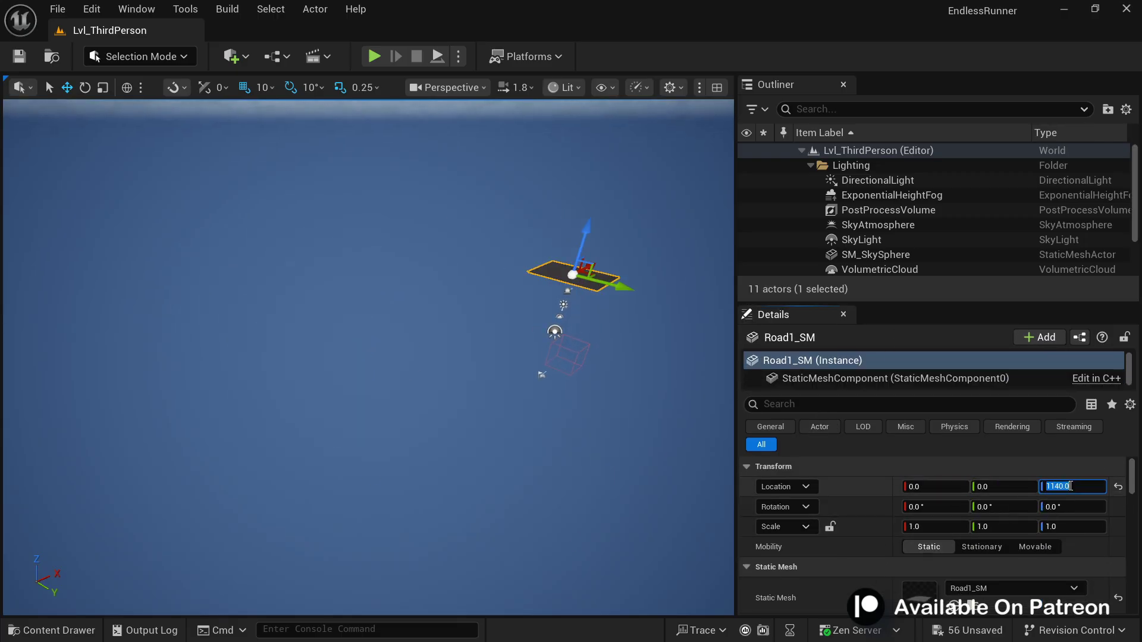
{"action": "type", "text": "0"}
{"action": "key", "text": "Return"}
{"action": "key", "text": "f"}
{"action": "right_click_drag", "start_coordinate": [586, 361], "coordinate": [584, 484]}
{"action": "key", "text": "s"}
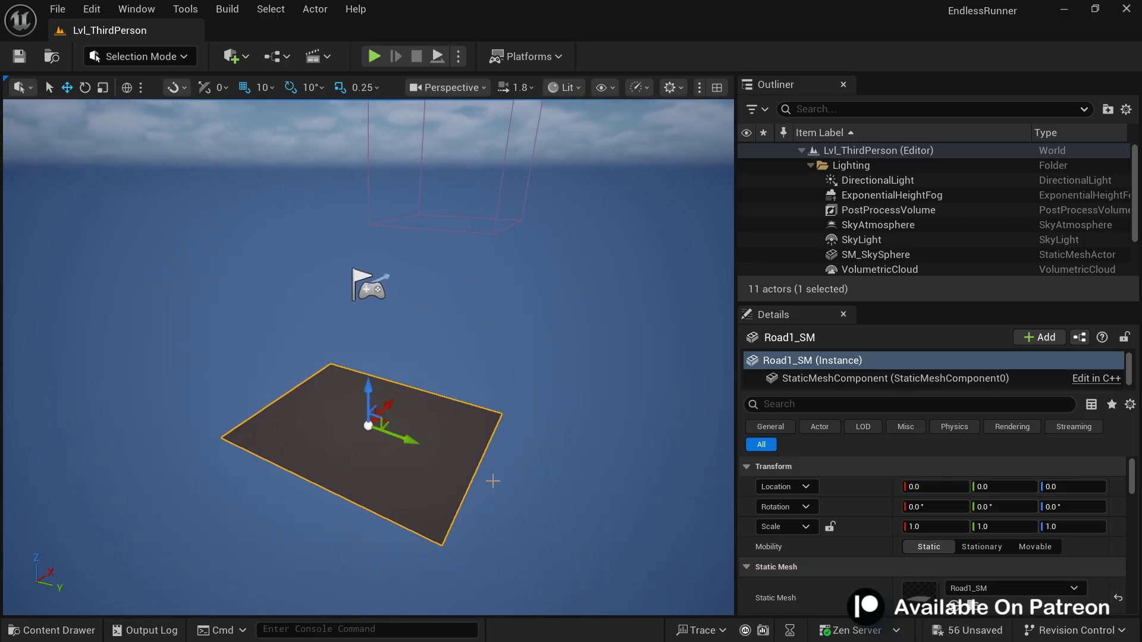
Try extending the road with two duplicates of Road1_SM laid end to end along X, at 370 and 740
{"action": "mouse_move", "coordinate": [428, 283]}
{"action": "right_mouse_down"}
{"action": "mouse_move", "coordinate": [357, 321]}
{"action": "mouse_move", "coordinate": [421, 295]}
{"action": "right_mouse_up"}
{"action": "key", "text": "s"}
{"action": "right_click_drag", "start_coordinate": [436, 413], "coordinate": [377, 389]}
{"action": "key", "text": "w"}
{"action": "key", "text": "w"}
{"action": "scroll", "coordinate": [381, 393], "scroll_direction": "down", "scroll_amount": 2}
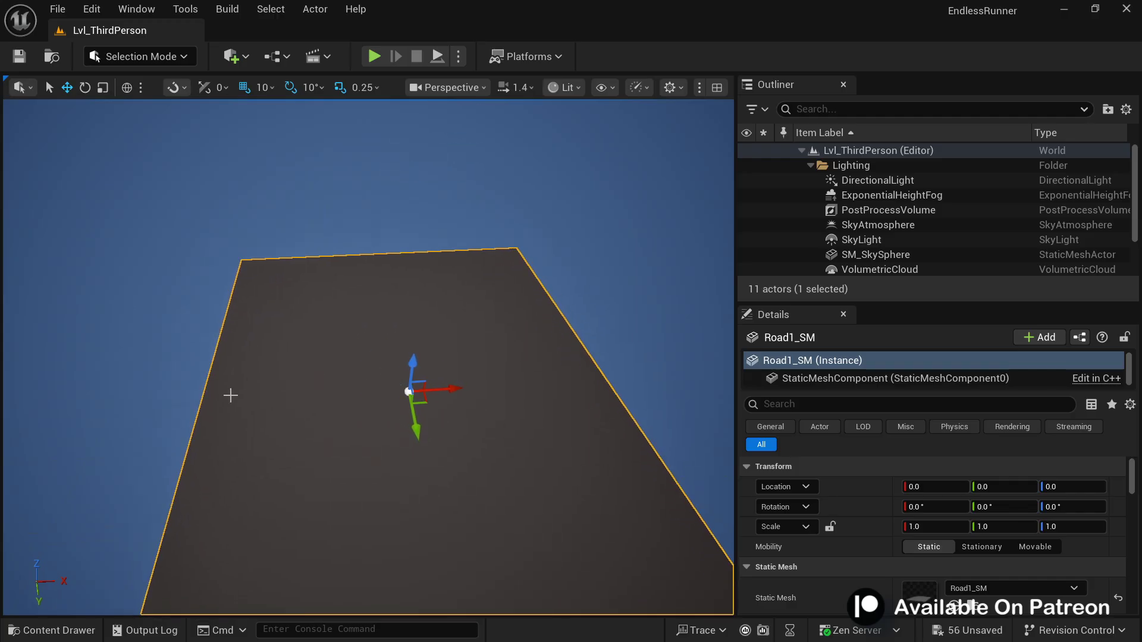
{"action": "scroll", "coordinate": [474, 470], "scroll_direction": "down", "scroll_amount": 5}
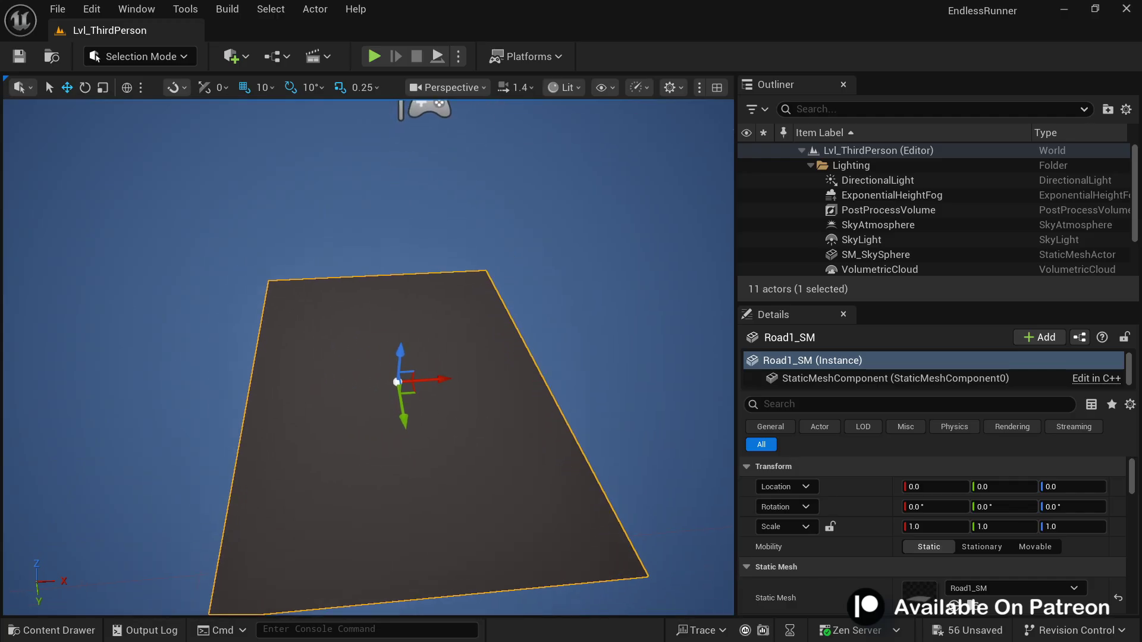
{"action": "left_click_drag", "start_coordinate": [431, 380], "coordinate": [582, 377], "text": "alt"}
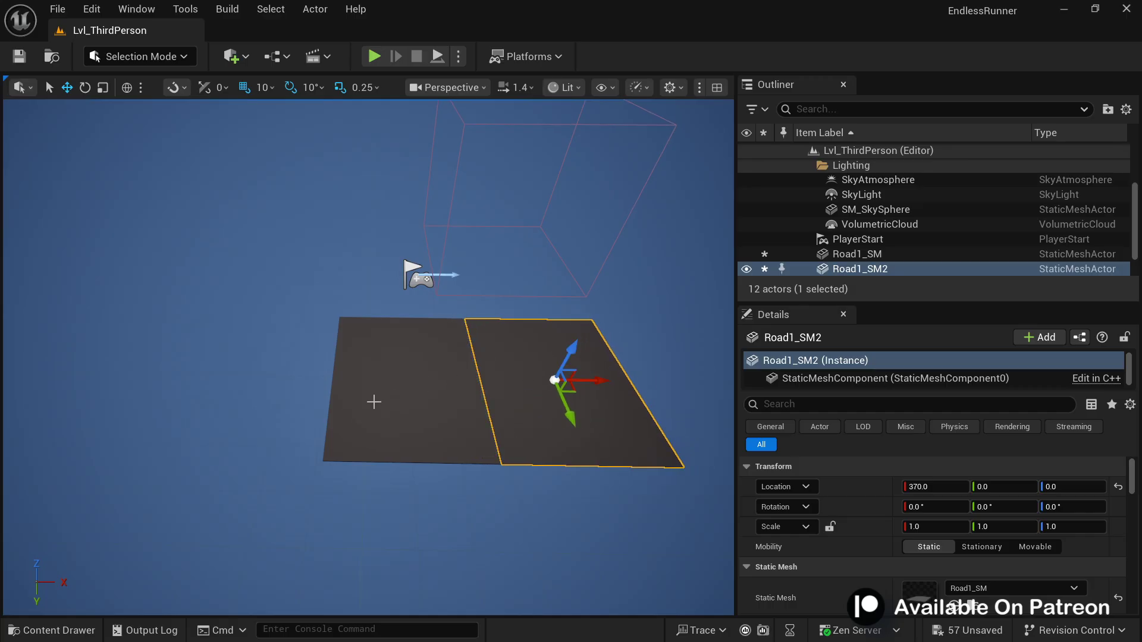
{"action": "right_click_drag", "start_coordinate": [500, 392], "coordinate": [498, 394]}
{"action": "key", "text": "d"}
{"action": "key", "text": "w"}
{"action": "scroll", "coordinate": [373, 421], "scroll_direction": "down", "scroll_amount": 5}
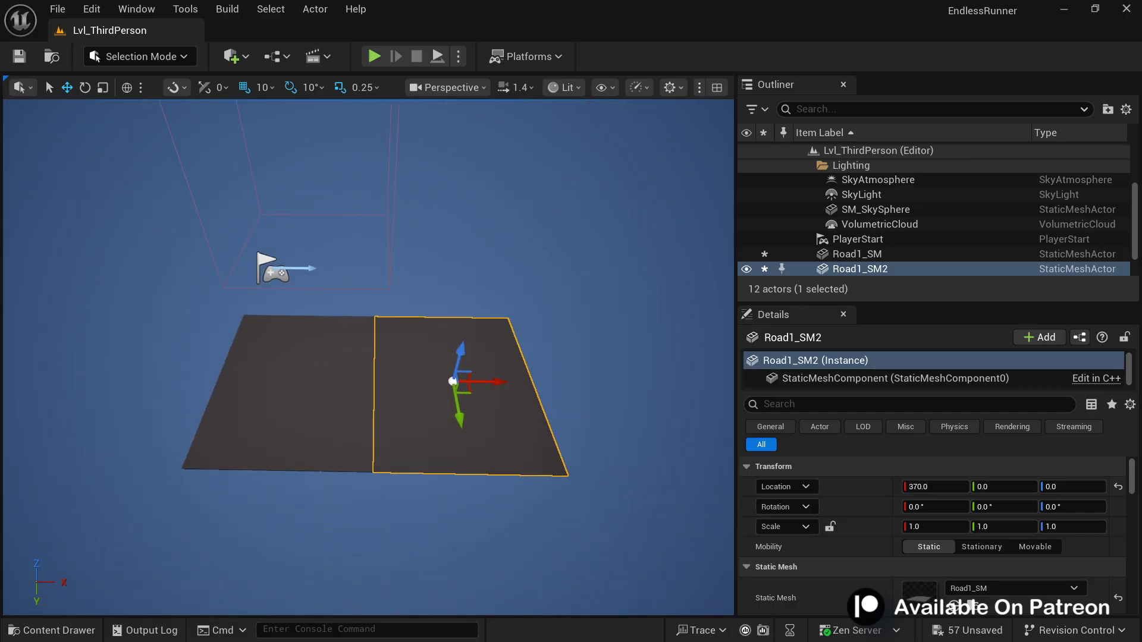
{"action": "left_click_drag", "start_coordinate": [460, 379], "coordinate": [616, 487], "text": "alt"}
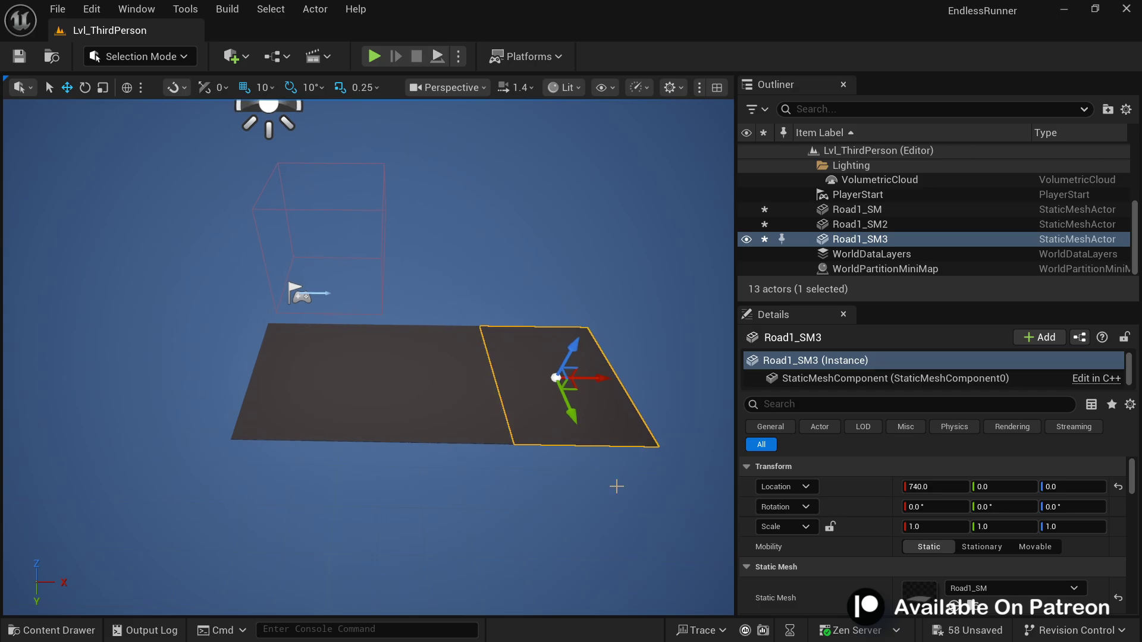
Undo both road duplications so only the original Road1_SM is left
{"action": "key", "text": "ctrl+z"}
{"action": "key", "text": "ctrl+z"}
{"action": "key", "text": "ctrl+z"}
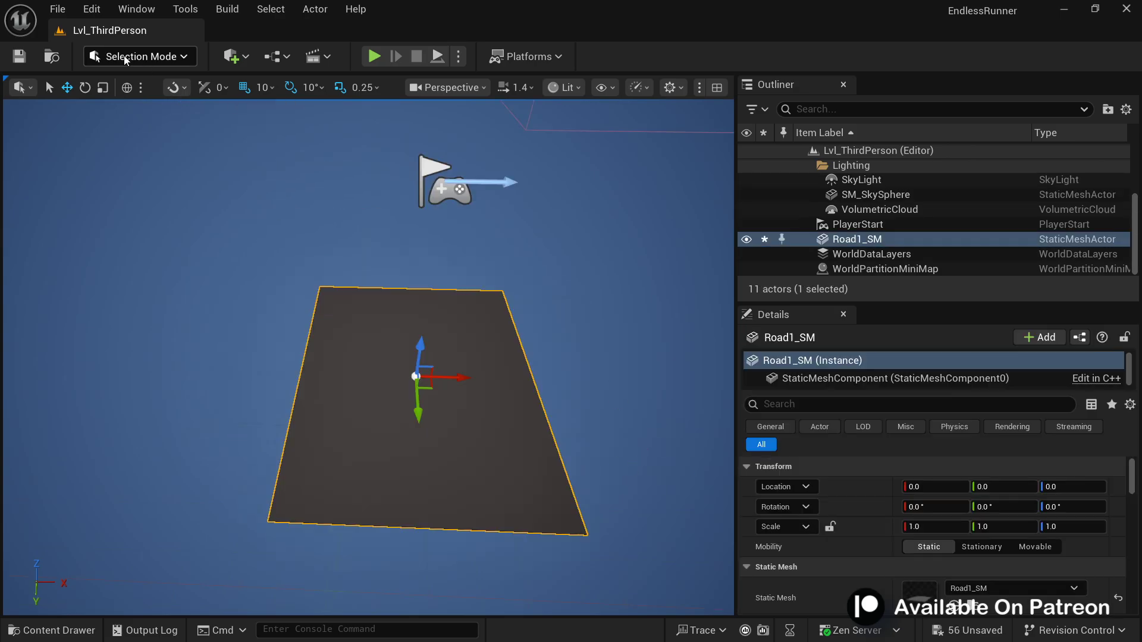
Switch to Modeling Mode and use Edit Pivot to move the pivot of Road1_SM to its near edge at X -185
{"action": "left_click", "coordinate": [131, 59]}
{"action": "left_click", "coordinate": [130, 148]}
{"action": "left_click", "coordinate": [12, 242]}
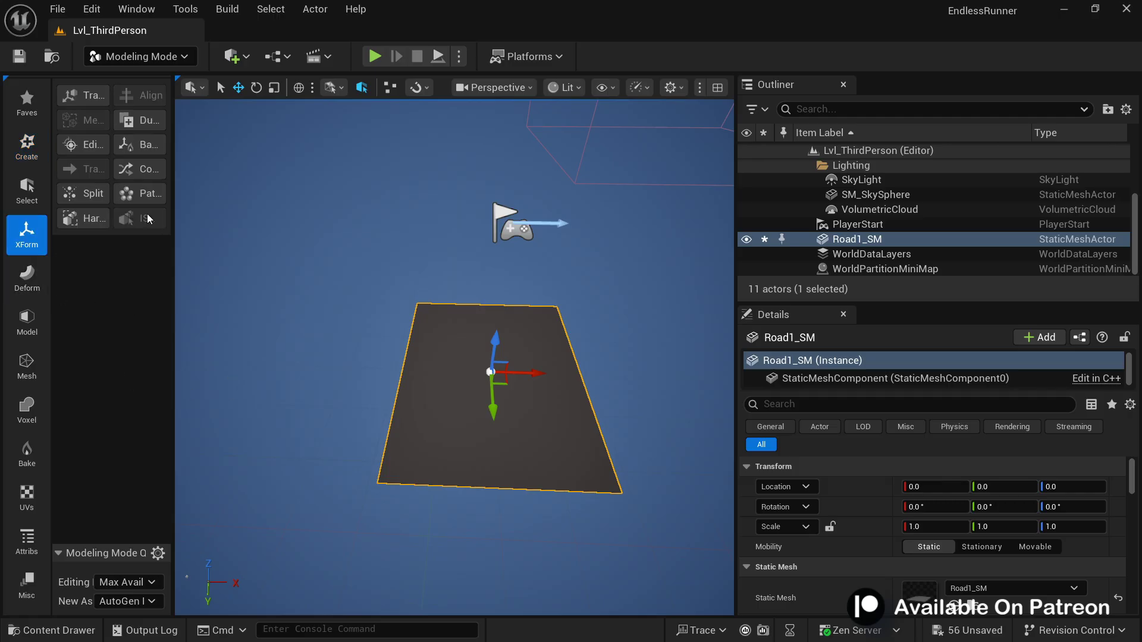
{"action": "left_click_drag", "start_coordinate": [172, 282], "coordinate": [246, 282]}
{"action": "left_click", "coordinate": [131, 148]}
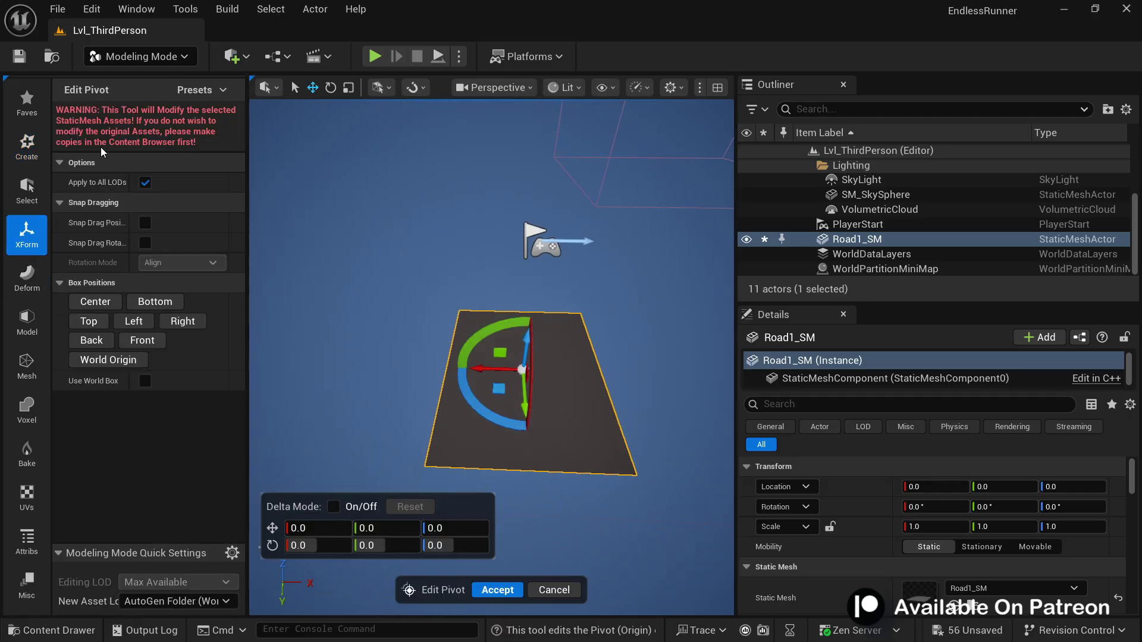
{"action": "scroll", "coordinate": [492, 357], "scroll_direction": "up", "scroll_amount": 3}
{"action": "right_click_drag", "start_coordinate": [581, 392], "coordinate": [587, 404]}
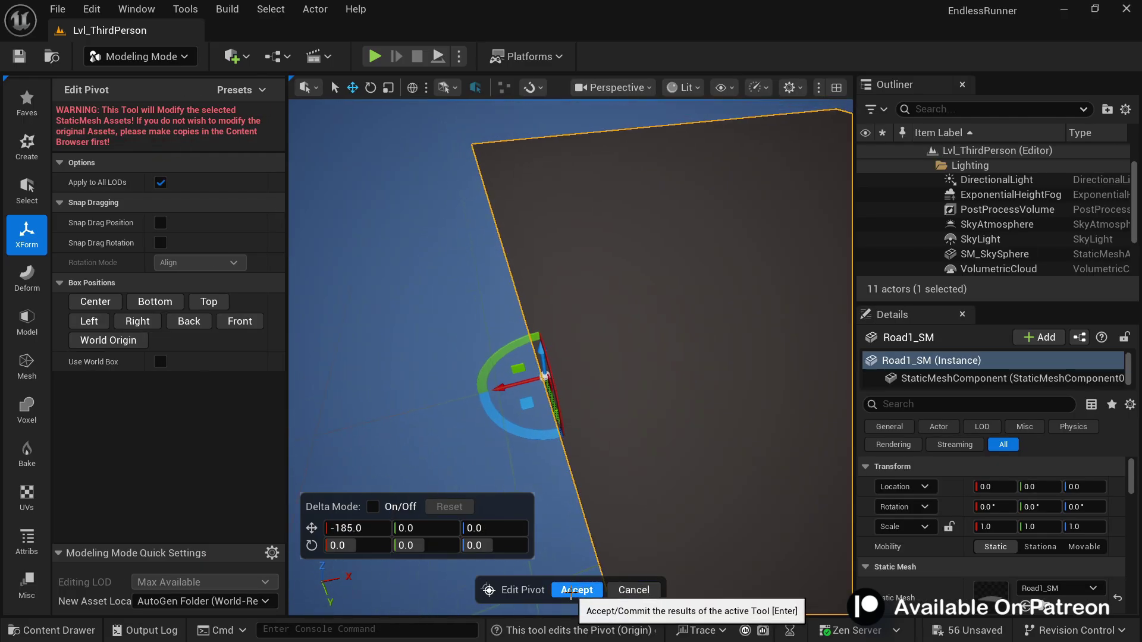
{"action": "left_click", "coordinate": [569, 591]}
Place a second Road1_SM from the Floor assets folder to check its edited pivot, and delete that copy
{"action": "scroll", "coordinate": [683, 401], "scroll_direction": "down", "scroll_amount": 5}
{"action": "key", "text": "ctrl+space"}
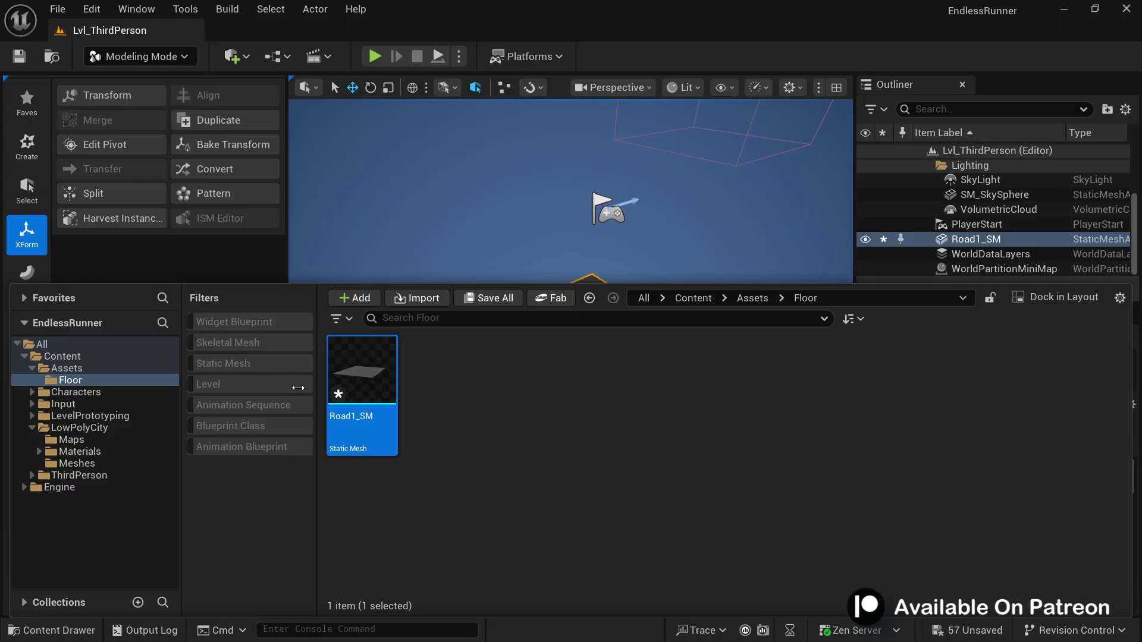
{"action": "left_click_drag", "start_coordinate": [362, 370], "coordinate": [741, 295]}
{"action": "scroll", "coordinate": [633, 375], "scroll_direction": "up", "scroll_amount": 5}
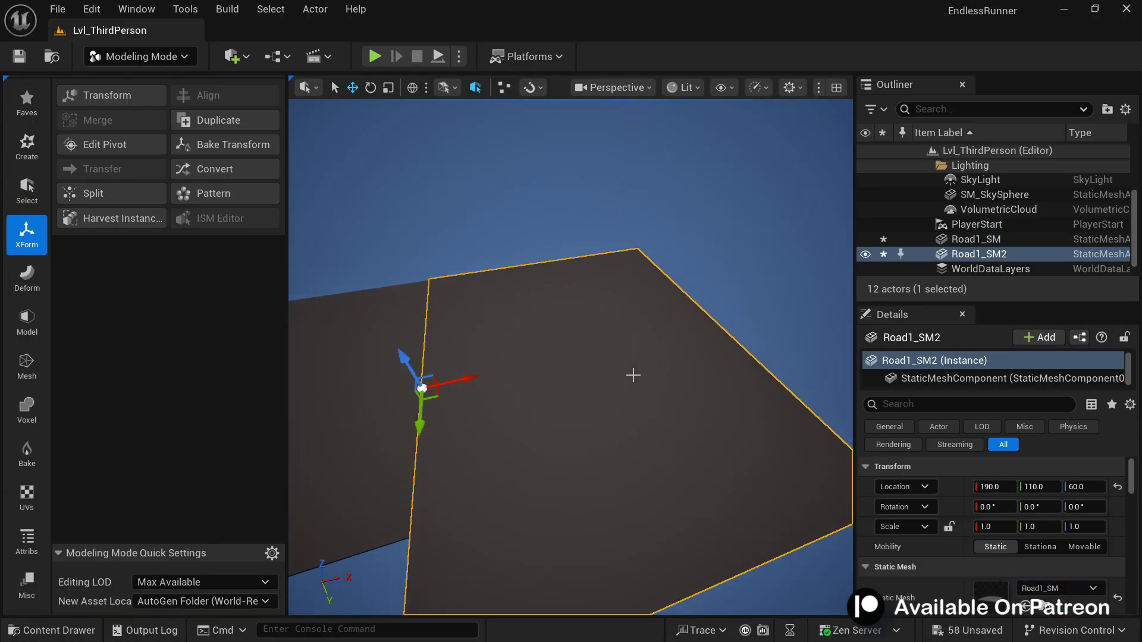
{"action": "scroll", "coordinate": [633, 375], "scroll_direction": "down", "scroll_amount": 4}
{"action": "key", "text": "Delete"}
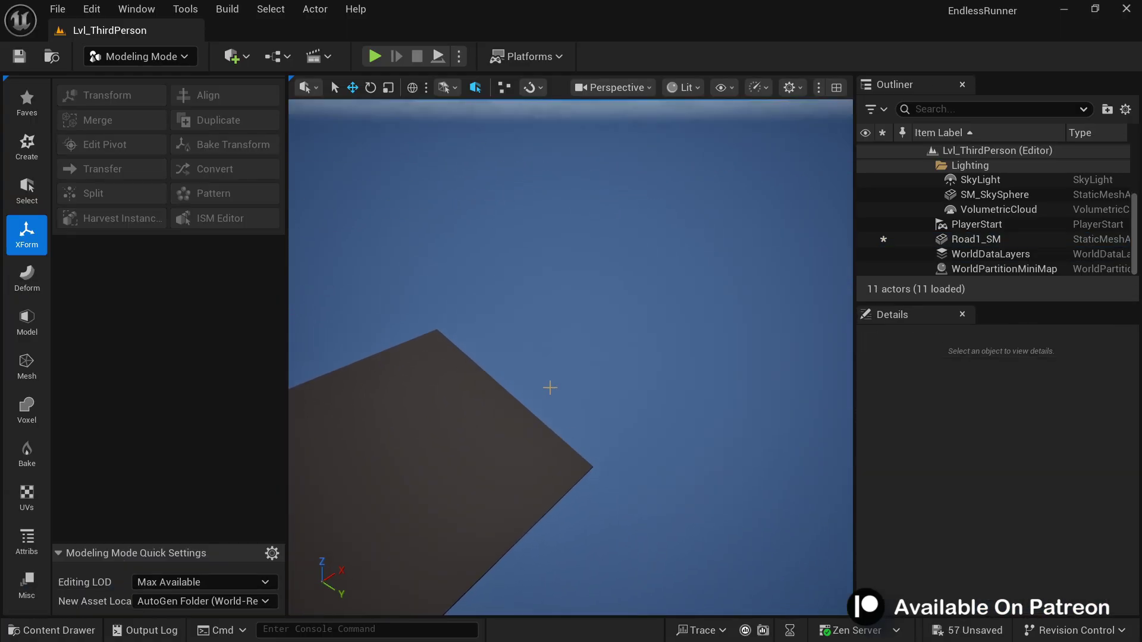
{"action": "mouse_move", "coordinate": [551, 388]}
{"action": "right_mouse_down"}
{"action": "mouse_move", "coordinate": [523, 396]}
{"action": "mouse_move", "coordinate": [550, 398]}
{"action": "right_mouse_up"}
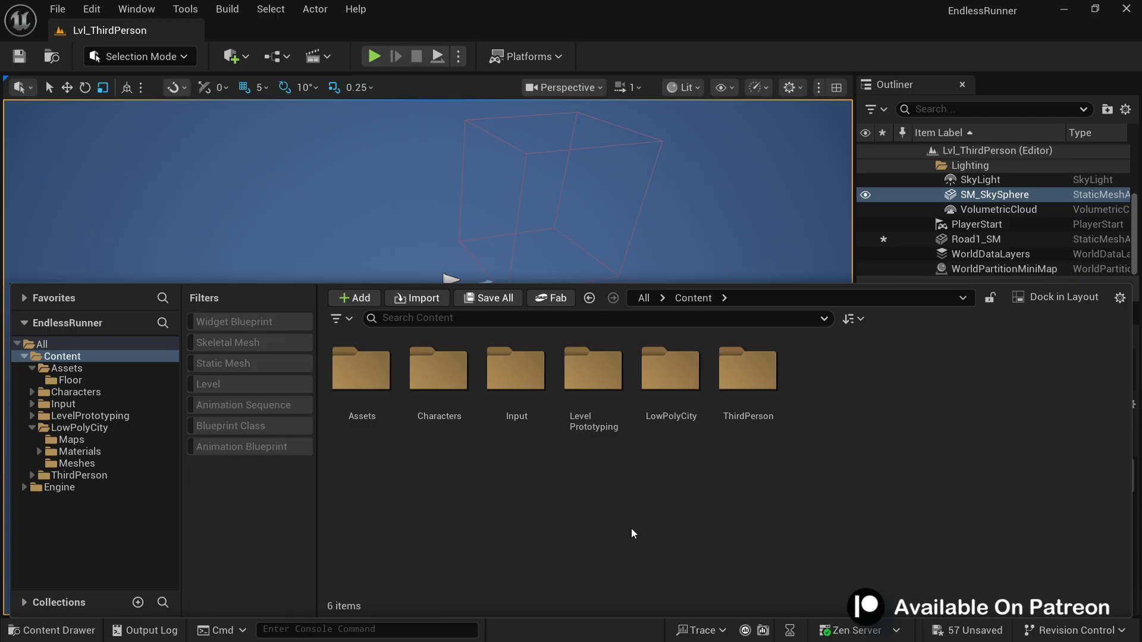
Create a folder named Blueprints in the project's Content folder and open it
{"action": "right_click", "coordinate": [727, 530]}
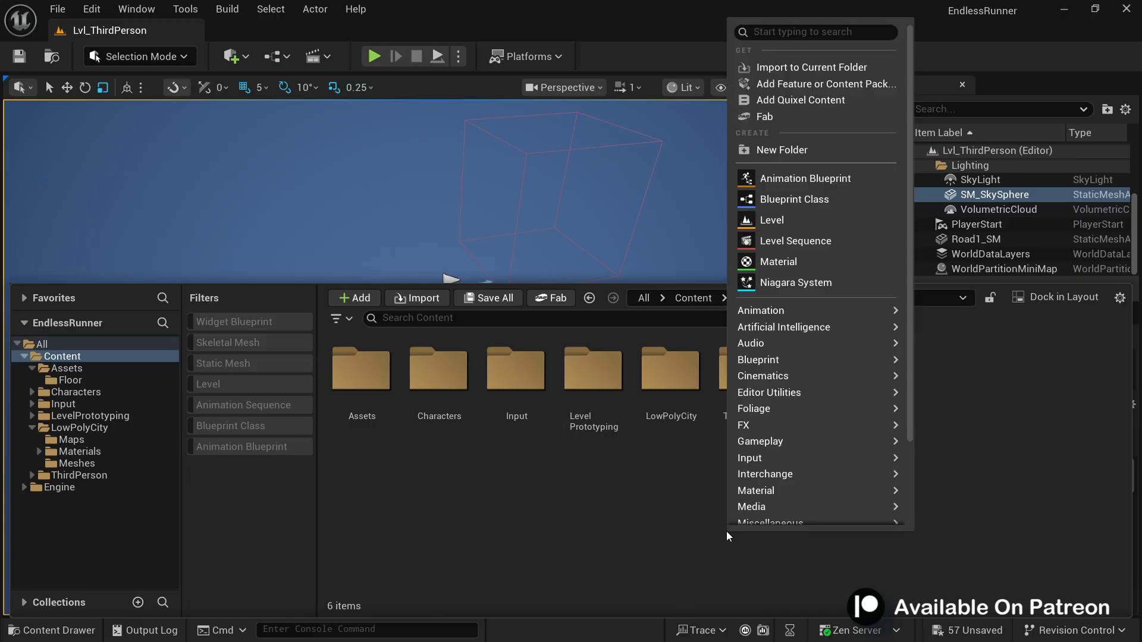
{"action": "left_click", "coordinate": [765, 141]}
{"action": "type", "text": "Blueprints"}
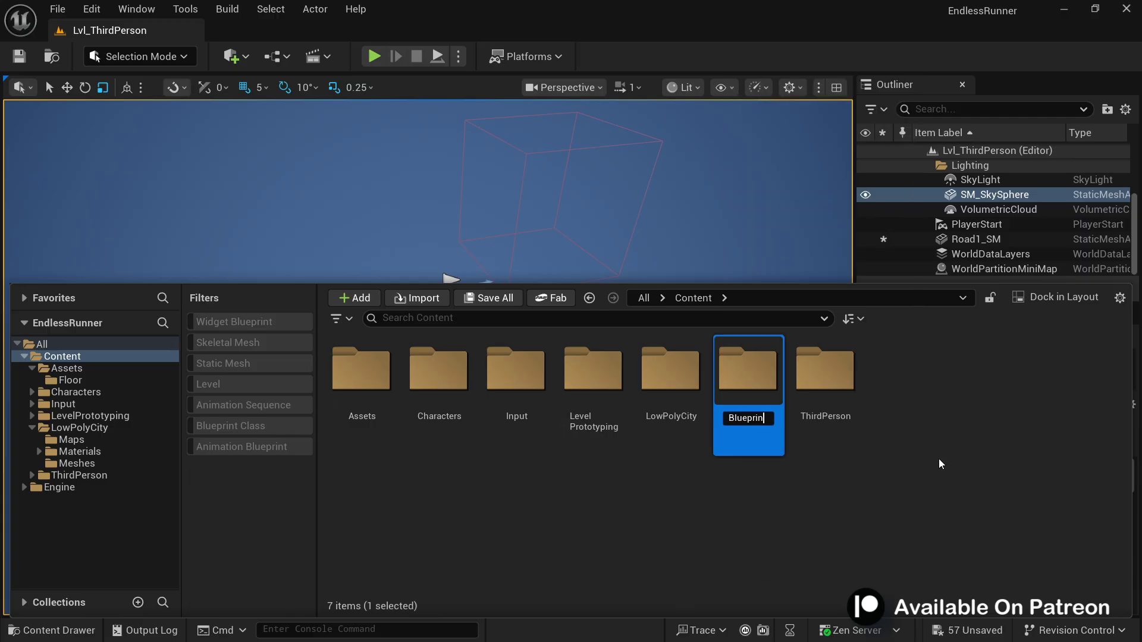
{"action": "key", "text": "Return"}
{"action": "double_click", "coordinate": [441, 427]}
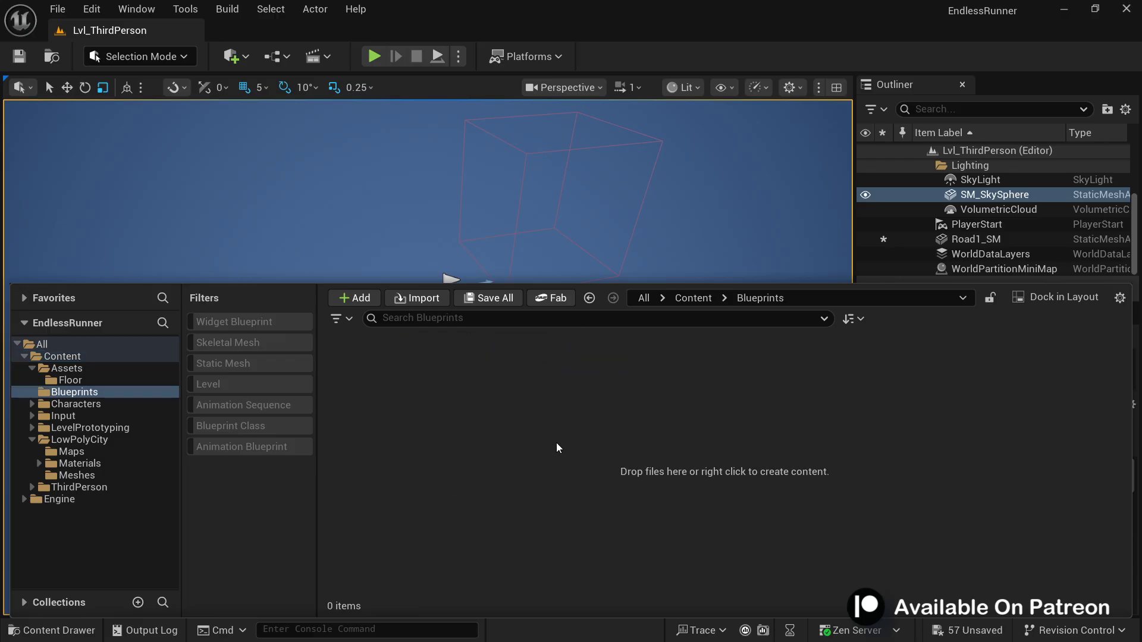
Create a subfolder named Floor inside Blueprints and open it
{"action": "key", "text": "ctrl+shift+n"}
{"action": "type", "text": "Floor"}
{"action": "key", "text": "Return"}
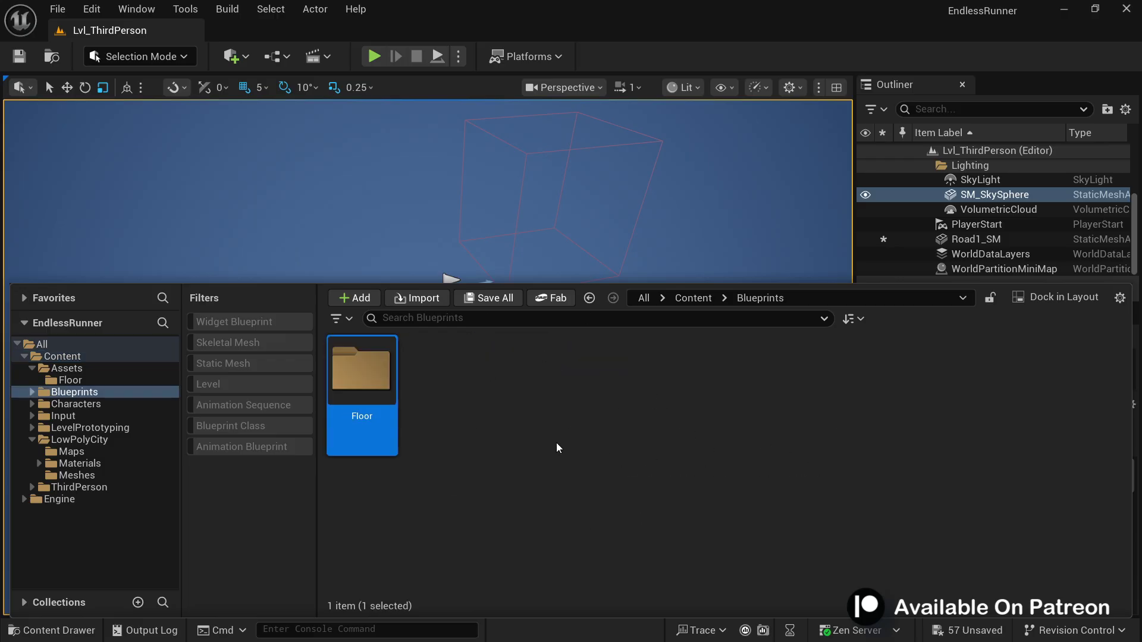
{"action": "key", "text": "Return"}
{"action": "right_click", "coordinate": [555, 443]}
{"action": "left_click", "coordinate": [522, 416]}
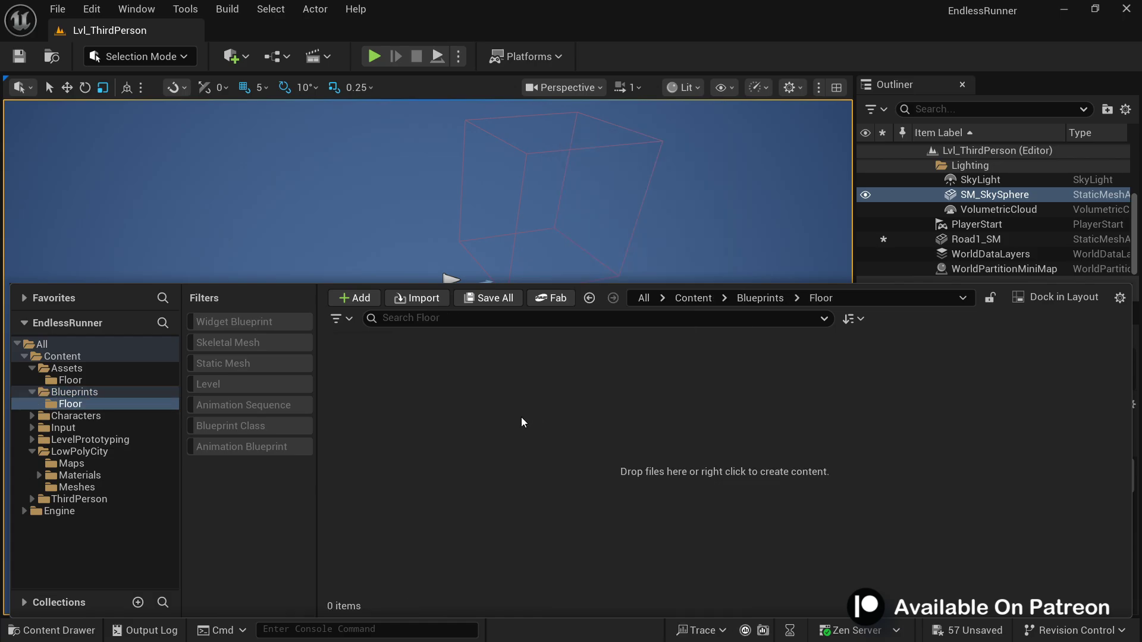
Create an Actor Blueprint class named Floor_BP in the Floor folder and open it for editing
{"action": "right_click", "coordinate": [549, 433]}
{"action": "left_click", "coordinate": [622, 312]}
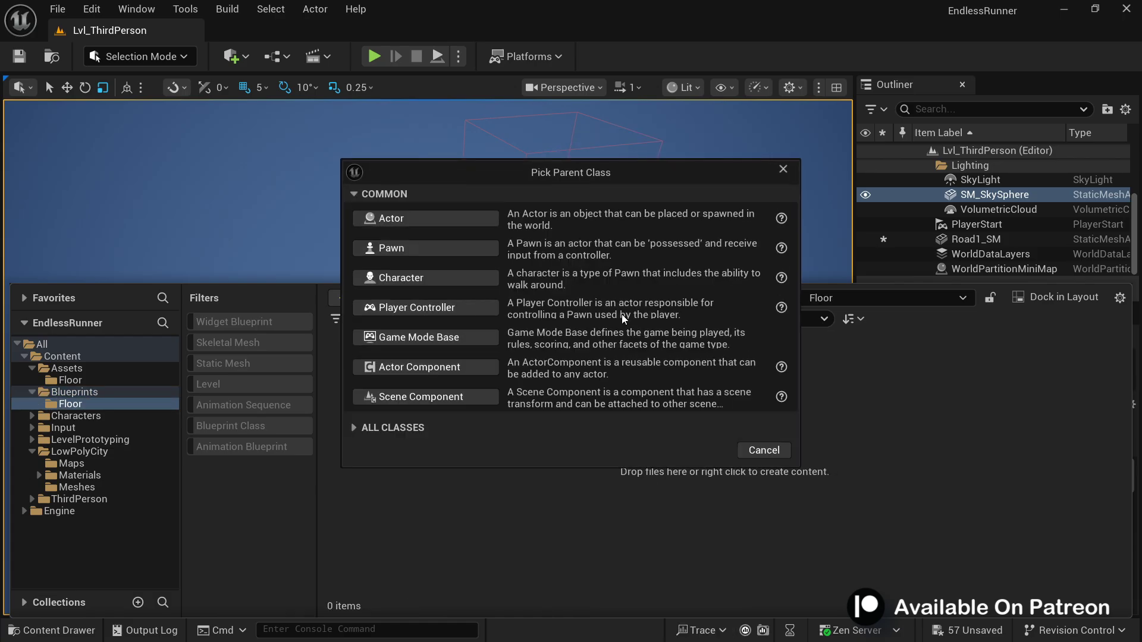
{"action": "left_click", "coordinate": [412, 216]}
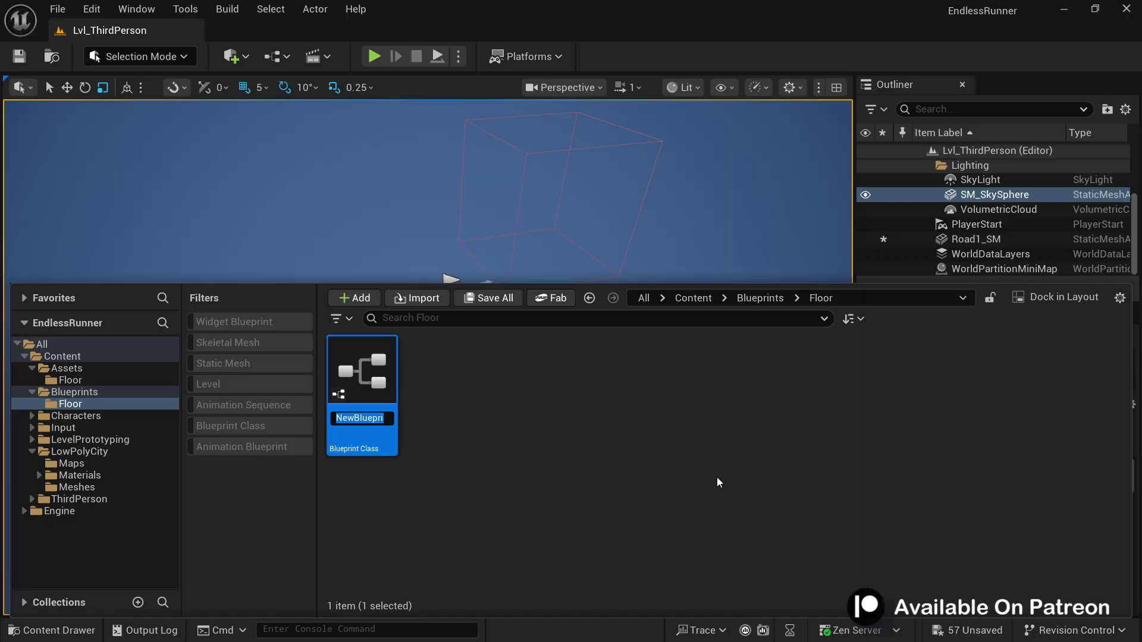
{"action": "type", "text": "Floor_BP"}
{"action": "key", "text": "Return"}
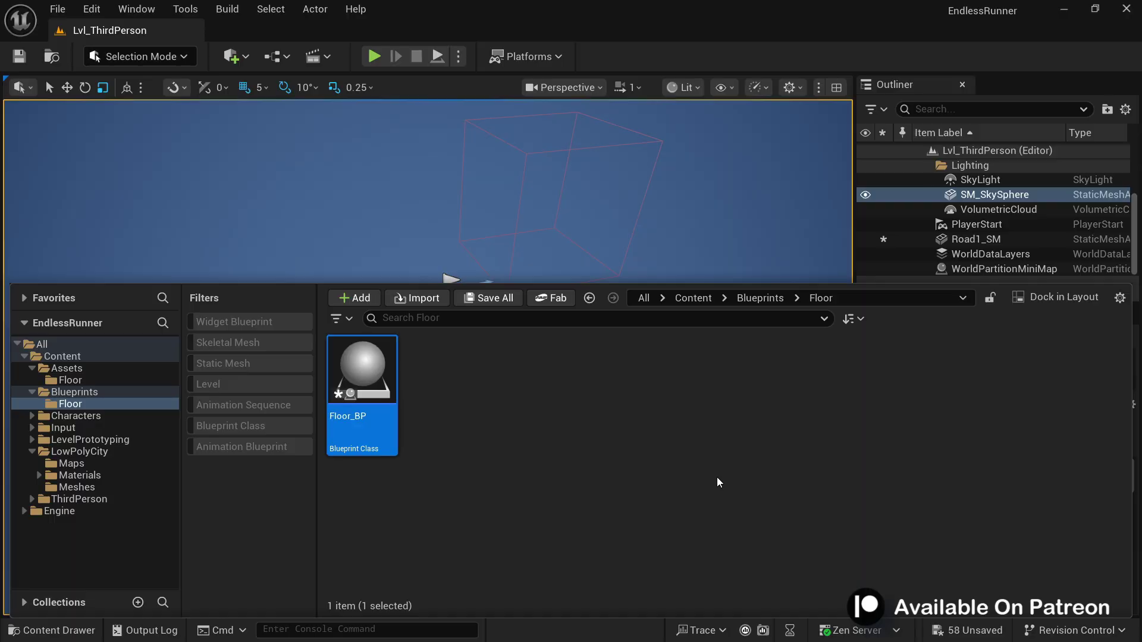
{"action": "double_click", "coordinate": [370, 452]}
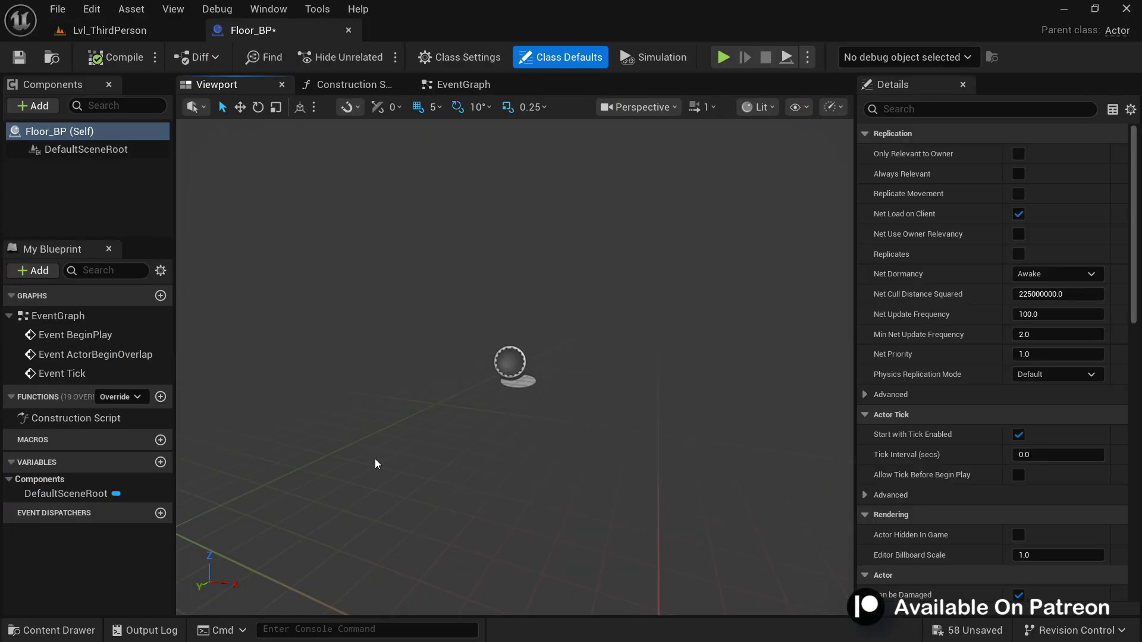
Look over the viewport and Event Graph of Floor_BP, and return to its viewport
{"action": "right_click_drag", "start_coordinate": [520, 337], "coordinate": [505, 345]}
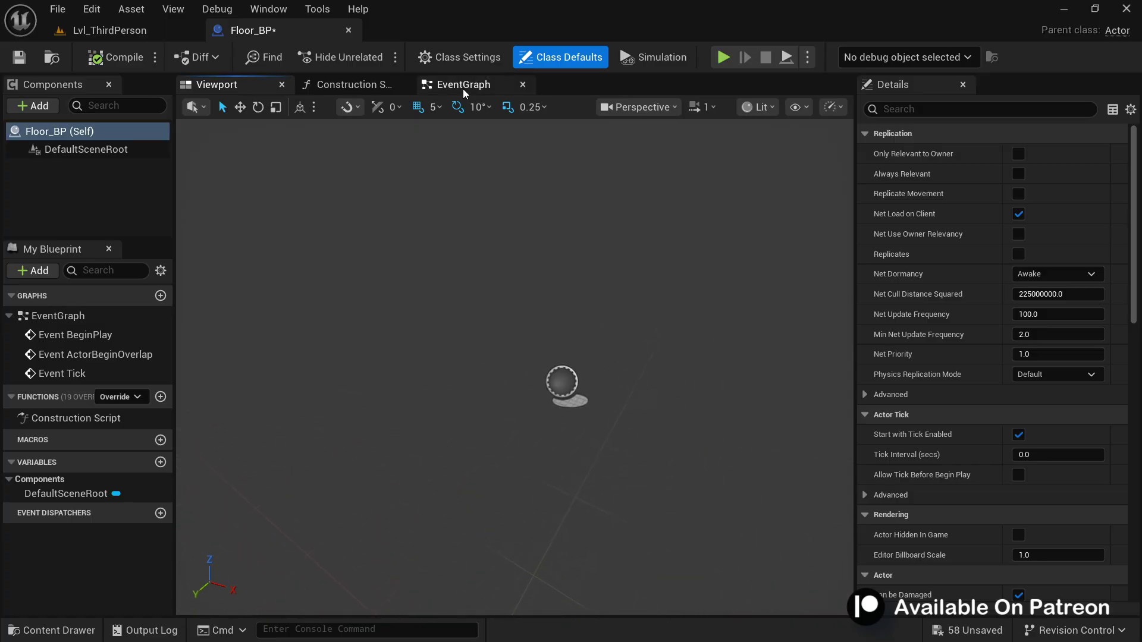
{"action": "left_click", "coordinate": [465, 91]}
{"action": "scroll", "coordinate": [630, 253], "scroll_direction": "down", "scroll_amount": 4}
{"action": "left_click_drag", "start_coordinate": [405, 186], "coordinate": [793, 515]}
{"action": "right_click_drag", "start_coordinate": [737, 446], "coordinate": [643, 426]}
{"action": "left_click", "coordinate": [232, 84]}
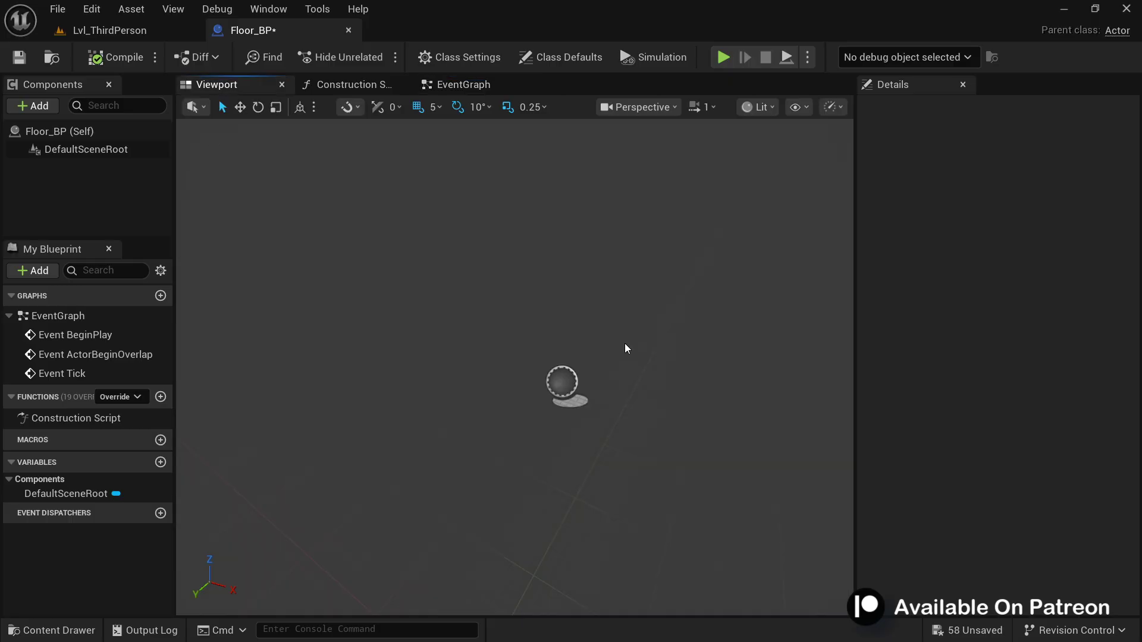
{"action": "right_click_drag", "start_coordinate": [494, 297], "coordinate": [492, 357]}
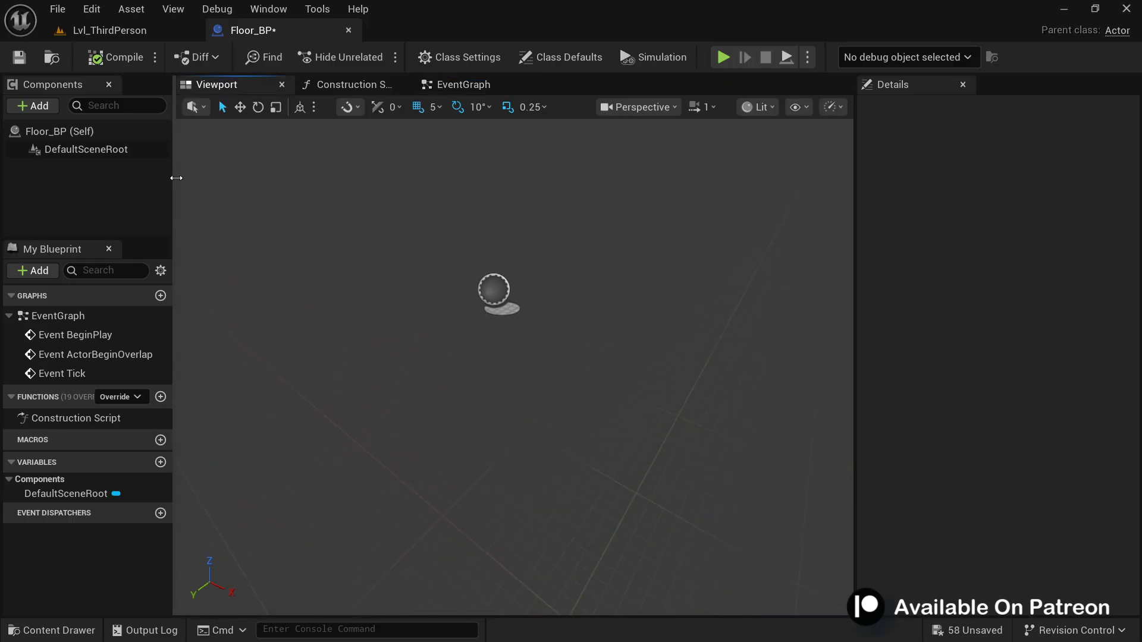
Enlarge the Components area of Floor_BP and add a Static Mesh component named Floor Mesh
{"action": "left_click_drag", "start_coordinate": [176, 177], "coordinate": [301, 178]}
{"action": "left_click_drag", "start_coordinate": [89, 239], "coordinate": [315, 316]}
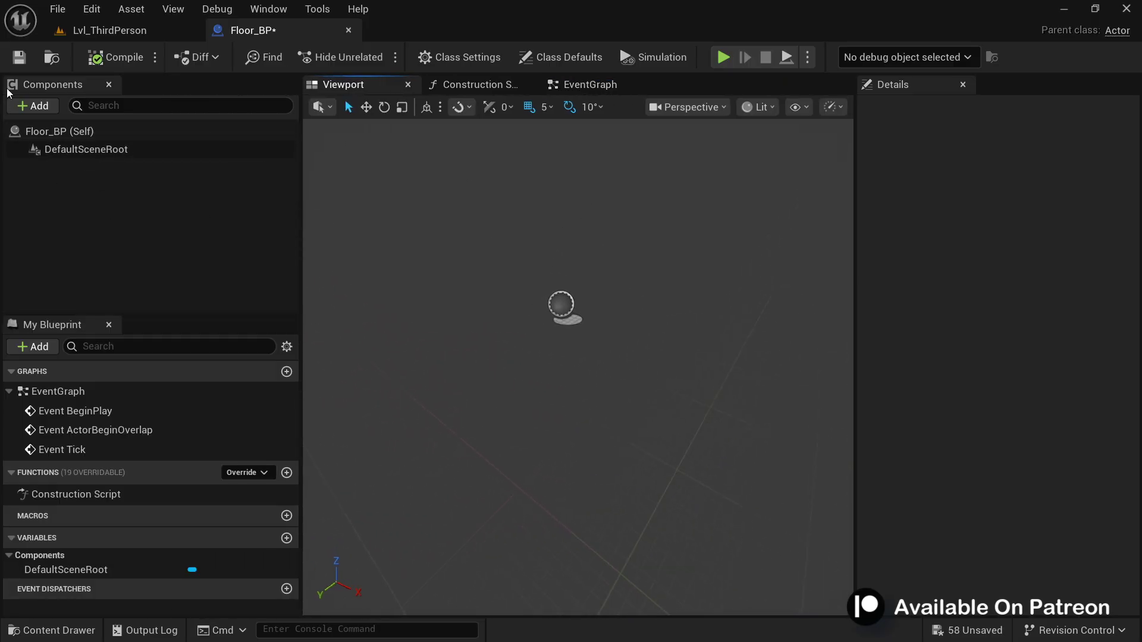
{"action": "left_click", "coordinate": [35, 107]}
{"action": "type", "text": "STATI"}
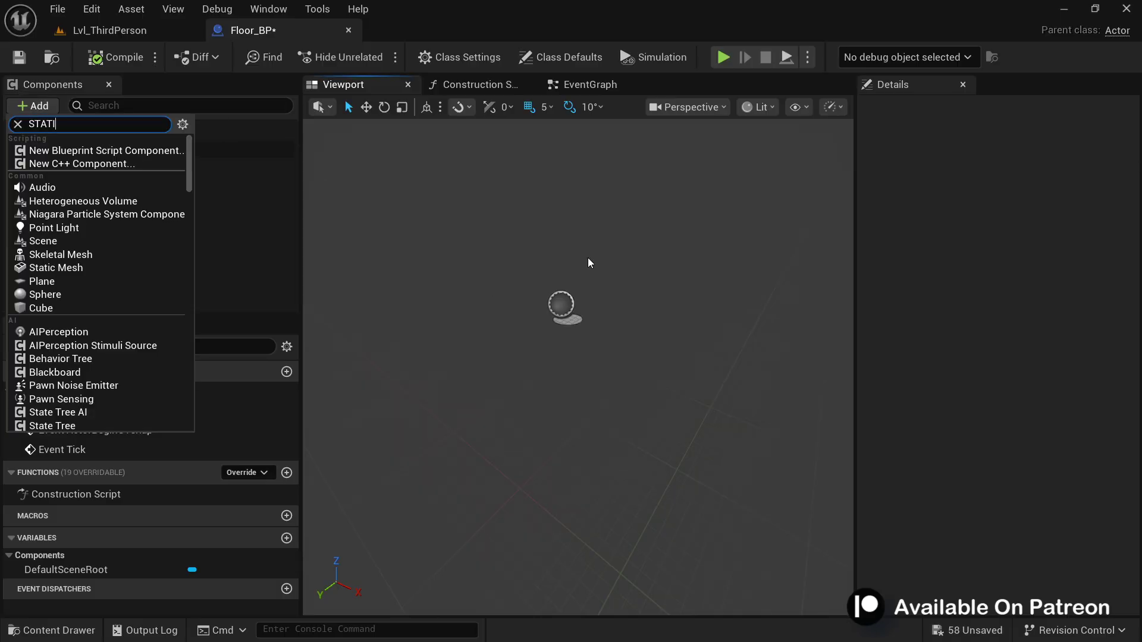
{"action": "type", "text": "C"}
{"action": "left_click", "coordinate": [51, 277]}
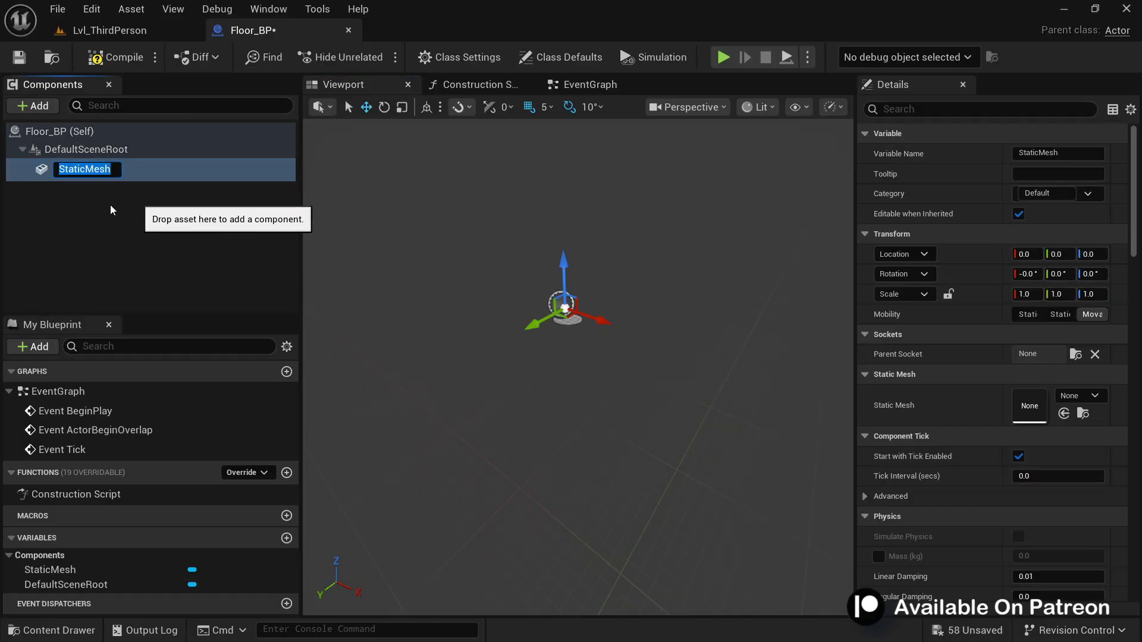
{"action": "type", "text": "Floor Mesh"}
{"action": "key", "text": "Return"}
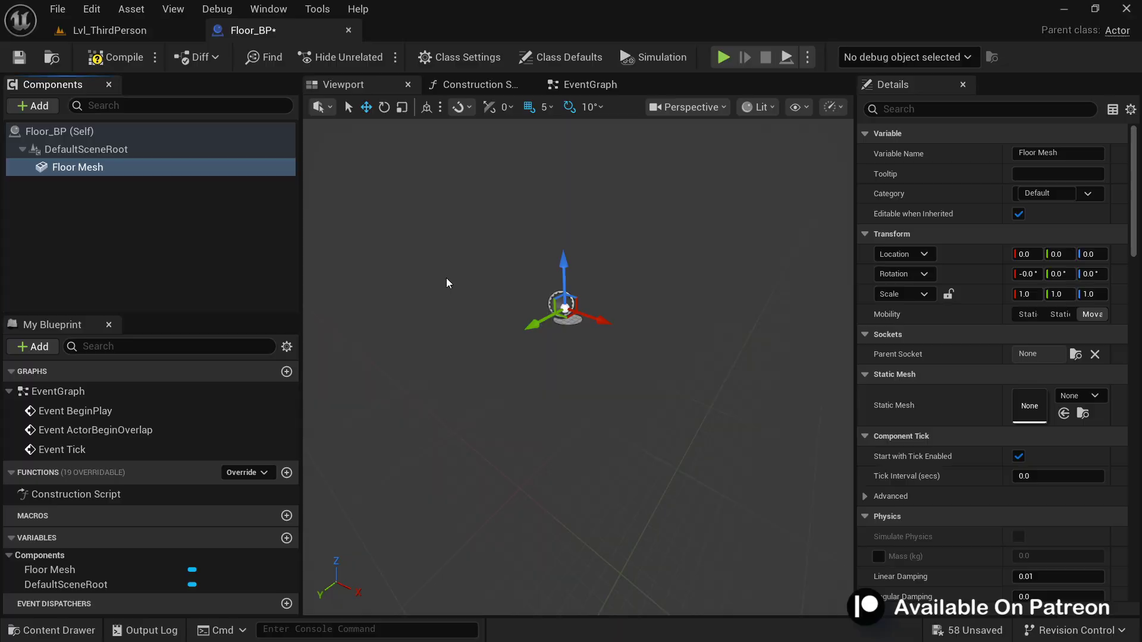
{"action": "key", "text": "ctrl+z"}
Assign the Road1_SM mesh to the Floor Mesh component and examine it in the viewport
{"action": "left_click", "coordinate": [1095, 397]}
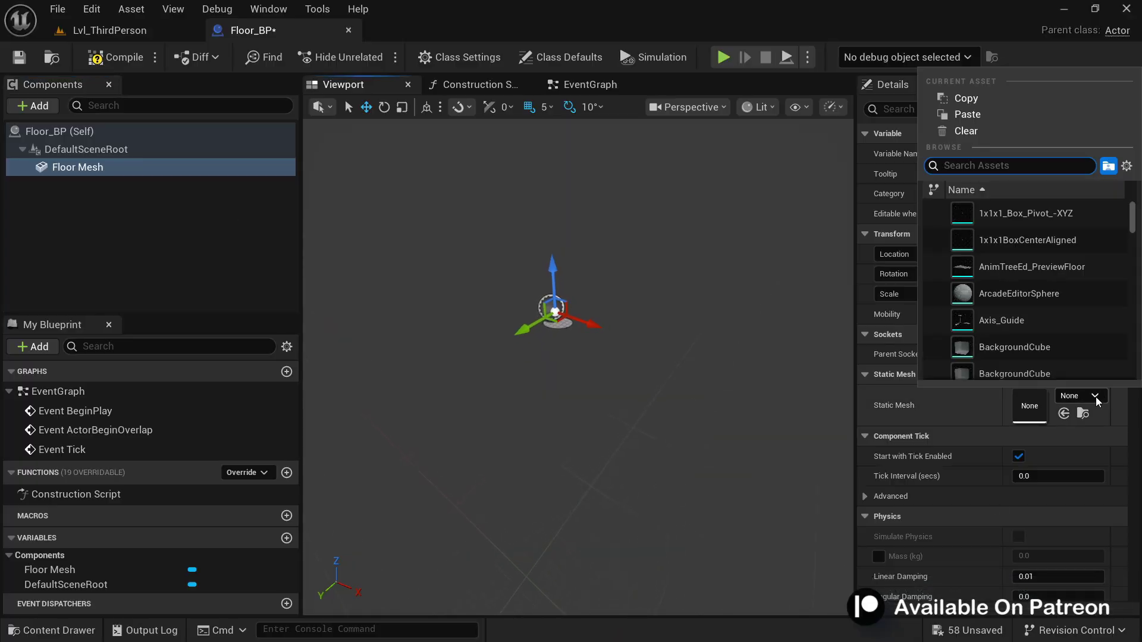
{"action": "left_click", "coordinate": [982, 213]}
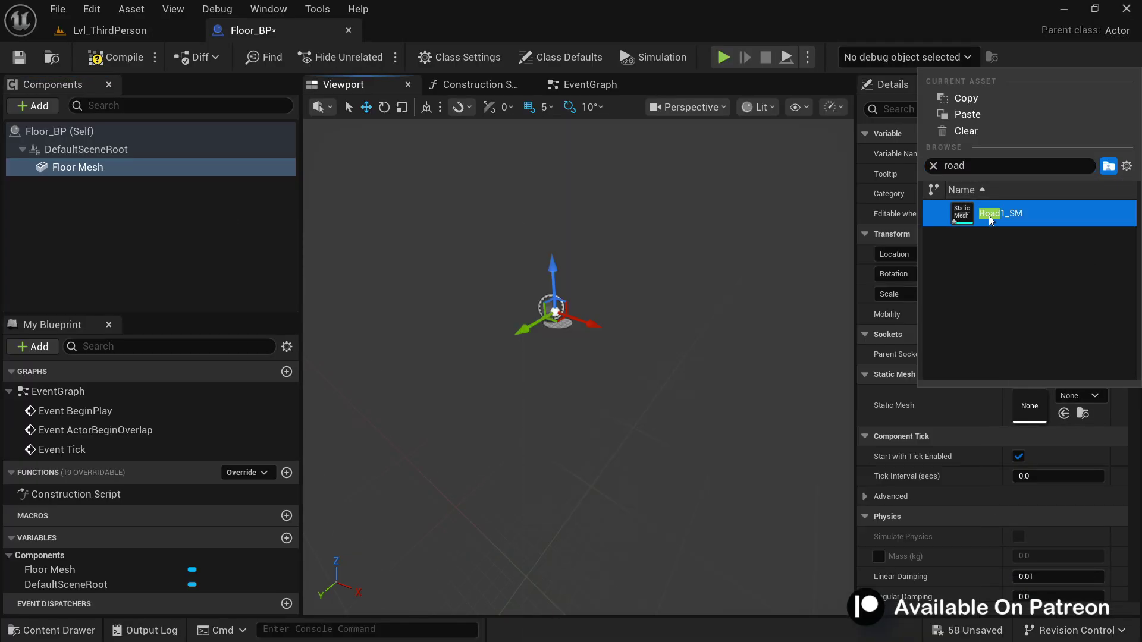
{"action": "key", "text": "s"}
{"action": "right_click_drag", "start_coordinate": [666, 444], "coordinate": [727, 447]}
{"action": "key", "text": "a"}
{"action": "right_click_drag", "start_coordinate": [682, 306], "coordinate": [767, 309]}
{"action": "scroll", "coordinate": [593, 352], "scroll_direction": "down", "scroll_amount": 5}
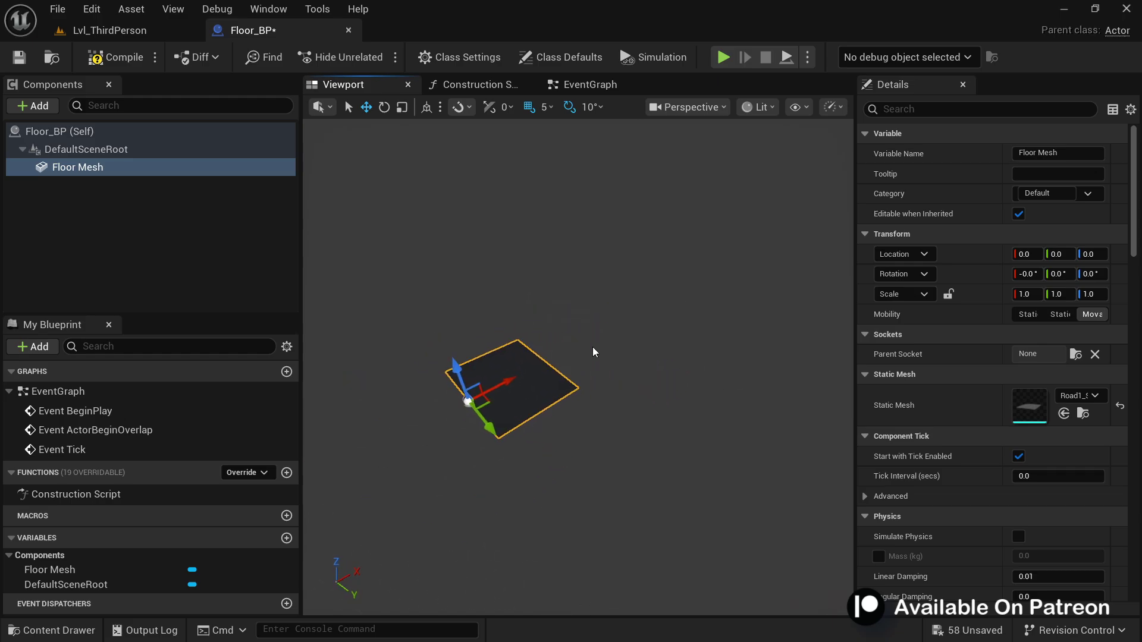
Scale the Floor Mesh component to 6.35 in X and 1.6 in Y to form a long, wider road
{"action": "left_click_drag", "start_coordinate": [503, 386], "coordinate": [553, 359]}
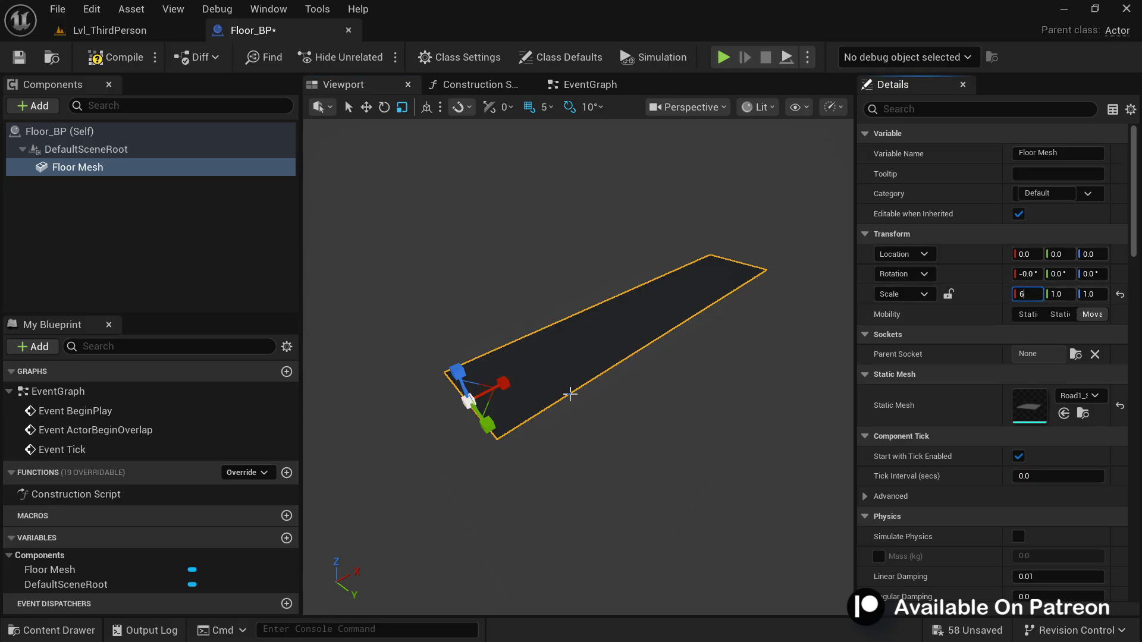
{"action": "left_click_drag", "start_coordinate": [855, 314], "coordinate": [737, 310]}
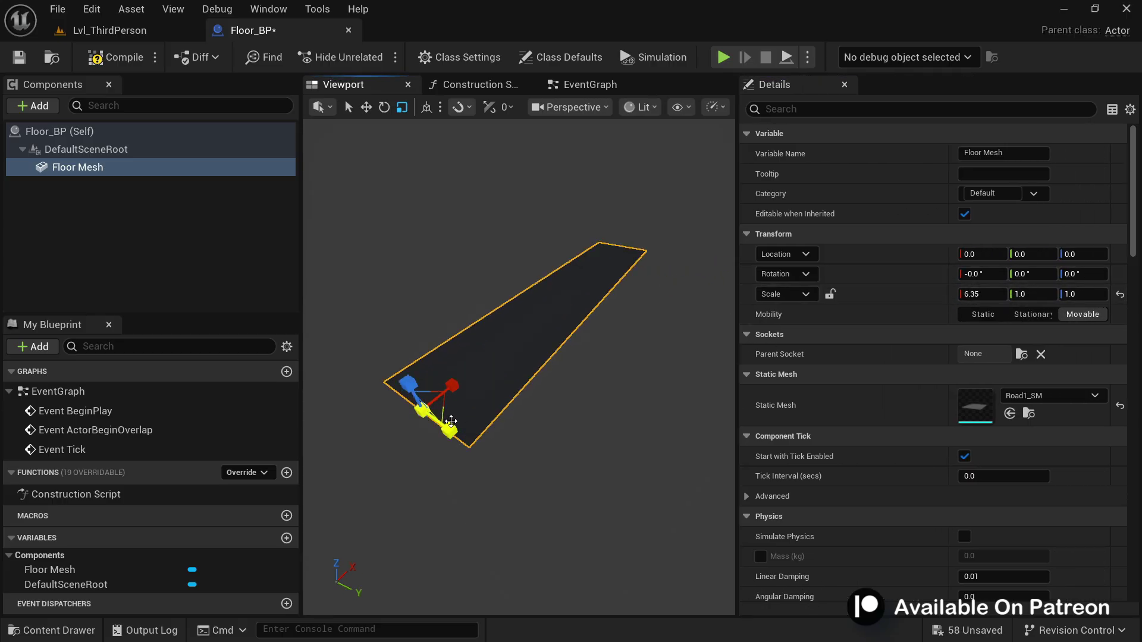
{"action": "left_click_drag", "start_coordinate": [450, 427], "coordinate": [469, 444]}
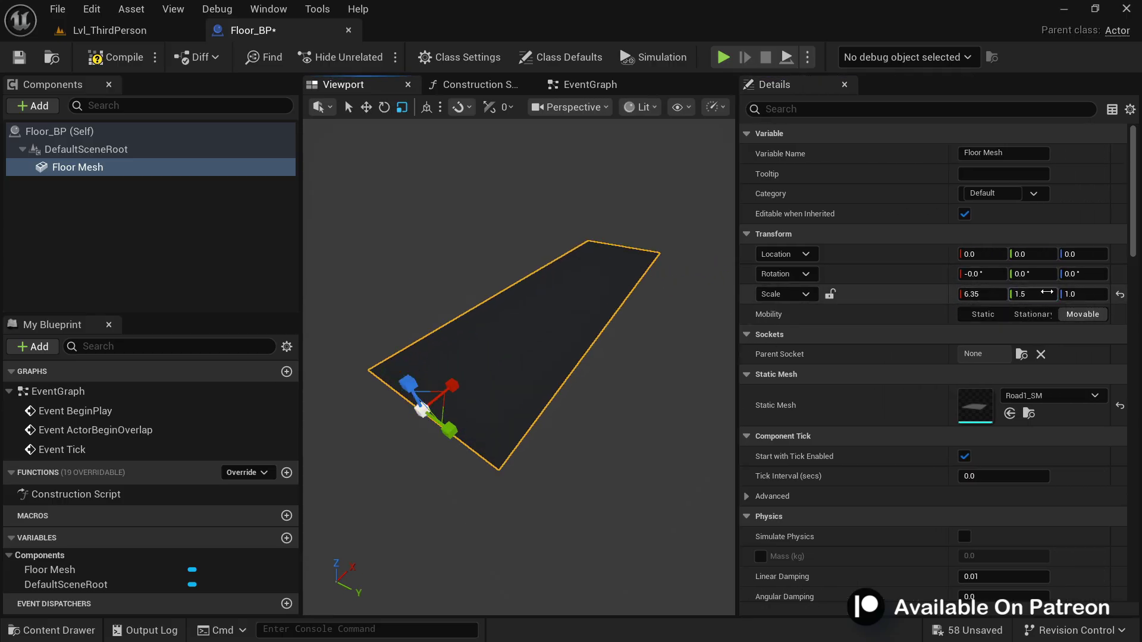
{"action": "type", "text": "1.6"}
{"action": "key", "text": "Return"}
{"action": "right_click_drag", "start_coordinate": [451, 519], "coordinate": [553, 520]}
{"action": "right_click_drag", "start_coordinate": [506, 386], "coordinate": [521, 446]}
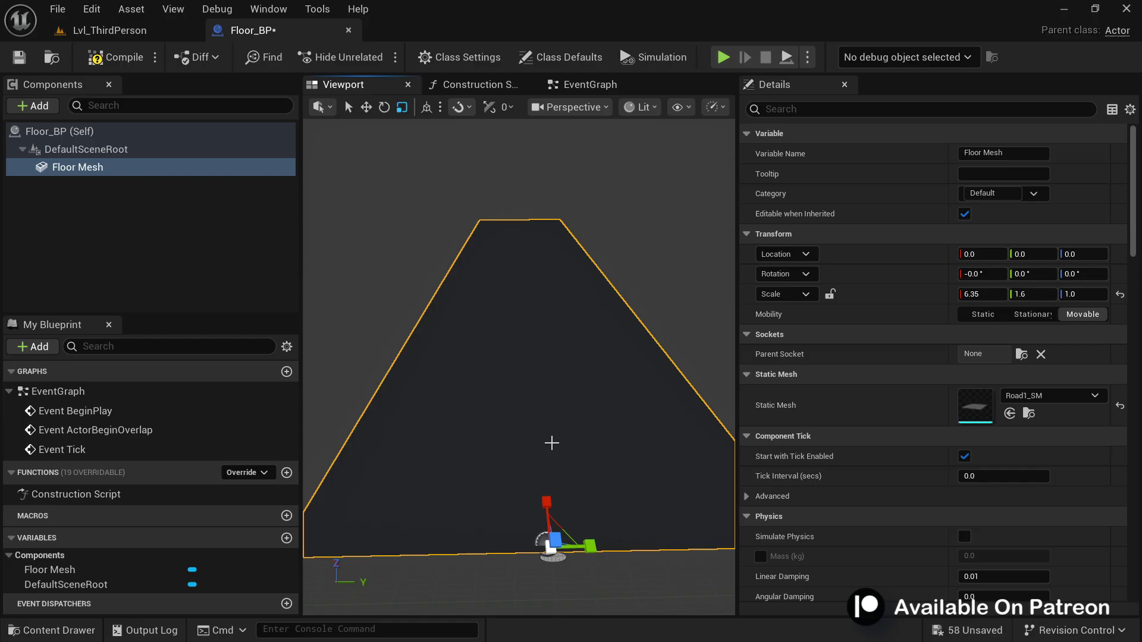
{"action": "right_click_drag", "start_coordinate": [551, 443], "coordinate": [527, 277]}
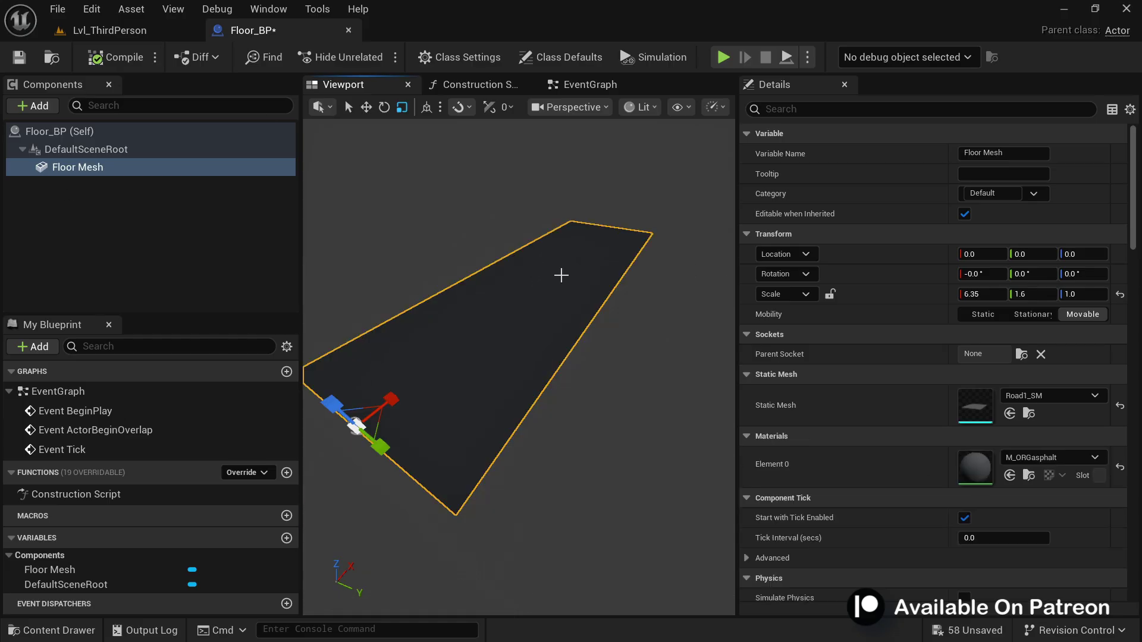
Replace the Road1_SM actor in Lvl_ThirdPerson with an instance of Floor_BP and reset its location to the origin
{"action": "left_click", "coordinate": [109, 30]}
{"action": "left_click", "coordinate": [508, 374]}
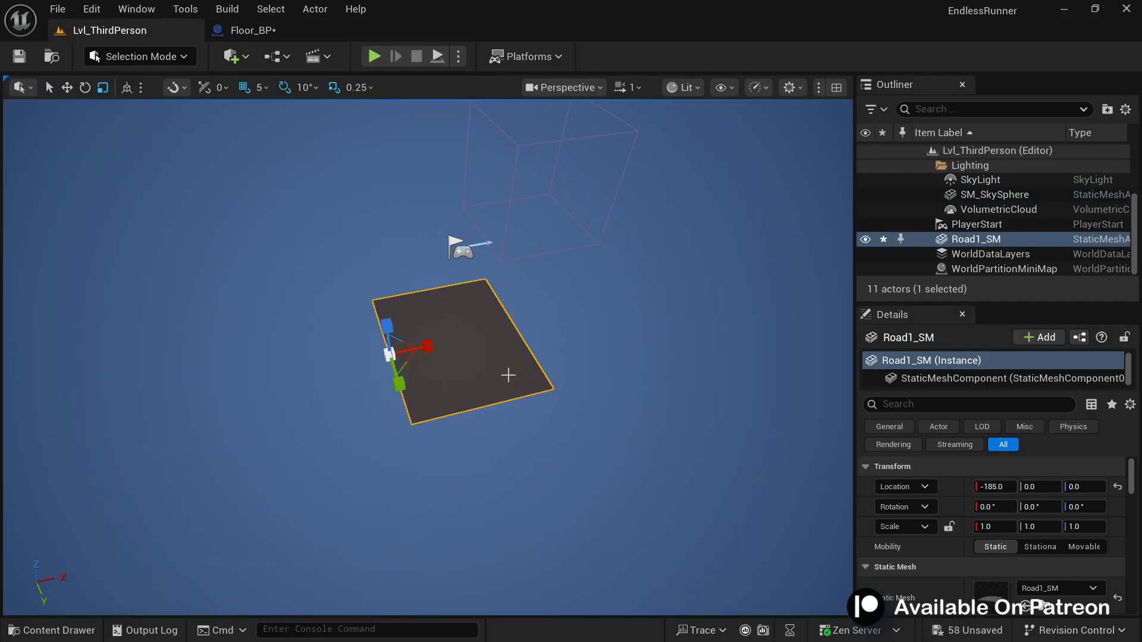
{"action": "key", "text": "Delete"}
{"action": "key", "text": "ctrl+space"}
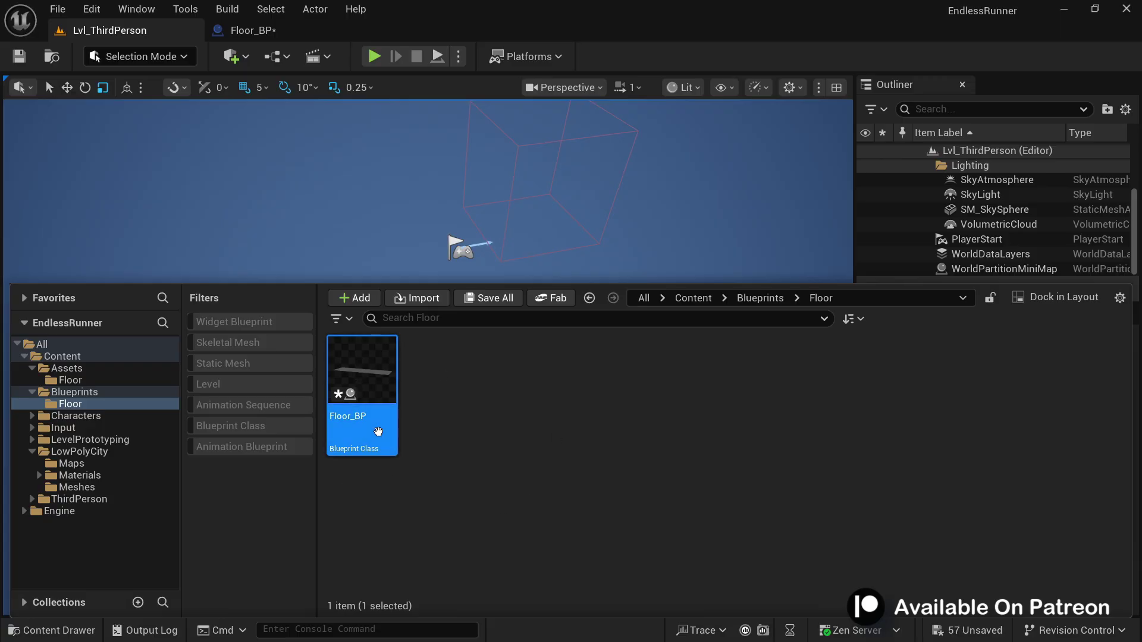
{"action": "left_click_drag", "start_coordinate": [378, 434], "coordinate": [419, 349]}
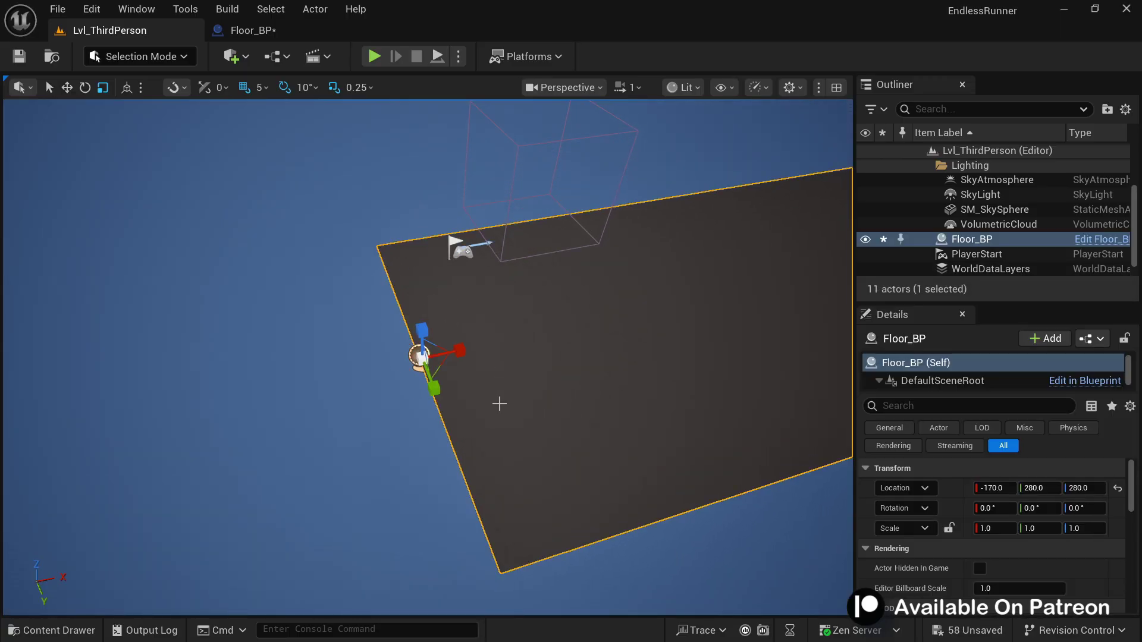
{"action": "left_click", "coordinate": [1117, 488]}
Move the PlayerStart along X to 385 and snap it down onto the floor surface
{"action": "right_click_drag", "start_coordinate": [627, 380], "coordinate": [672, 363]}
{"action": "key", "text": "w"}
{"action": "left_click", "coordinate": [293, 390]}
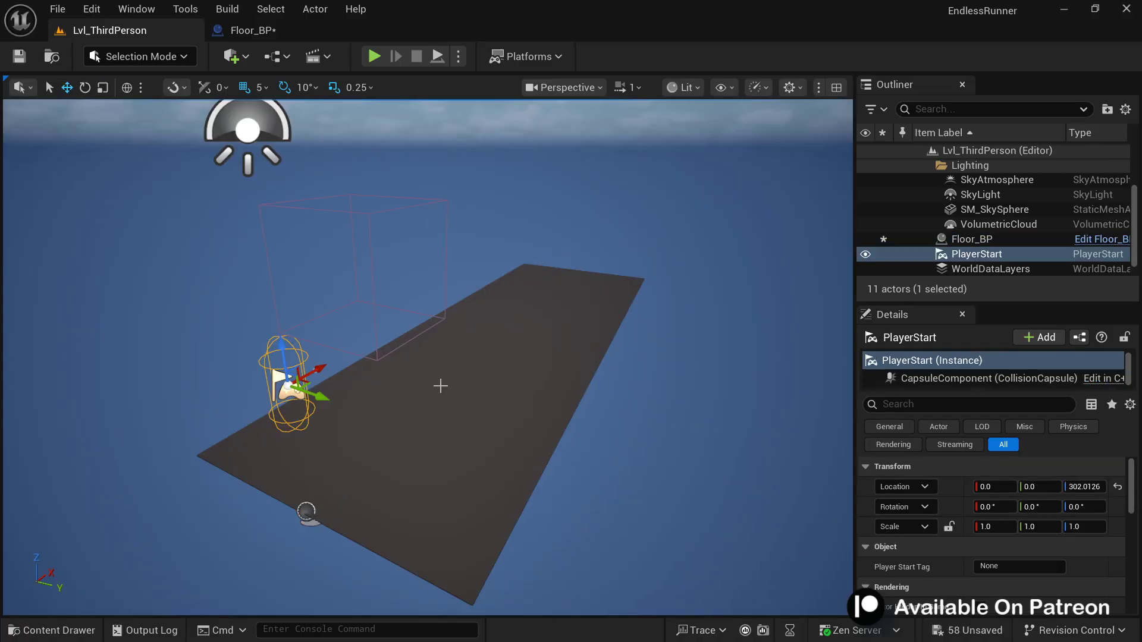
{"action": "right_click_drag", "start_coordinate": [441, 388], "coordinate": [334, 377]}
{"action": "left_click_drag", "start_coordinate": [304, 374], "coordinate": [592, 344]}
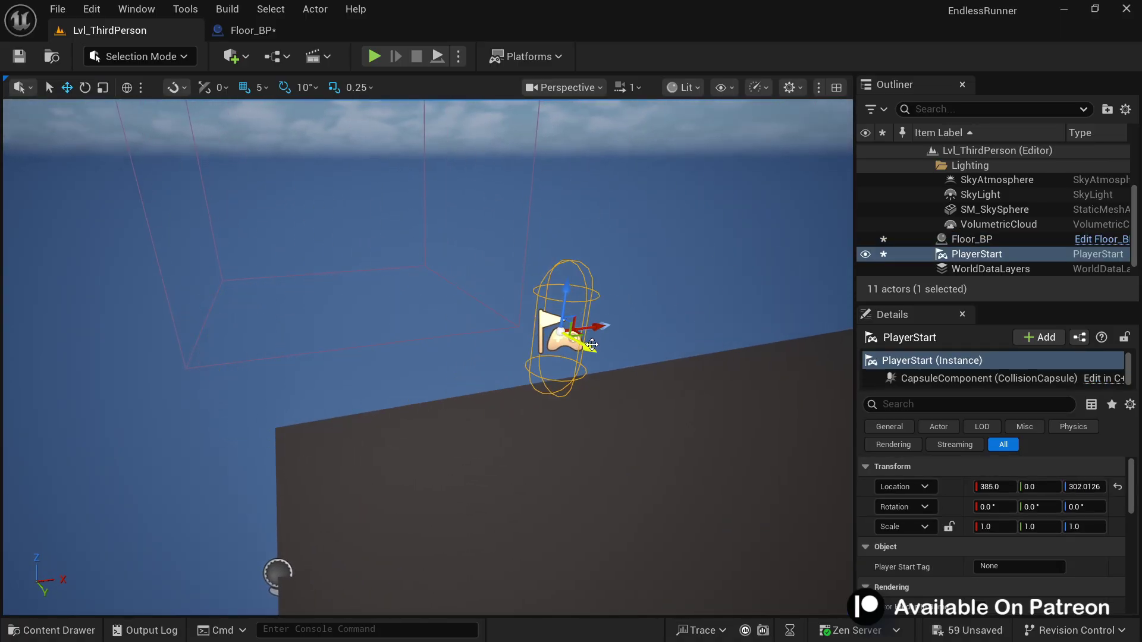
{"action": "key", "text": "End"}
{"action": "right_click_drag", "start_coordinate": [636, 456], "coordinate": [635, 473]}
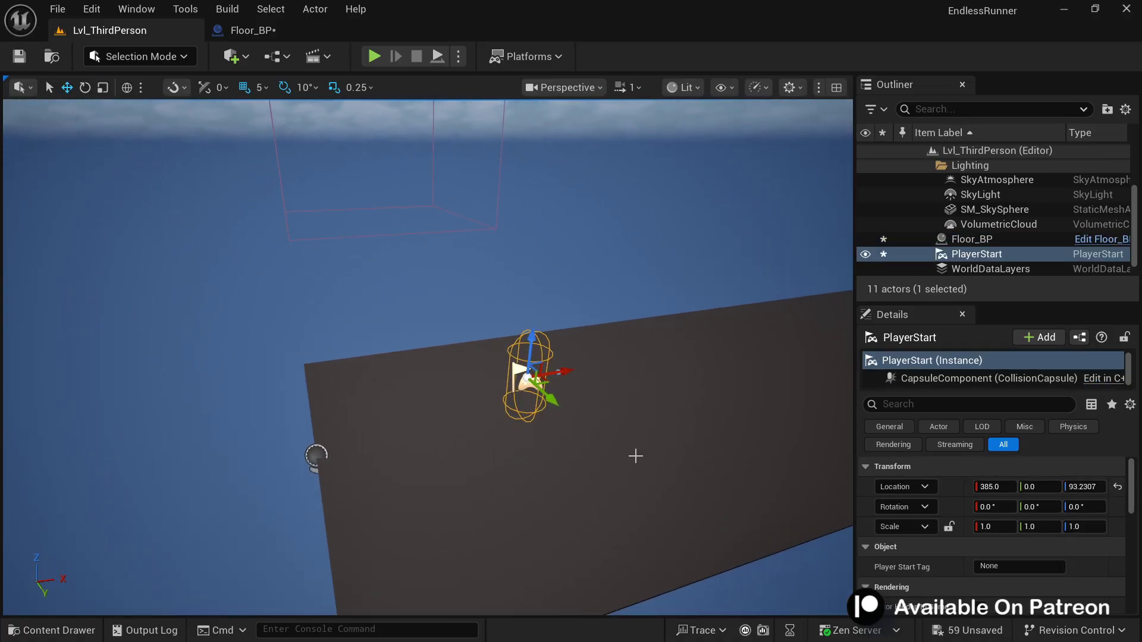
Play the level, run and jump with the character on the floor, and stop the session
{"action": "left_click", "coordinate": [370, 57]}
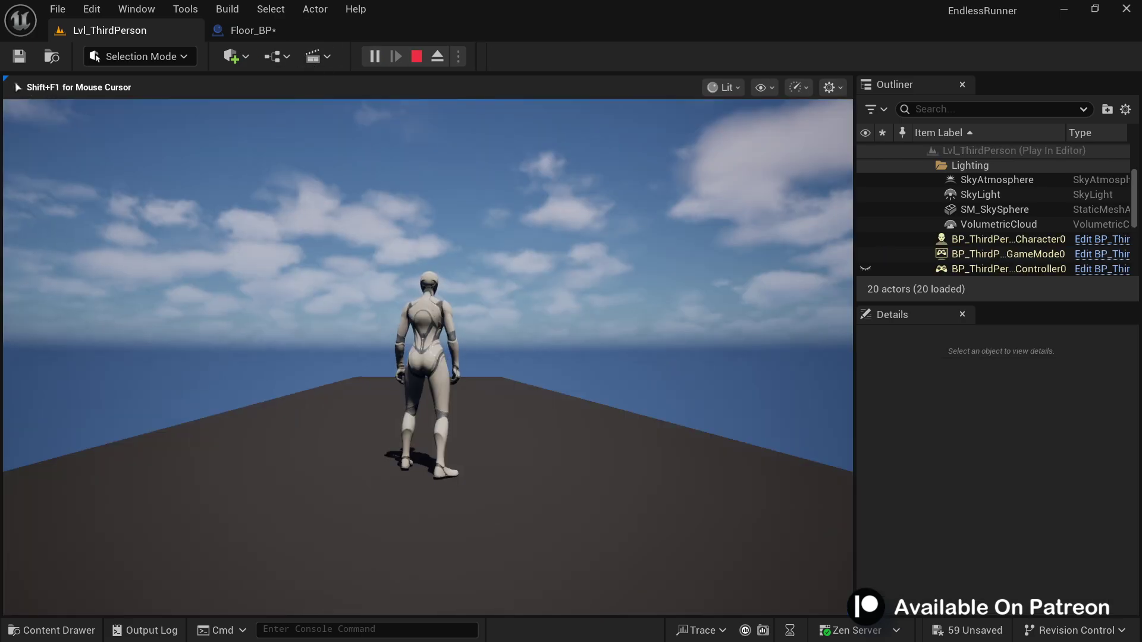
{"action": "key", "text": "w"}
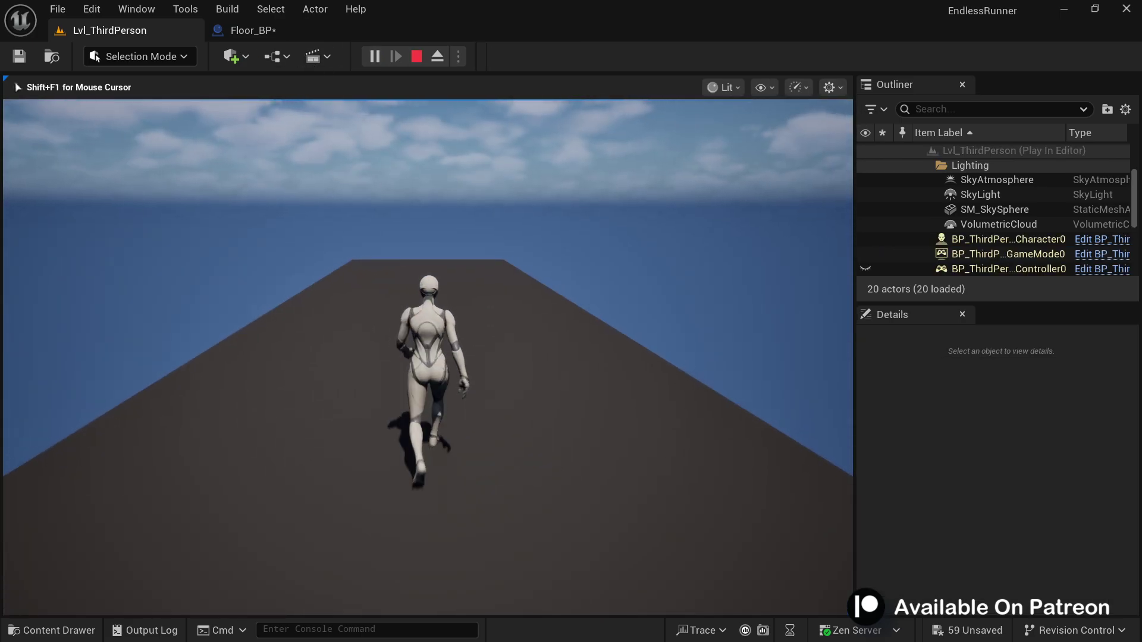
{"action": "key", "text": "d"}
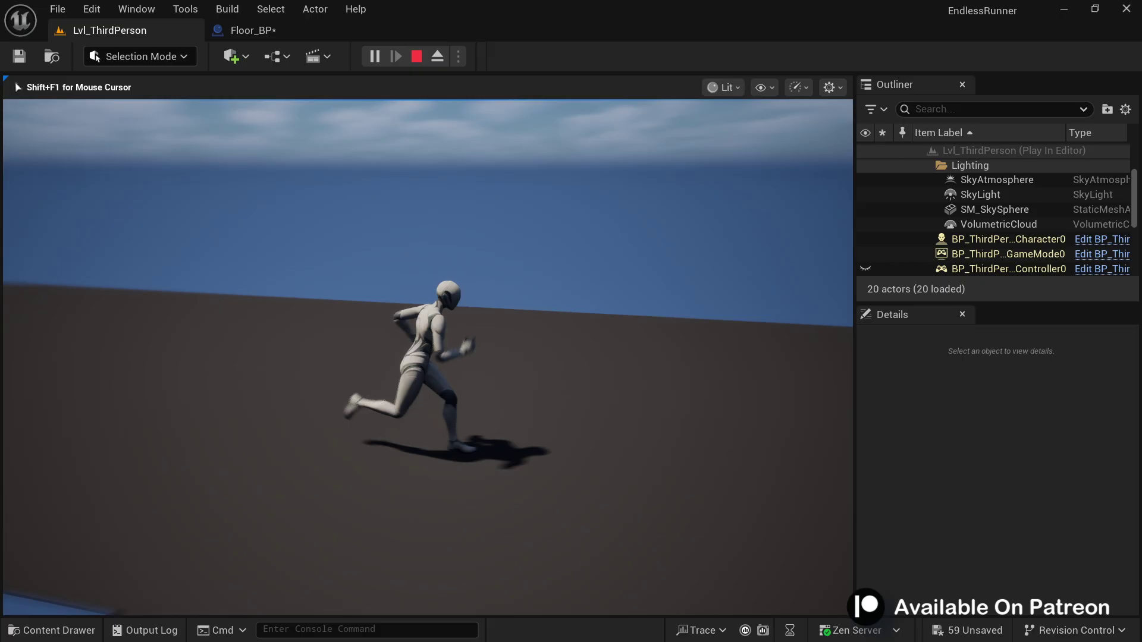
{"action": "key", "text": "a"}
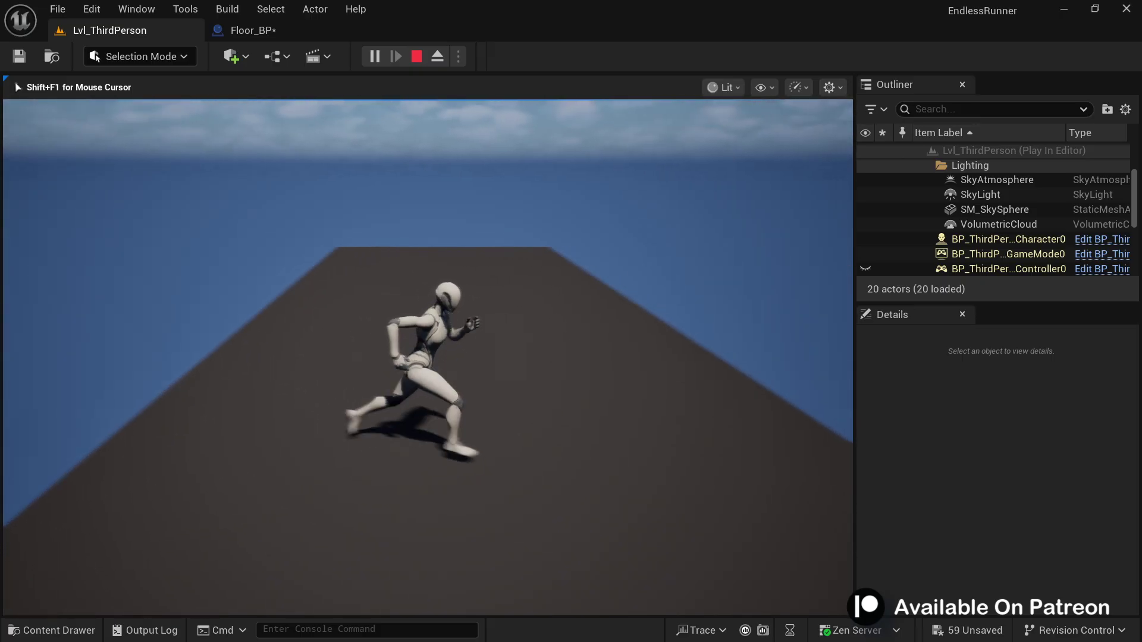
{"action": "key", "text": "space"}
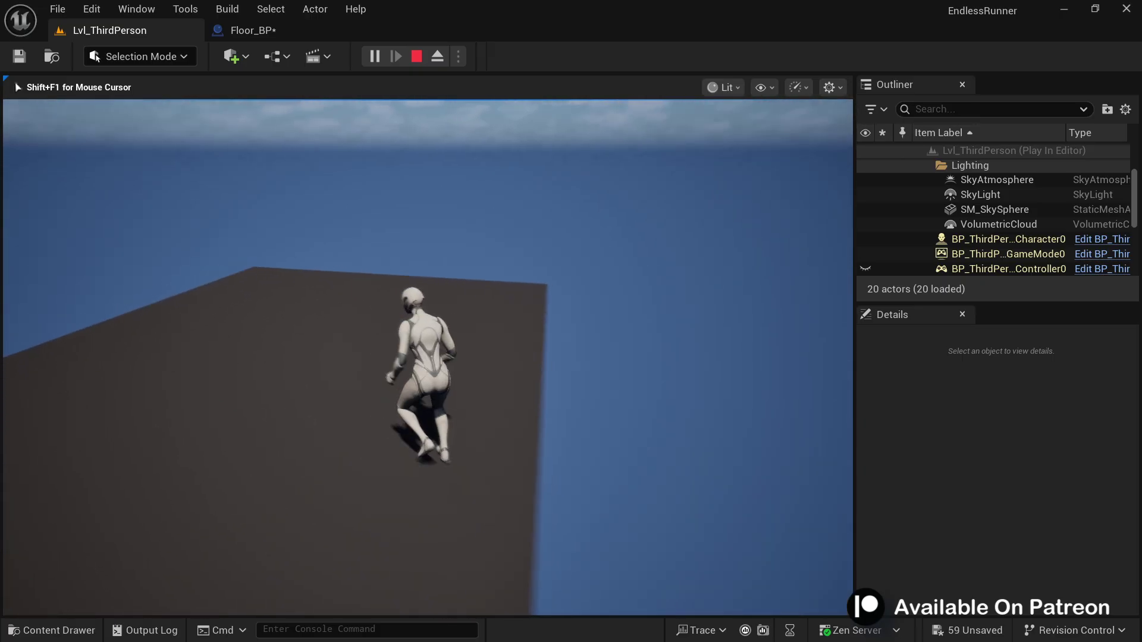
{"action": "key", "text": "Escape"}
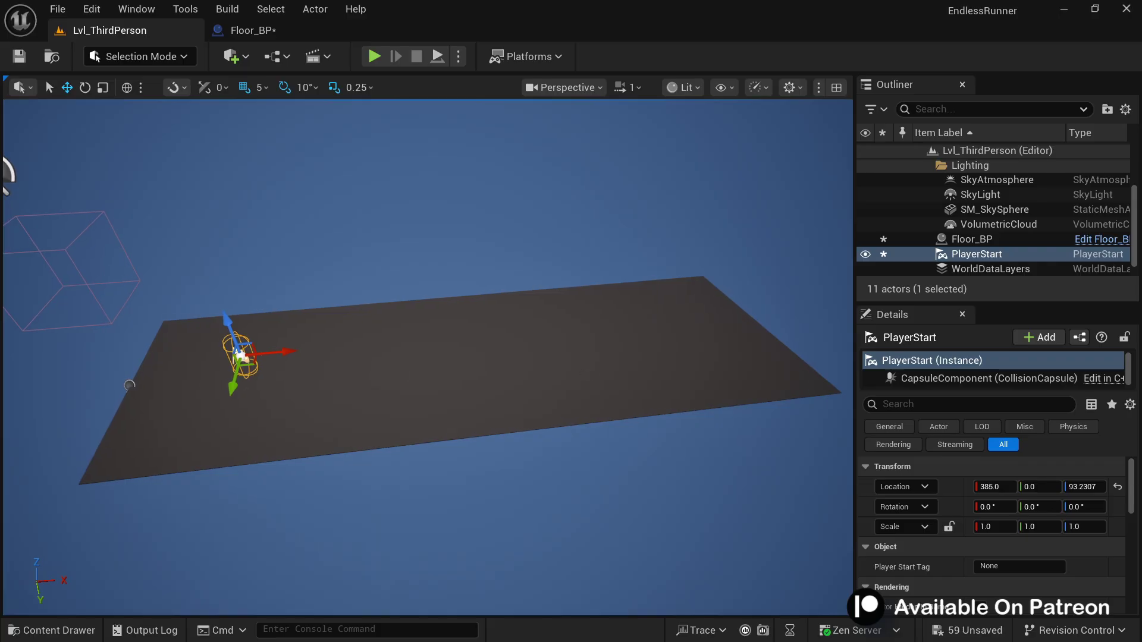
Duplicate Floor_BP along X to 2360 so the copy continues from the first floor's far end
{"action": "key", "text": "d"}
{"action": "key", "text": "s"}
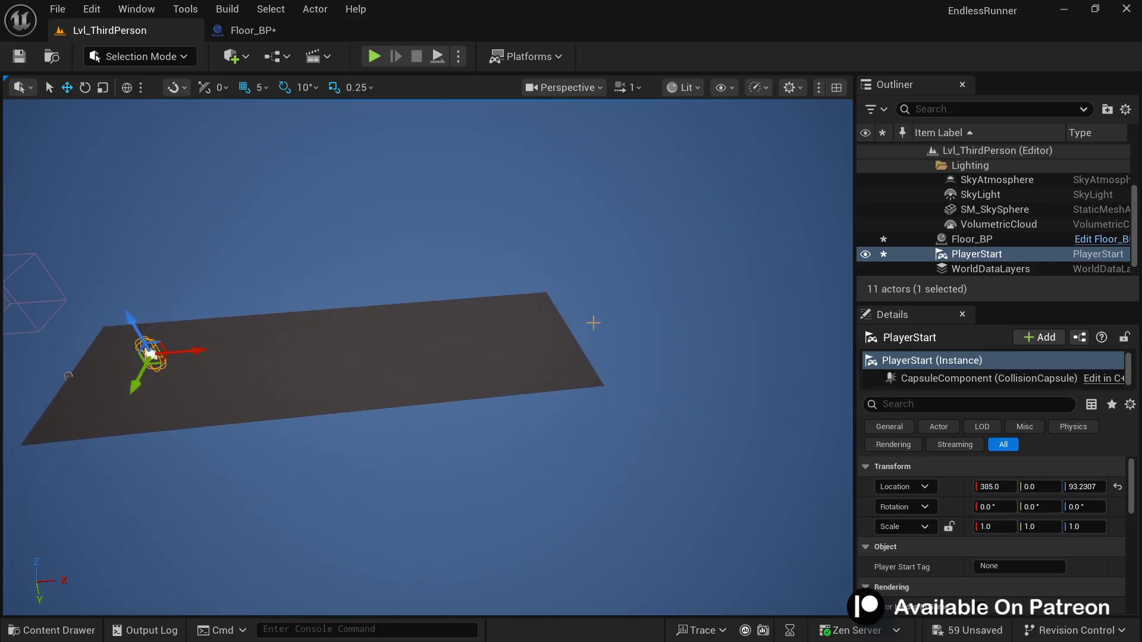
{"action": "right_click_drag", "start_coordinate": [594, 322], "coordinate": [359, 362]}
{"action": "left_click", "coordinate": [359, 362]}
{"action": "left_click_drag", "start_coordinate": [114, 427], "coordinate": [489, 340], "text": "alt"}
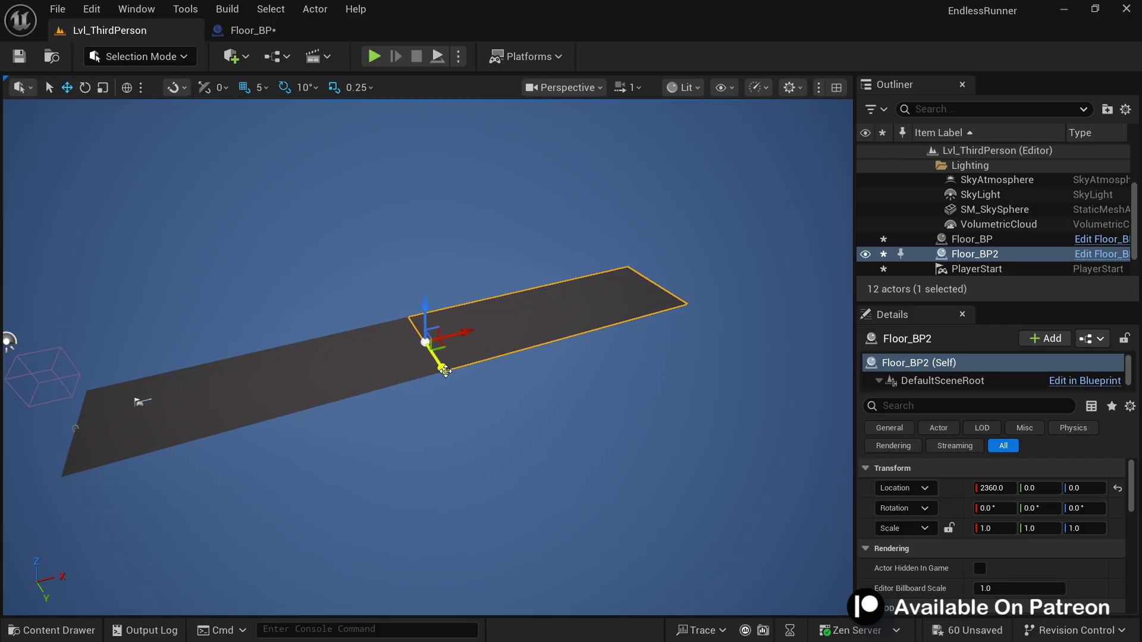
{"action": "key", "text": "w"}
{"action": "scroll", "coordinate": [479, 357], "scroll_direction": "up", "scroll_amount": 1}
{"action": "right_click_drag", "start_coordinate": [479, 357], "coordinate": [416, 363]}
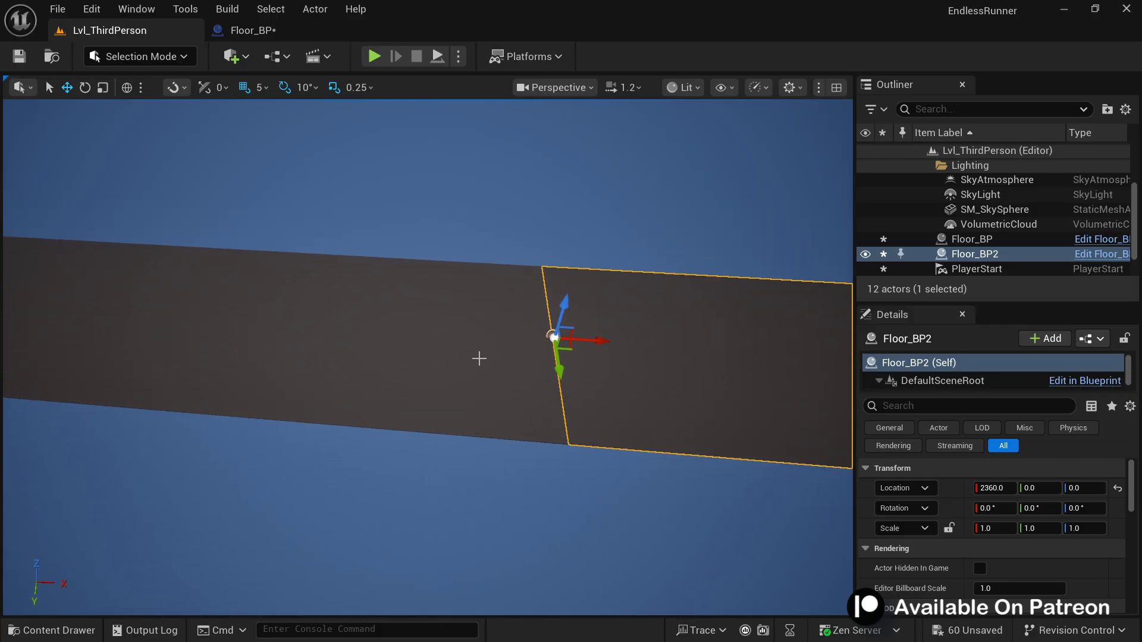
Examine the joint between the two floor pieces, shift the copy along X, and delete it
{"action": "left_click", "coordinate": [501, 359]}
{"action": "left_click", "coordinate": [608, 359]}
{"action": "right_click_drag", "start_coordinate": [614, 365], "coordinate": [613, 365]}
{"action": "key", "text": "w"}
{"action": "key", "text": "d"}
{"action": "left_click_drag", "start_coordinate": [507, 326], "coordinate": [607, 331]}
{"action": "key", "text": "w"}
{"action": "right_click_drag", "start_coordinate": [486, 379], "coordinate": [504, 358]}
{"action": "left_click", "coordinate": [483, 349]}
{"action": "key", "text": "s"}
{"action": "left_click", "coordinate": [648, 385]}
{"action": "key", "text": "Delete"}
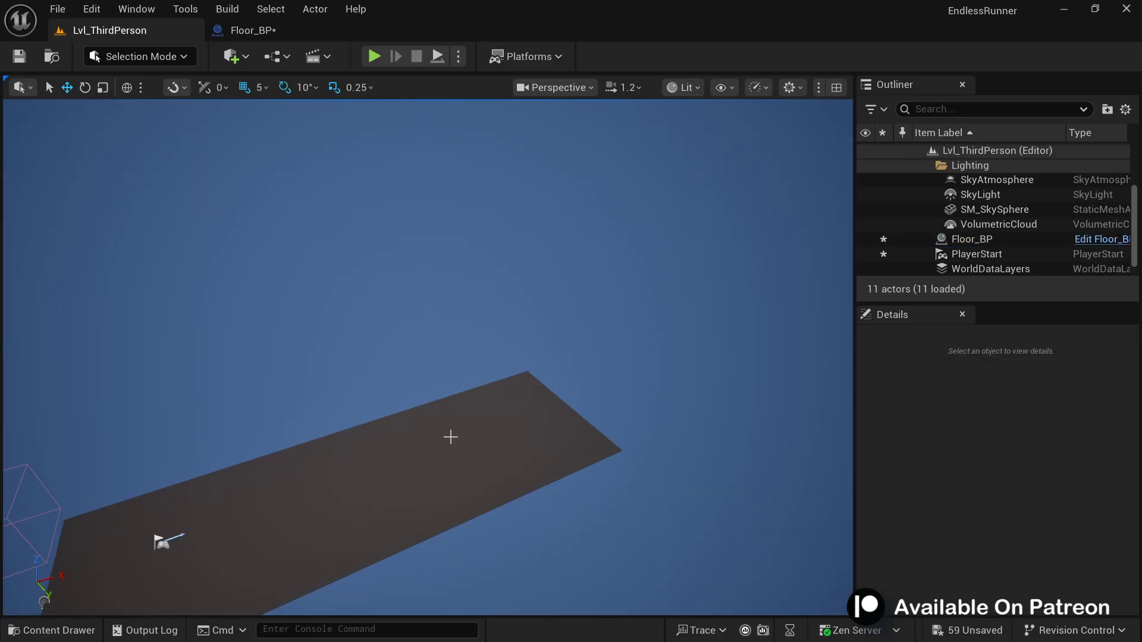
Add an Arrow component named AttachPoint under Floor Mesh in Floor_BP
{"action": "right_click_drag", "start_coordinate": [437, 468], "coordinate": [437, 468]}
{"action": "key", "text": "s"}
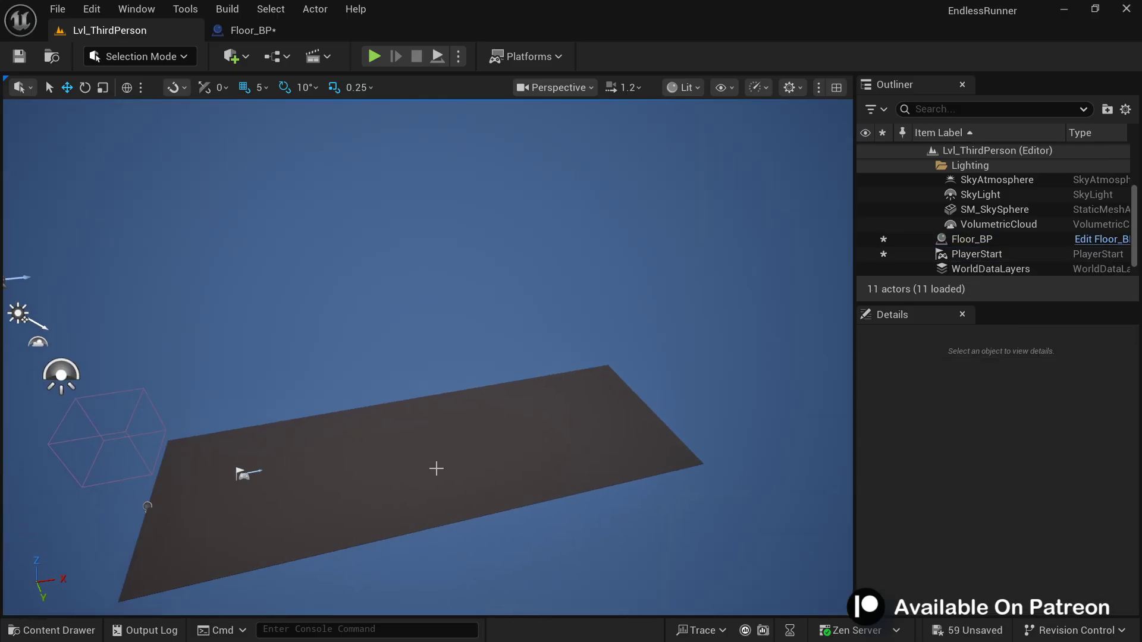
{"action": "left_click", "coordinate": [262, 36]}
{"action": "right_click_drag", "start_coordinate": [555, 308], "coordinate": [684, 302]}
{"action": "left_click", "coordinate": [33, 107]}
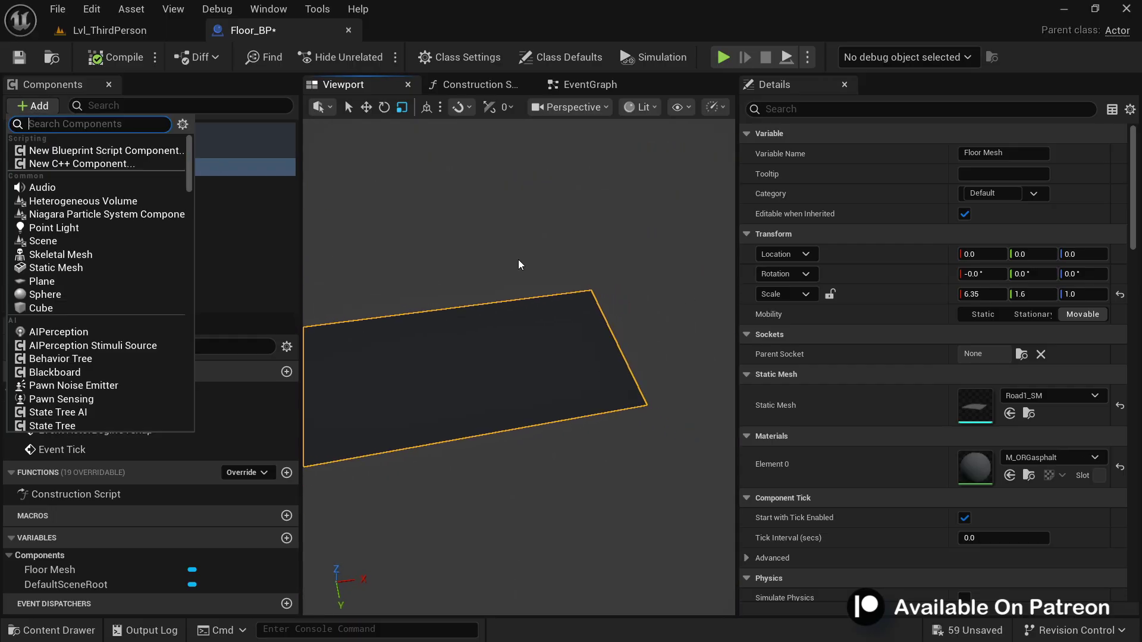
{"action": "type", "text": "arrow"}
{"action": "left_click", "coordinate": [43, 151]}
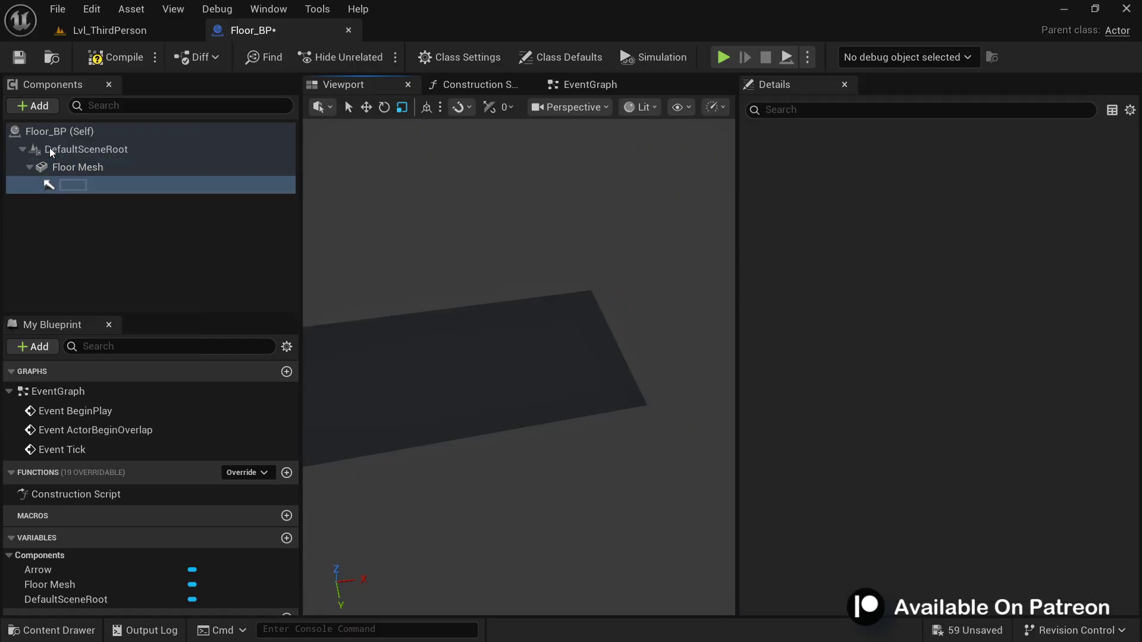
{"action": "type", "text": "Attach"}
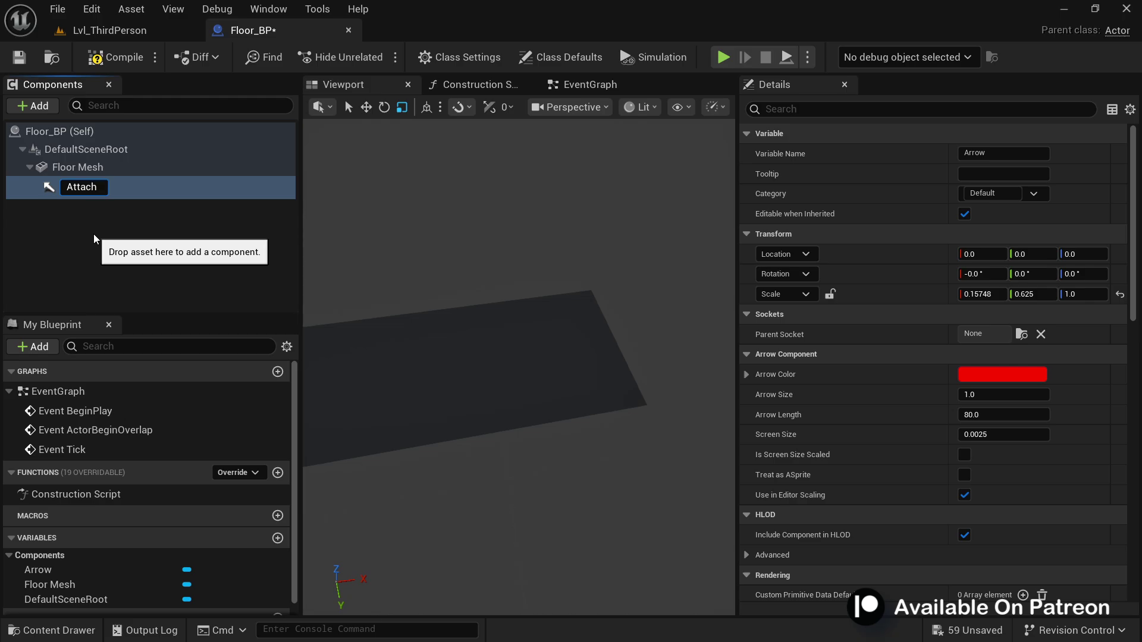
{"action": "type", "text": "Point"}
{"action": "key", "text": "Return"}
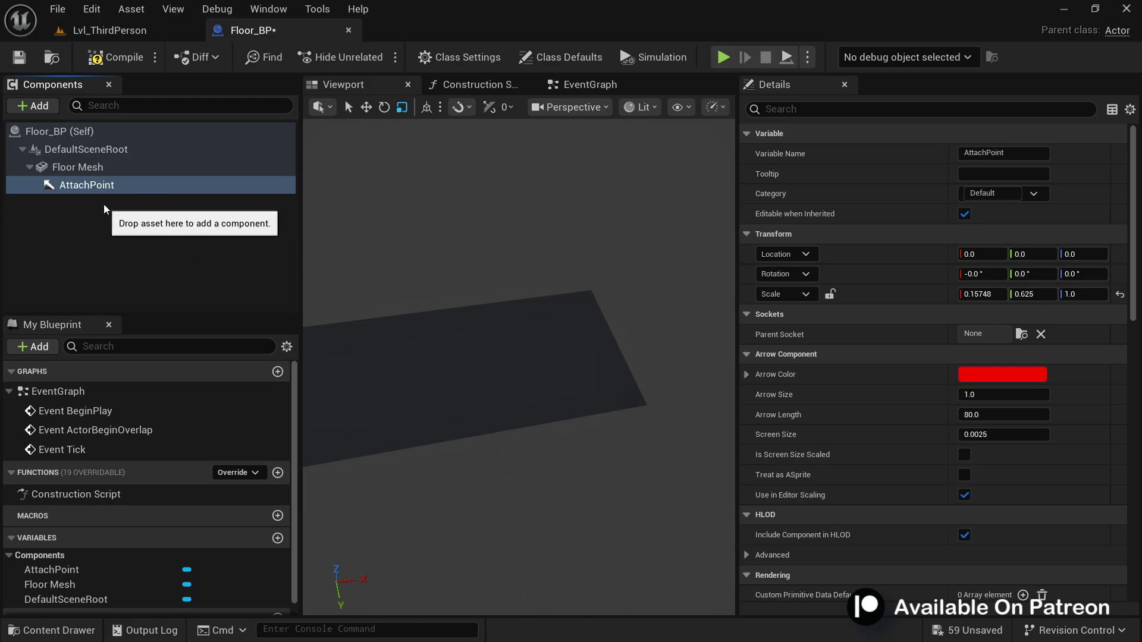
Move AttachPoint along X to about 370.87, aligning it with the far edge of the floor mesh
{"action": "right_click_drag", "start_coordinate": [452, 279], "coordinate": [416, 278]}
{"action": "key", "text": "s"}
{"action": "right_click_drag", "start_coordinate": [513, 397], "coordinate": [454, 387]}
{"action": "key", "text": "w"}
{"action": "left_click_drag", "start_coordinate": [383, 374], "coordinate": [709, 328]}
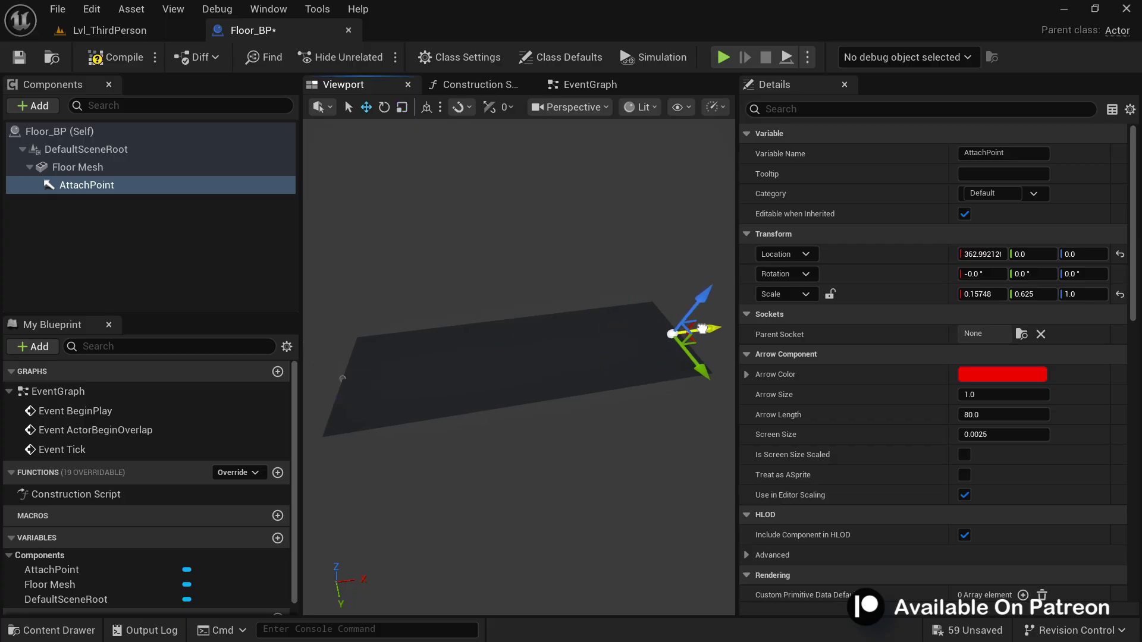
{"action": "right_click_drag", "start_coordinate": [709, 327], "coordinate": [655, 351]}
{"action": "left_click_drag", "start_coordinate": [400, 367], "coordinate": [465, 369]}
{"action": "right_click_drag", "start_coordinate": [465, 369], "coordinate": [452, 369]}
{"action": "left_click", "coordinate": [441, 357]}
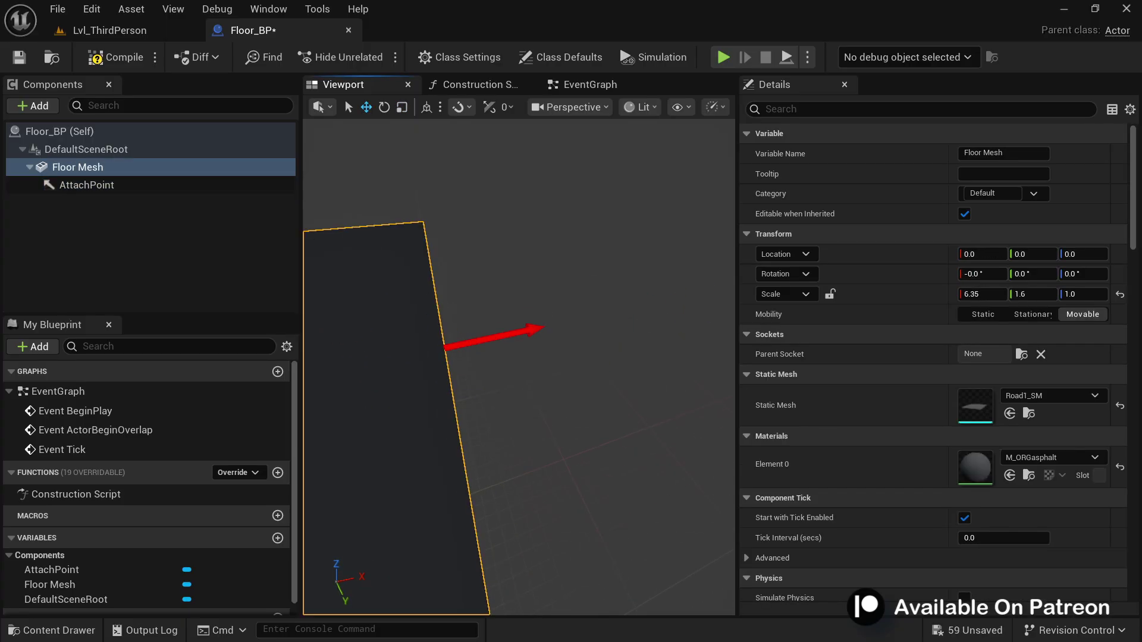
{"action": "scroll", "coordinate": [515, 369], "scroll_direction": "down", "scroll_amount": 3}
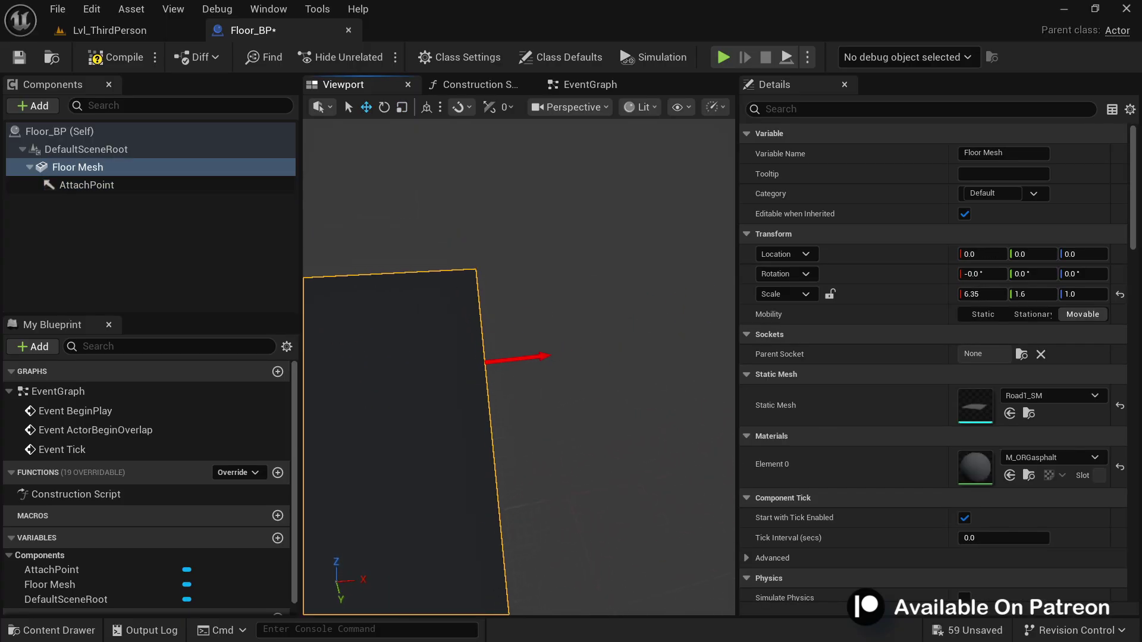
{"action": "left_click", "coordinate": [540, 358]}
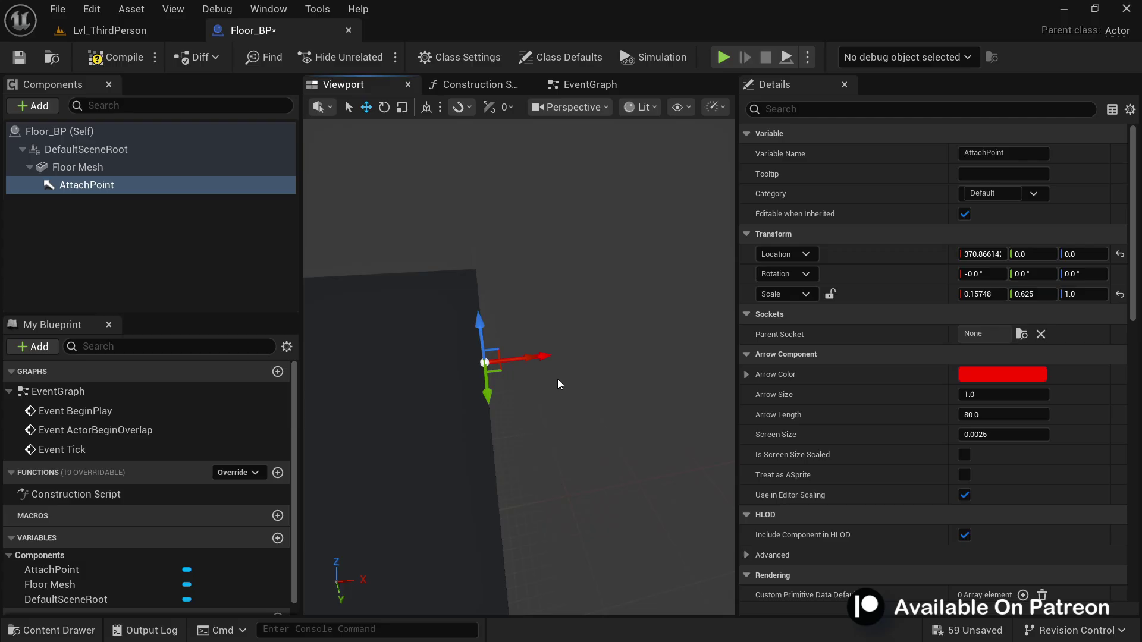
Check the attach arrow at the floor's far edge in Lvl_ThirdPerson and open World Settings
{"action": "left_click", "coordinate": [167, 34]}
{"action": "key", "text": "w"}
{"action": "right_click_drag", "start_coordinate": [490, 316], "coordinate": [578, 352]}
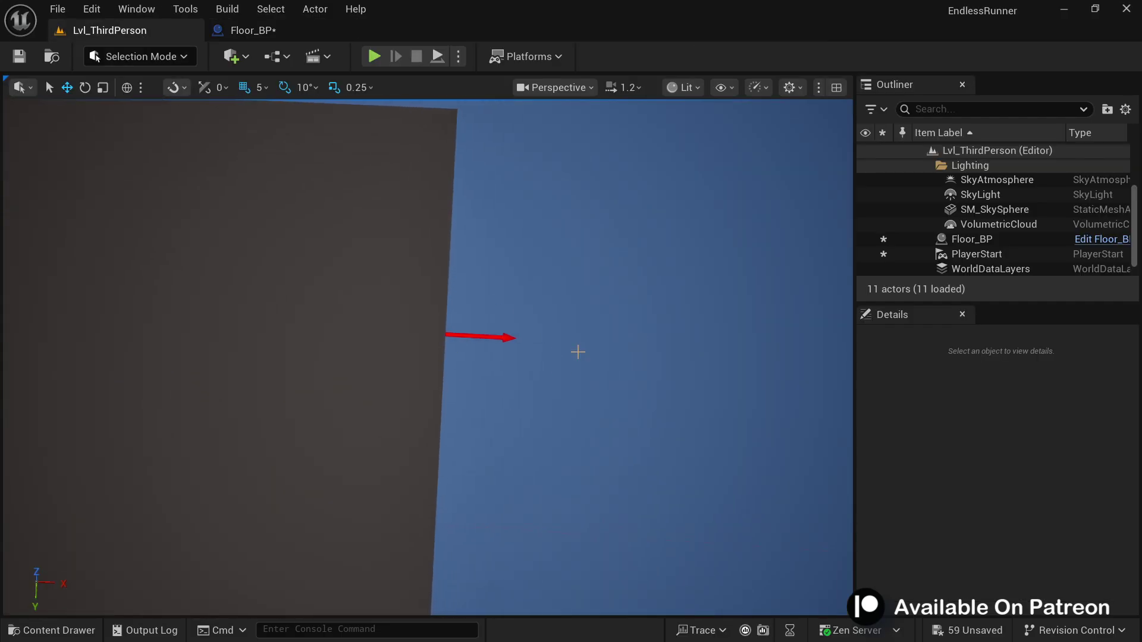
{"action": "key", "text": "s"}
{"action": "right_click_drag", "start_coordinate": [466, 338], "coordinate": [550, 284]}
{"action": "left_click", "coordinate": [549, 284]}
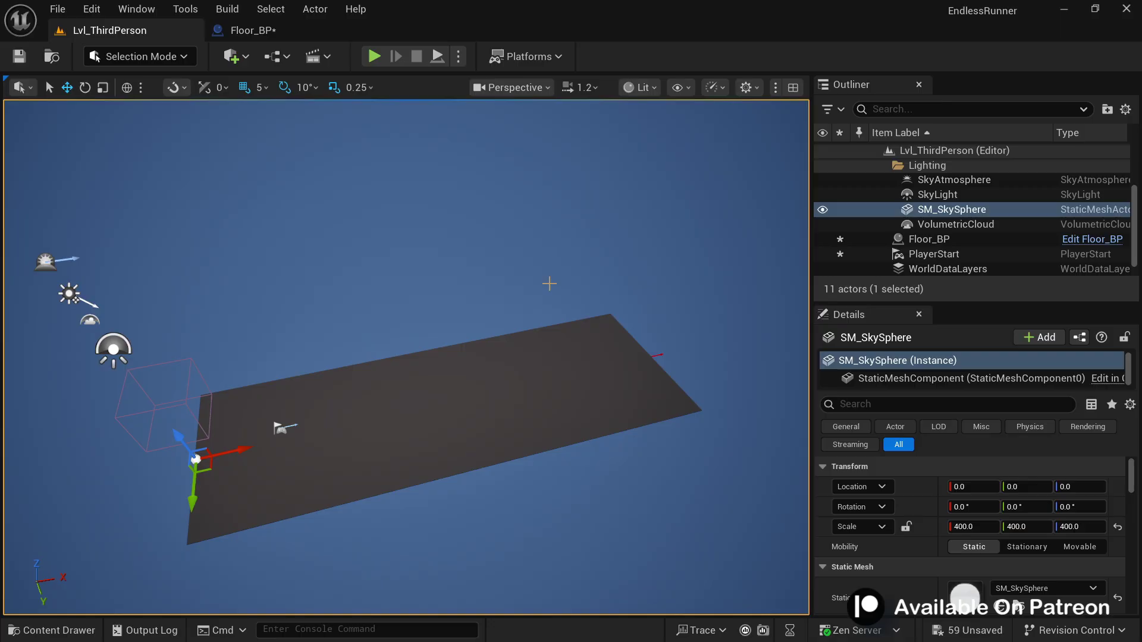
{"action": "left_click", "coordinate": [145, 10]}
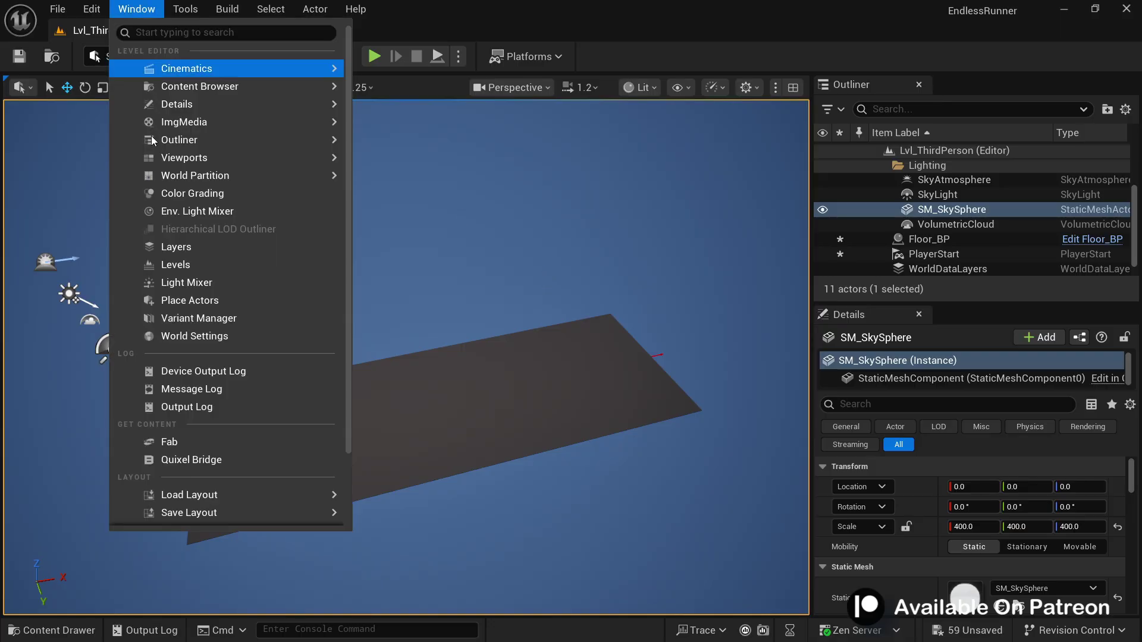
{"action": "type", "text": "wor"}
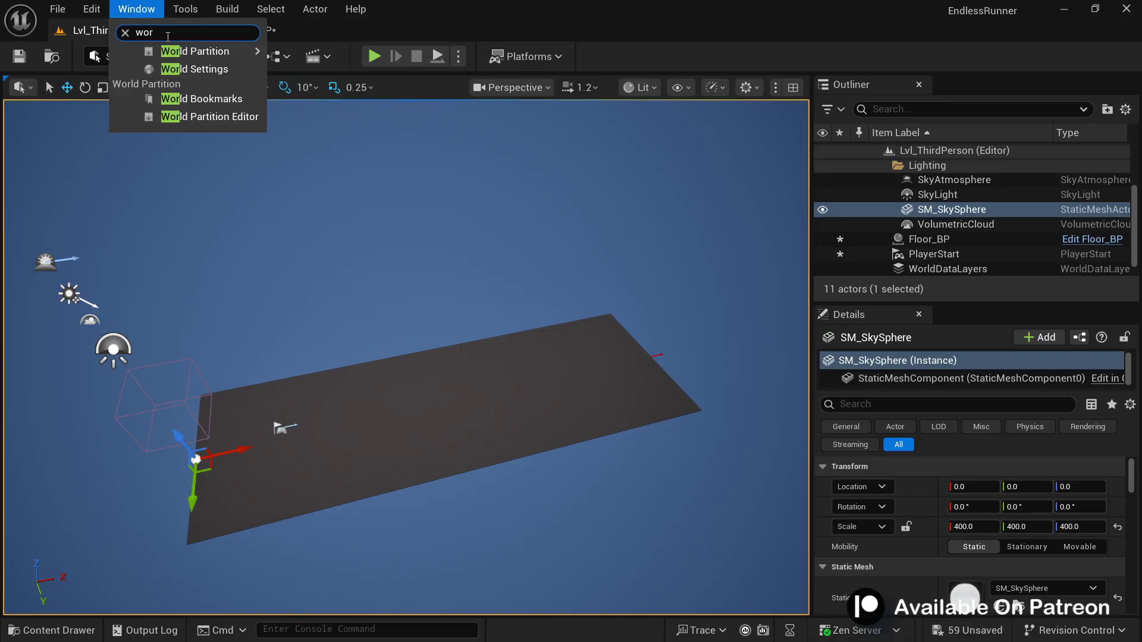
{"action": "type", "text": "l"}
{"action": "left_click", "coordinate": [194, 69]}
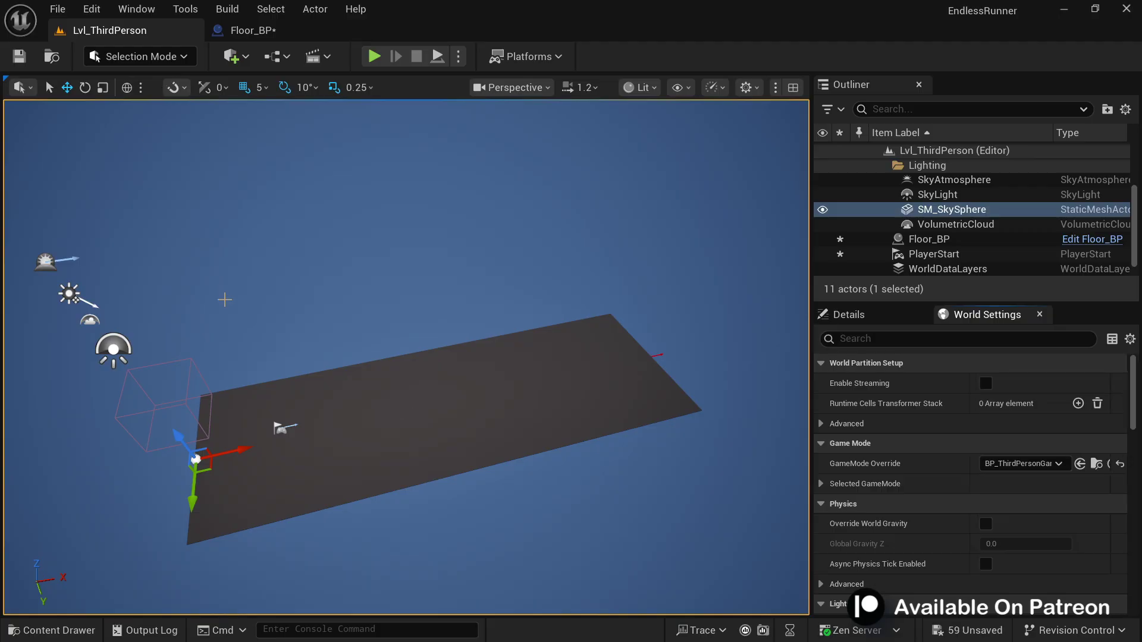
Widen the World Settings area and locate the BP_ThirdPersonGameMode override asset in the project content
{"action": "left_click_drag", "start_coordinate": [811, 426], "coordinate": [665, 433]}
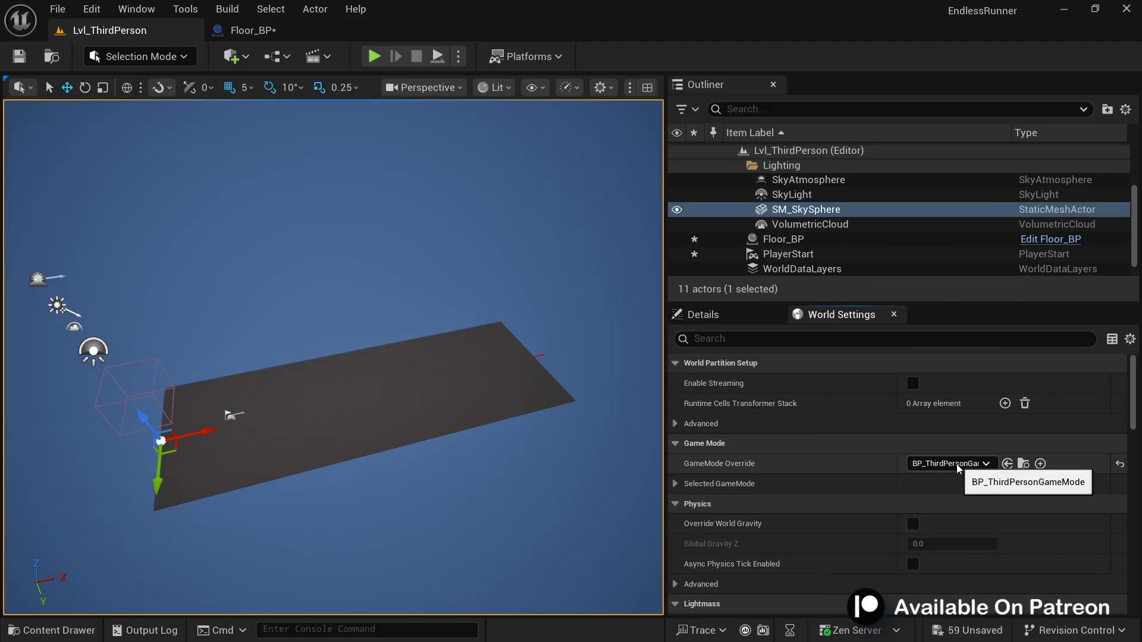
{"action": "left_click", "coordinate": [1024, 464]}
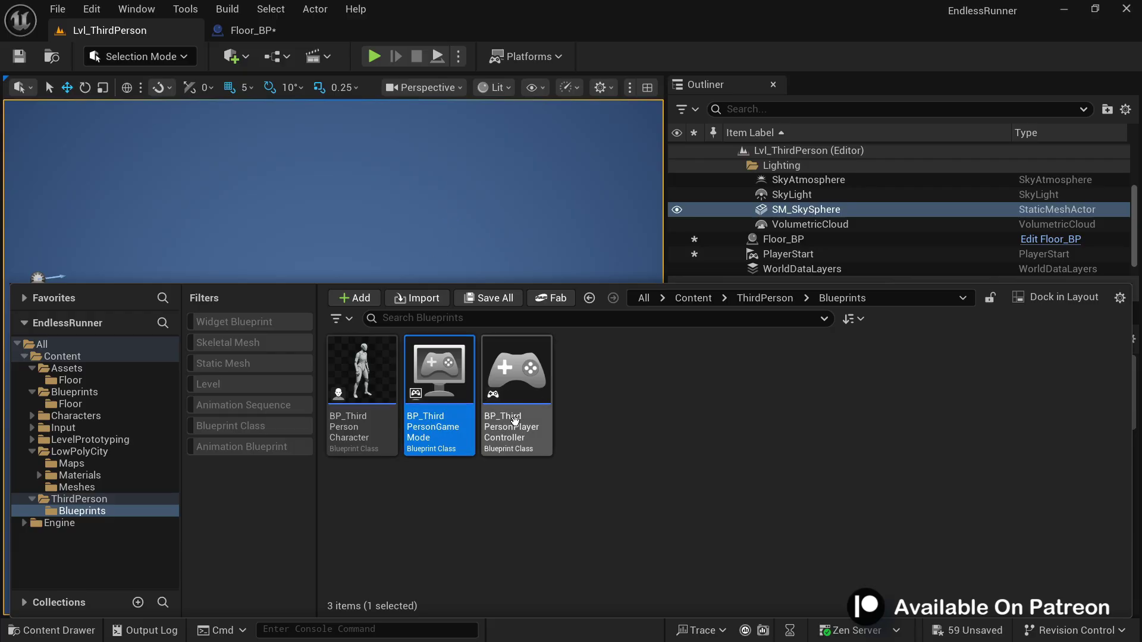
{"action": "right_click", "coordinate": [611, 434]}
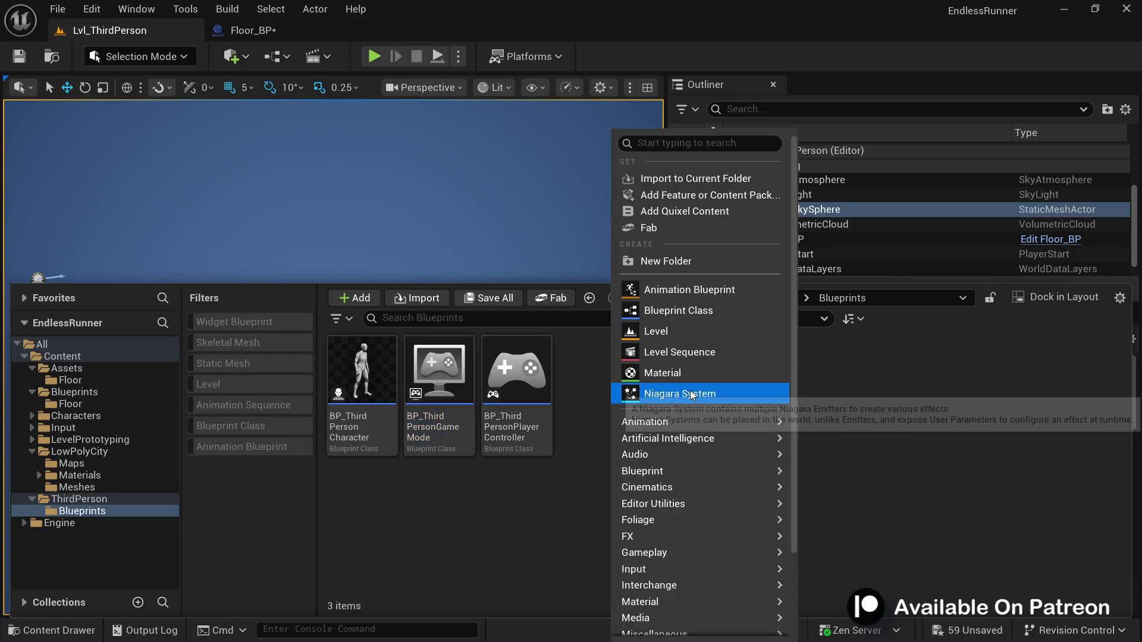
{"action": "left_click", "coordinate": [672, 311]}
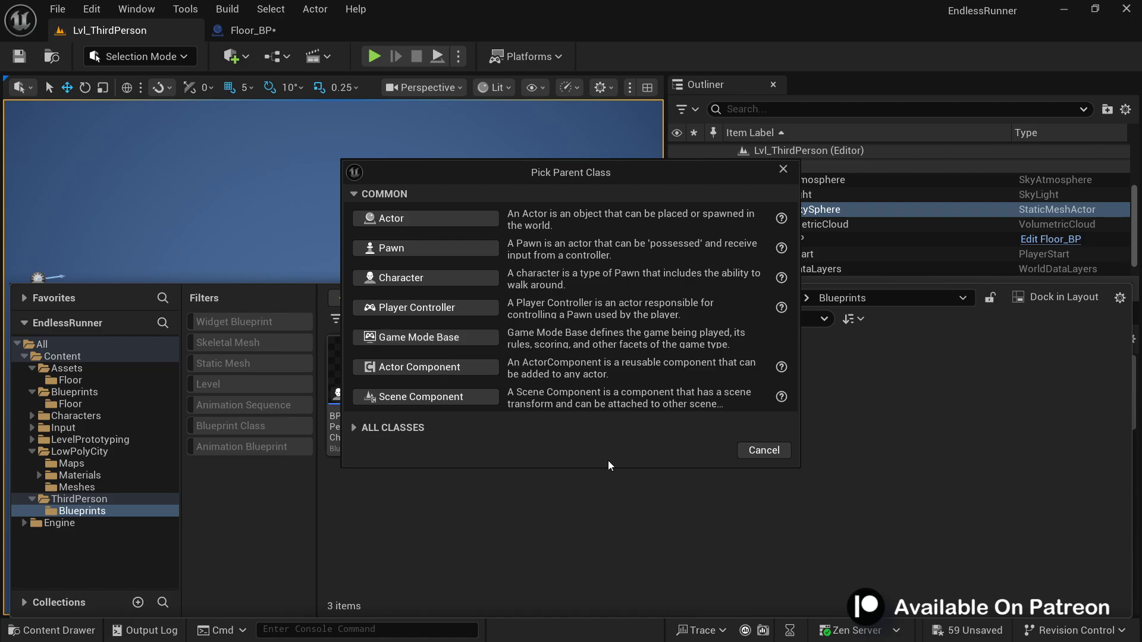
{"action": "left_click", "coordinate": [783, 169]}
{"action": "left_click", "coordinate": [619, 178]}
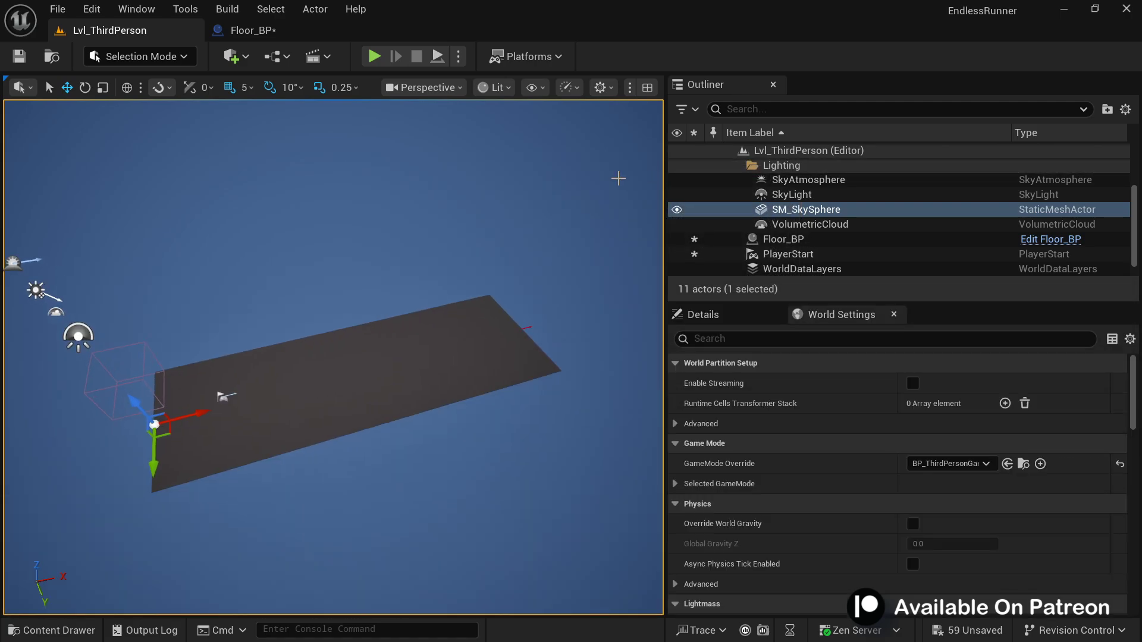
Locate the level's GameMode Override asset, BP_ThirdPersonGameMode, and open its event graph for editing
{"action": "left_click", "coordinate": [978, 464]}
{"action": "left_click", "coordinate": [958, 465]}
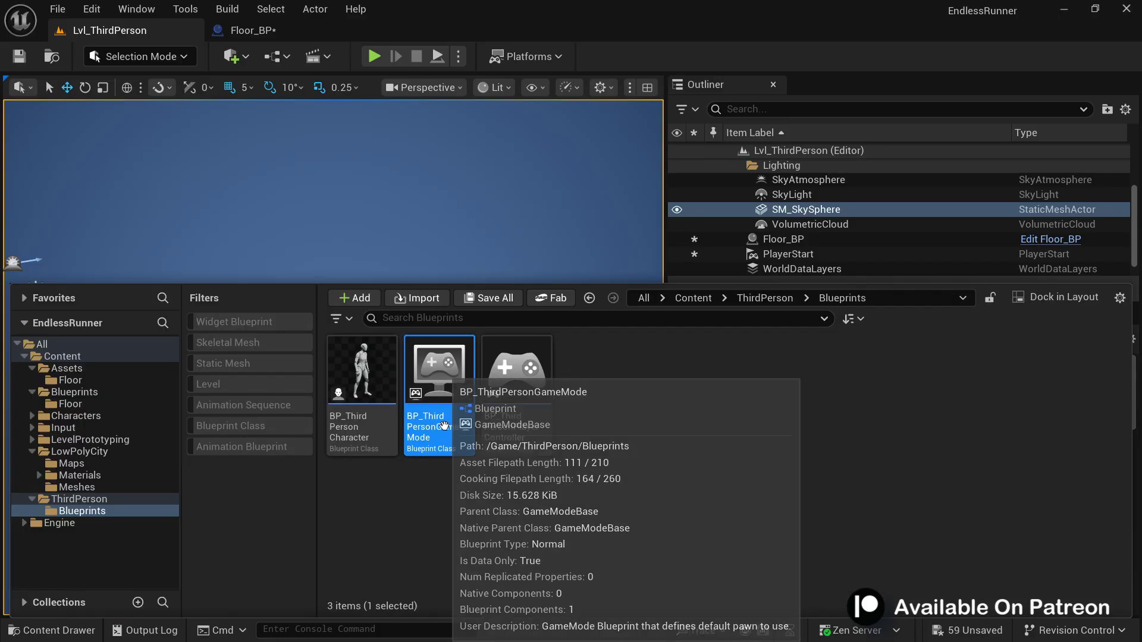
{"action": "double_click", "coordinate": [444, 425]}
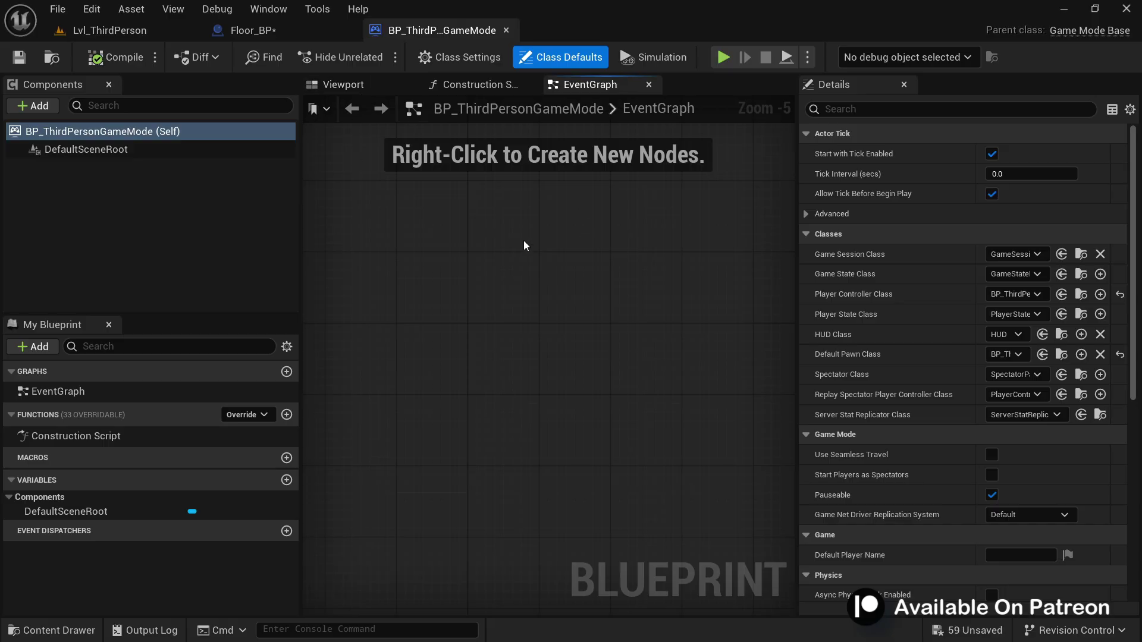
{"action": "right_click_drag", "start_coordinate": [524, 237], "coordinate": [585, 302]}
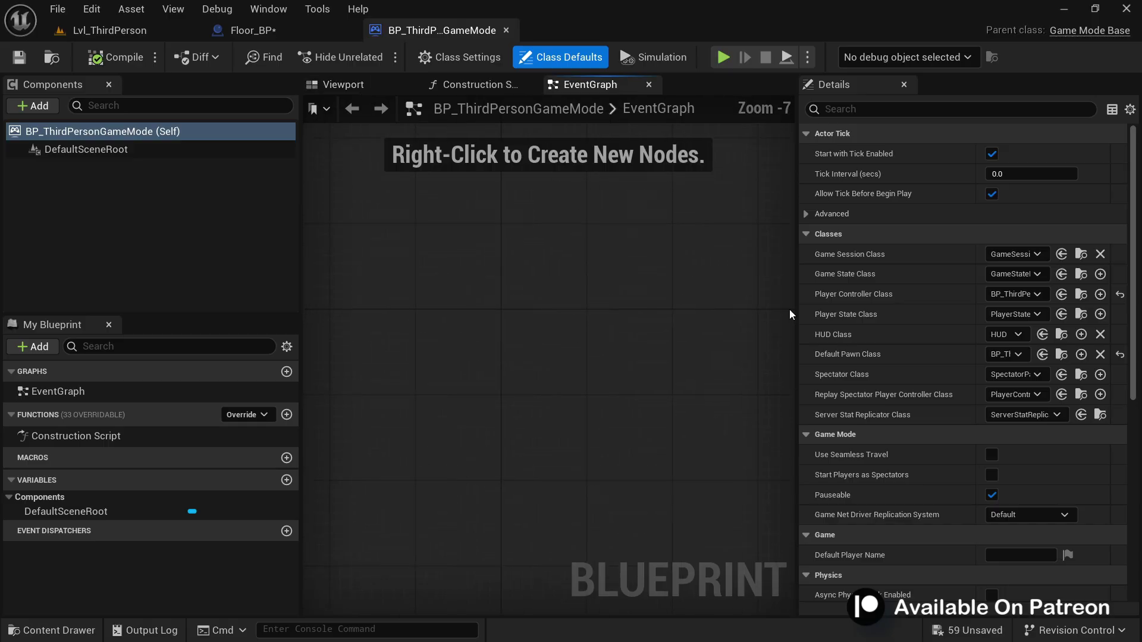